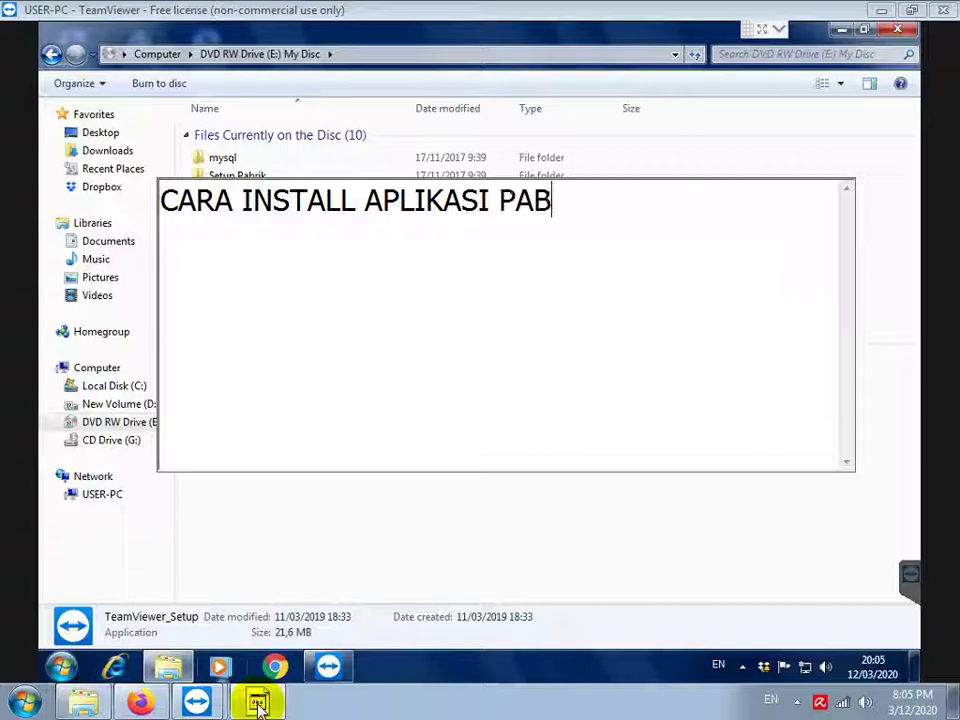
Finish the heading with 'PABRIK PADA WINDOWS 7' and add the line 'PERTAMA CEK APAKAH SUDAH DIINSTALL MYSQL'
type("INDOWS 7")
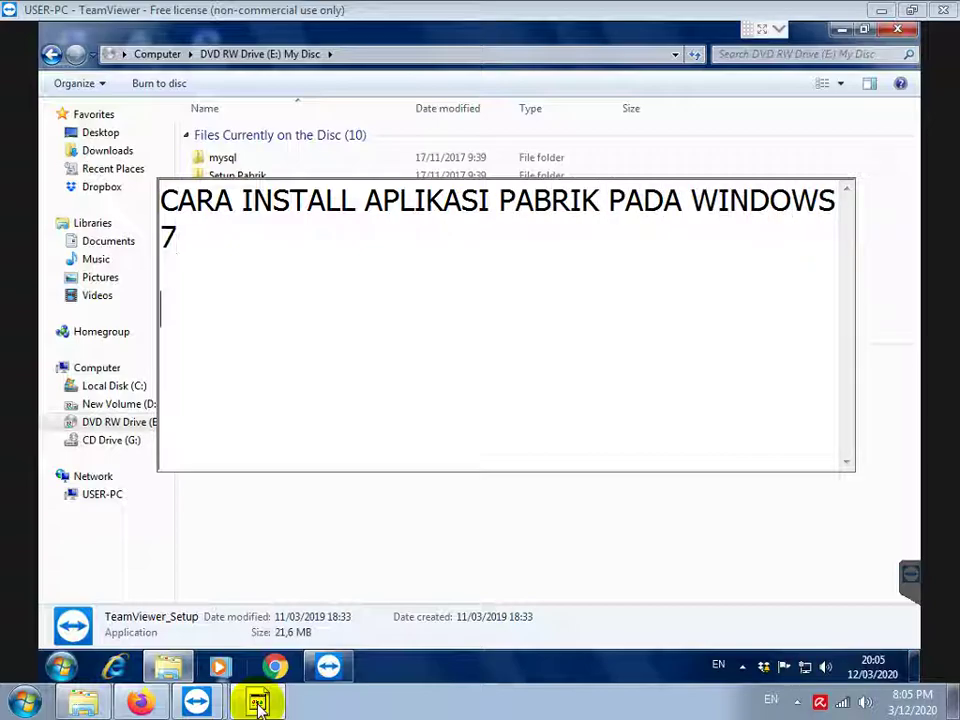
type("  PERTAMA CEK AP")
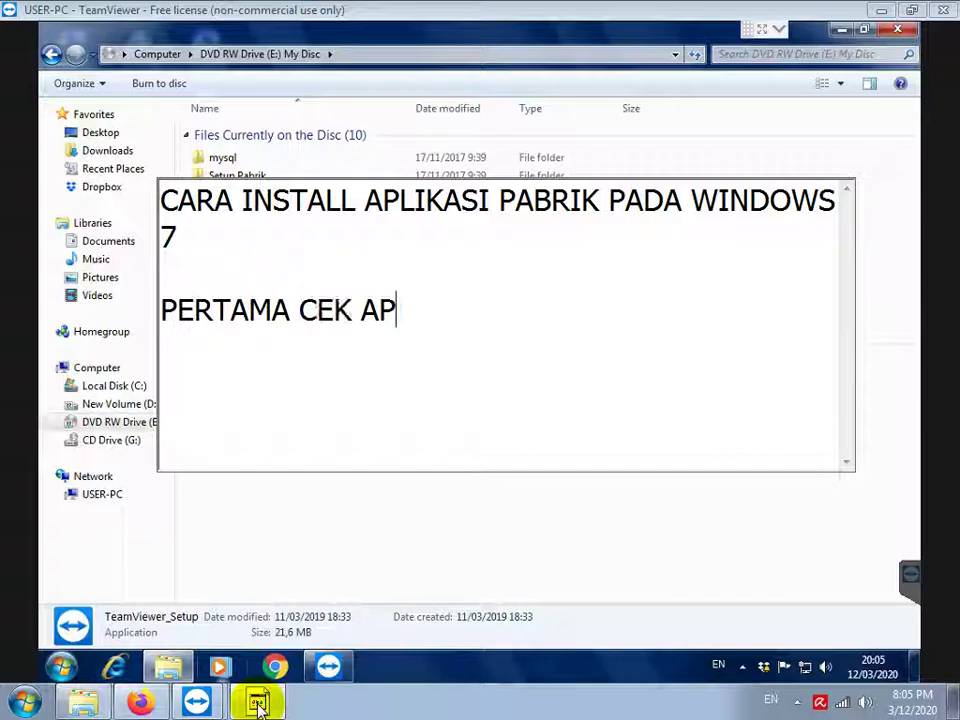
type("AKAH SUDAH DIINS")
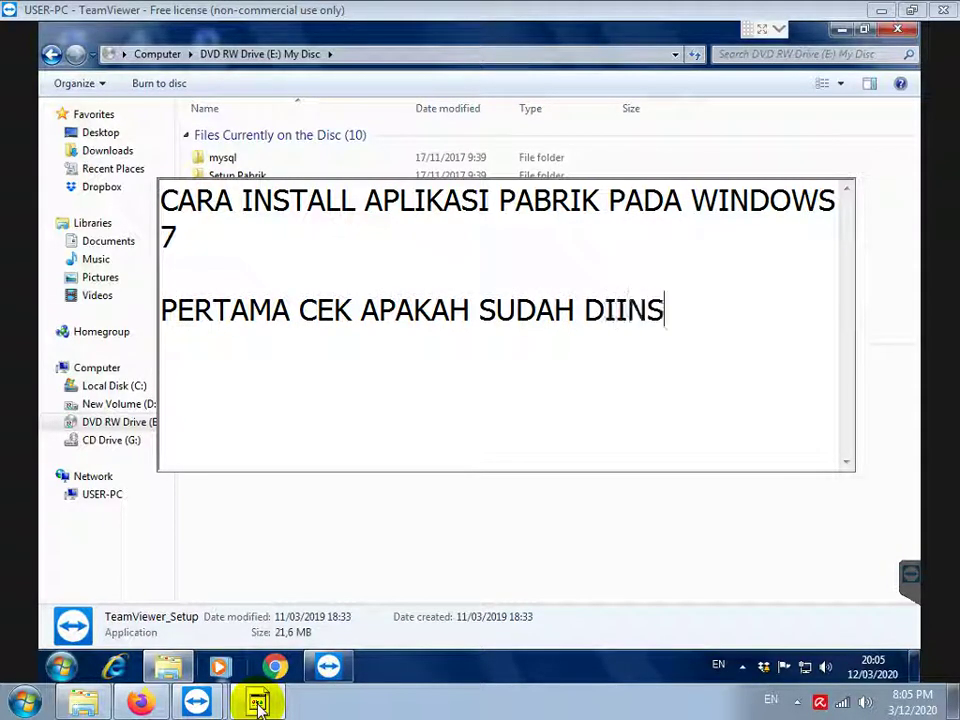
type("TALL MYSQL")
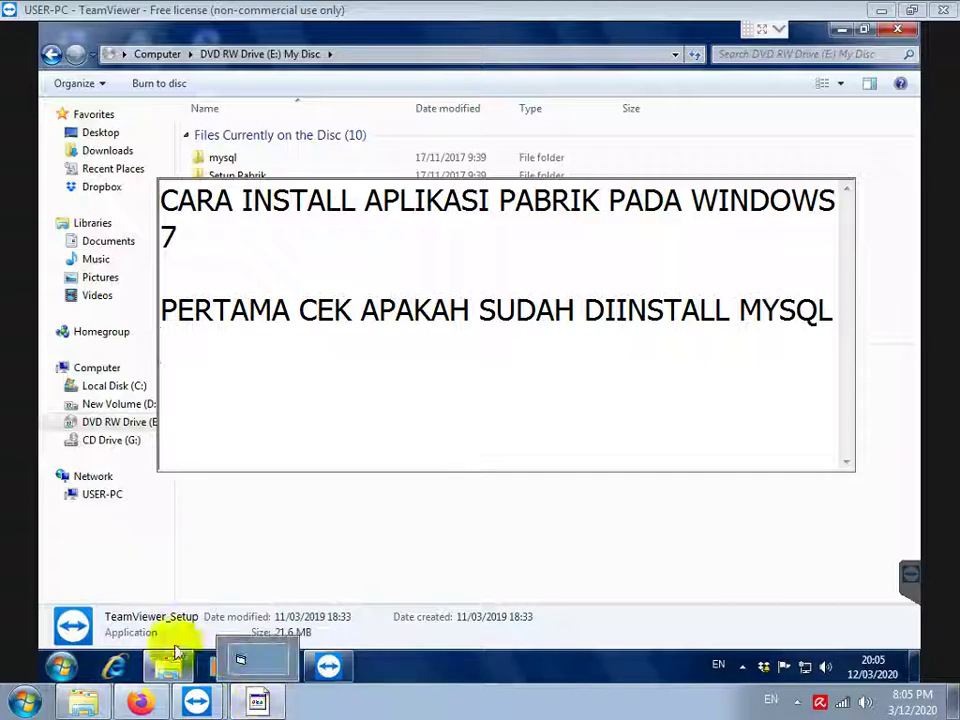
Look through Start > All Programs to check whether MySQL is installed
left_click(64, 665)
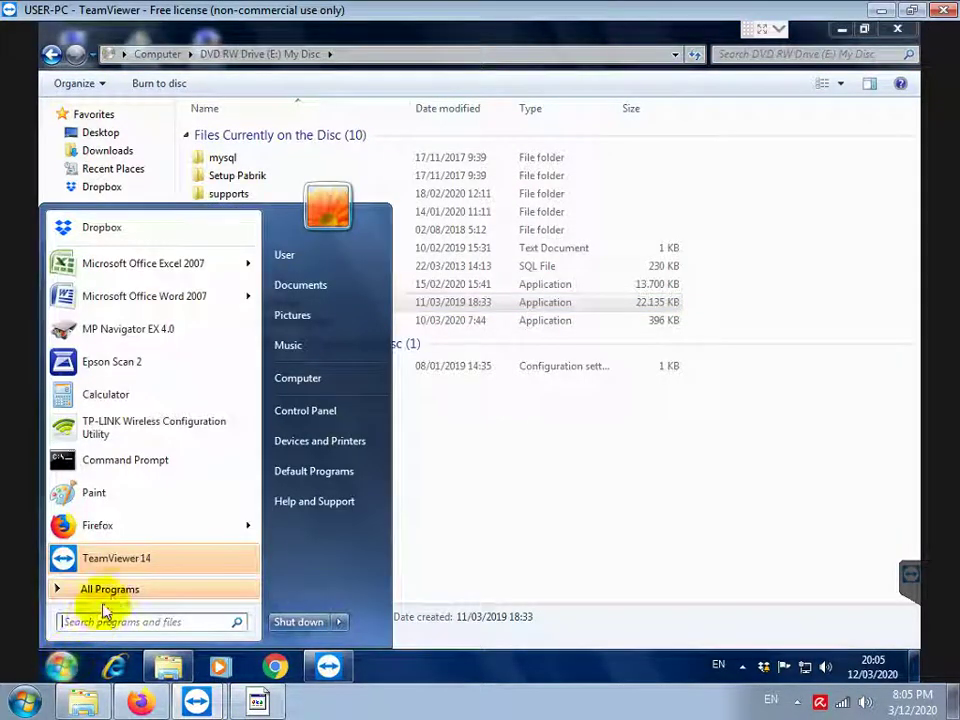
left_click(107, 590)
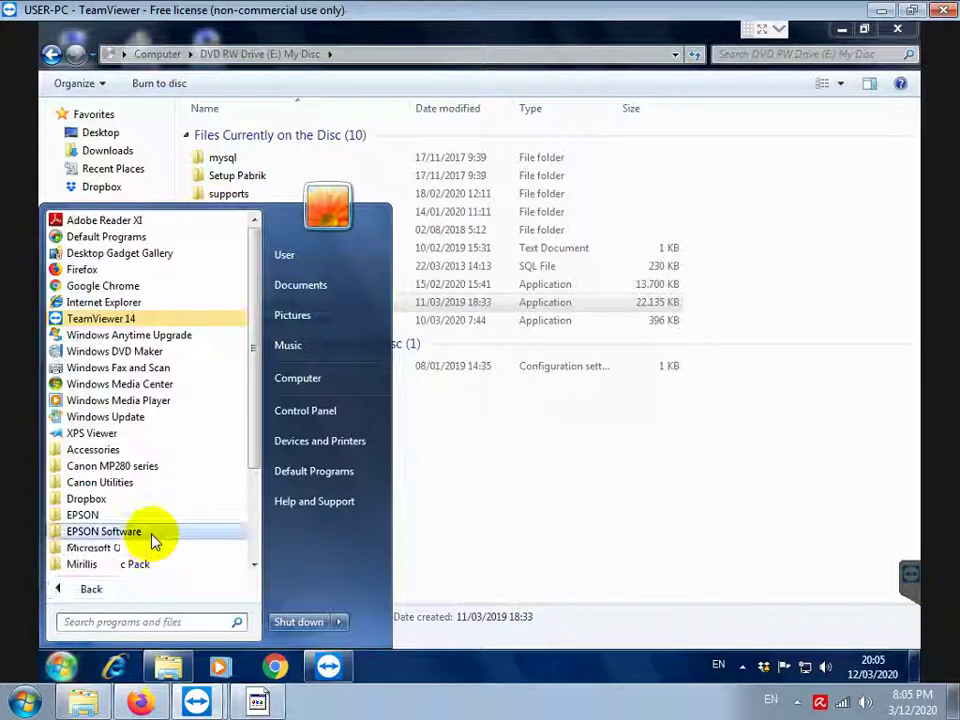
scroll(154, 540, "down", 3)
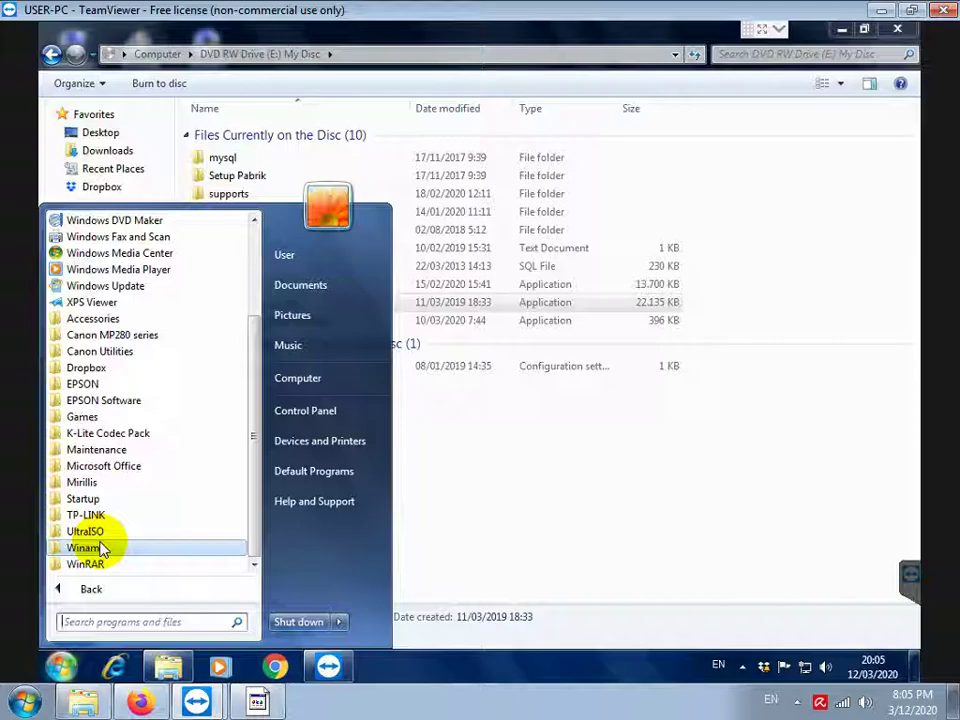
Add the note 'KARENA BELUM, CEK WINDOWSNYA 32 ATAU 64BIT' in Notepad
left_click(257, 702)
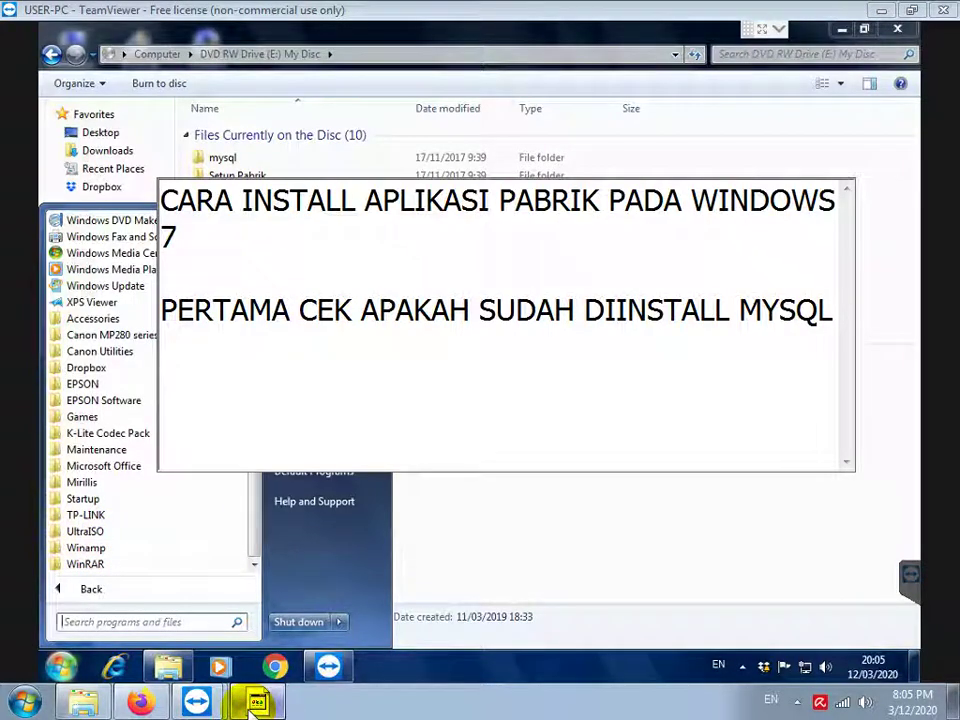
type("KREN")
key("BackSpace")
key("BackSpace")
key("BackSpace")
type("ARENA BELUM ")
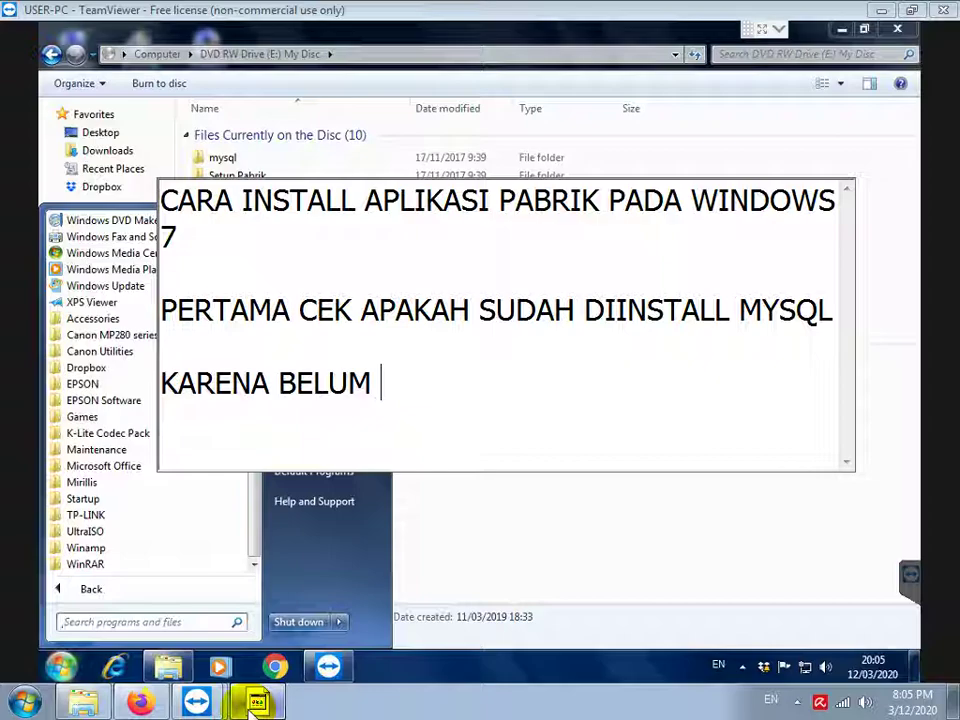
type(", CEK W")
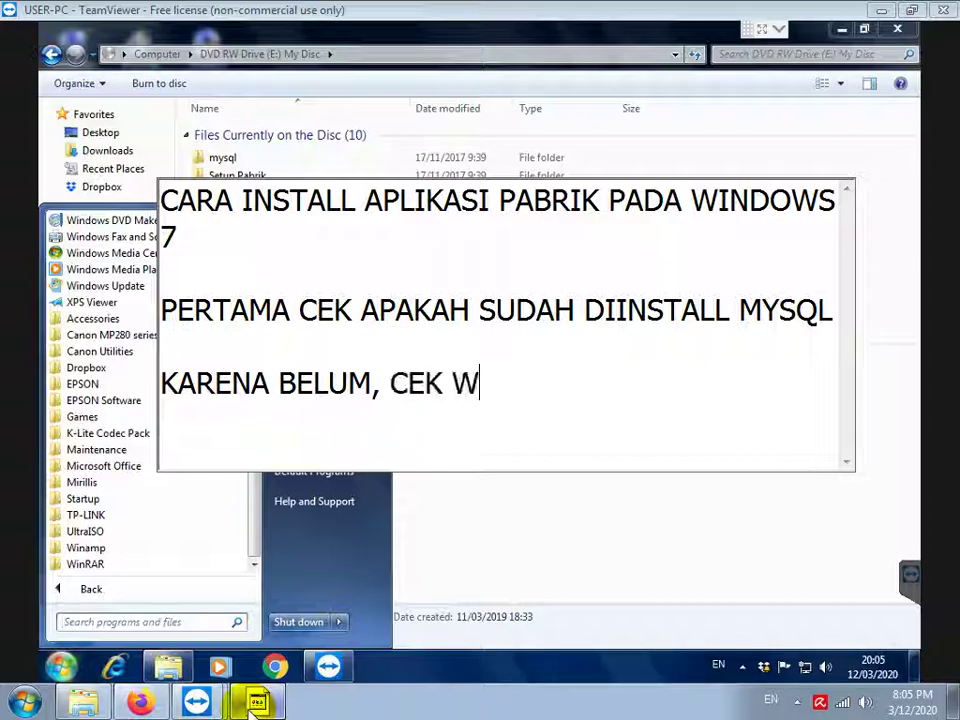
type("INDOWSNYA 32 ")
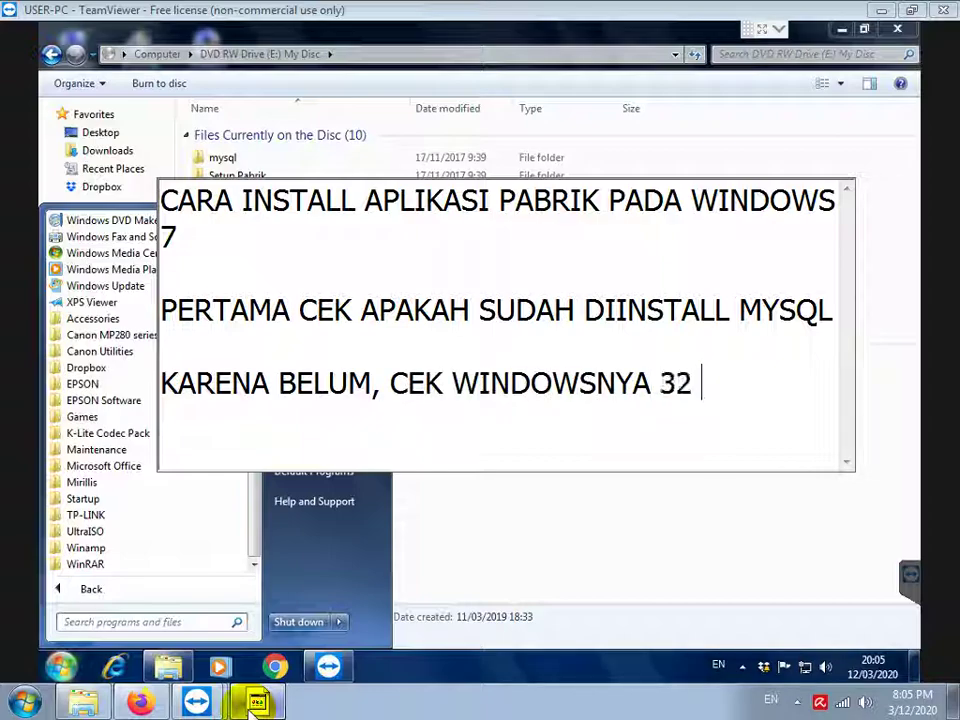
type("ATAU 64BIT")
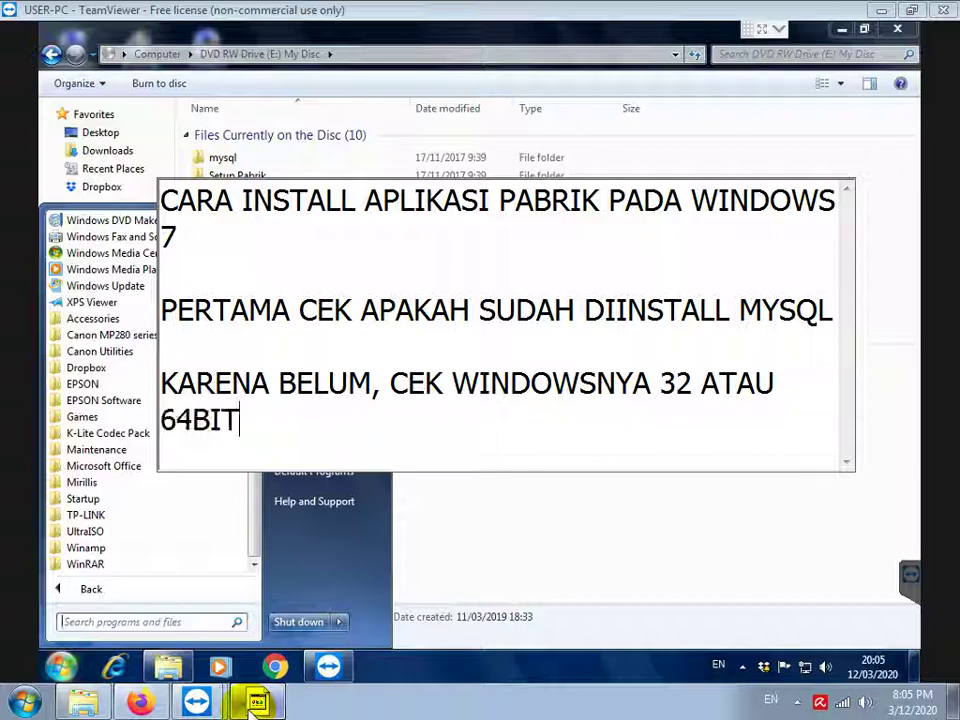
key("Return")
key("Return")
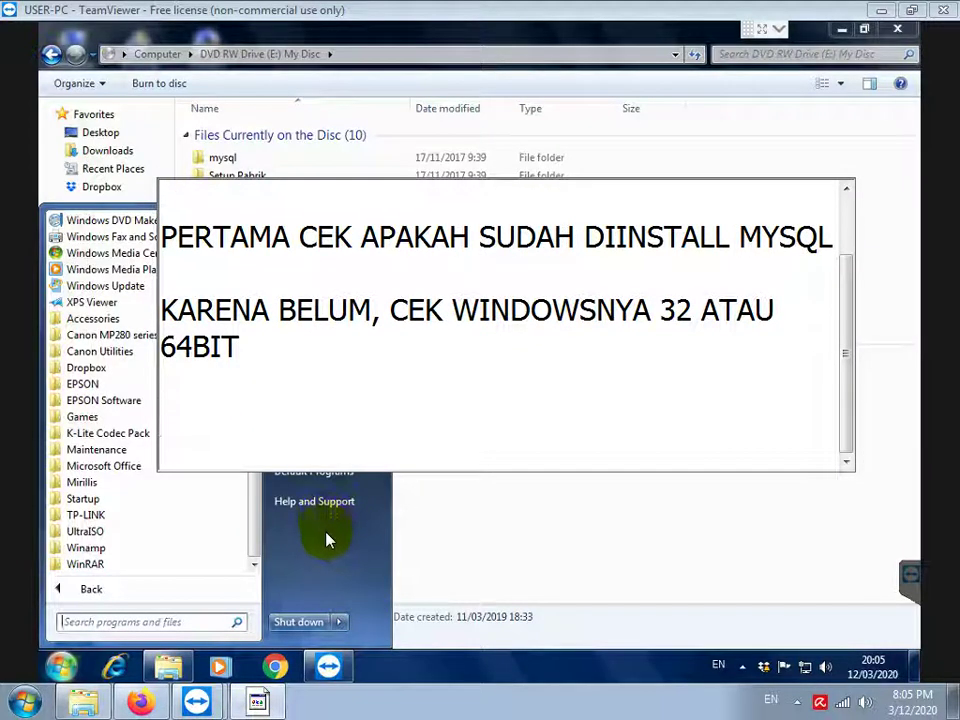
left_click(327, 539)
Open Computer's System properties to read the 32-bit system type
right_click(311, 384)
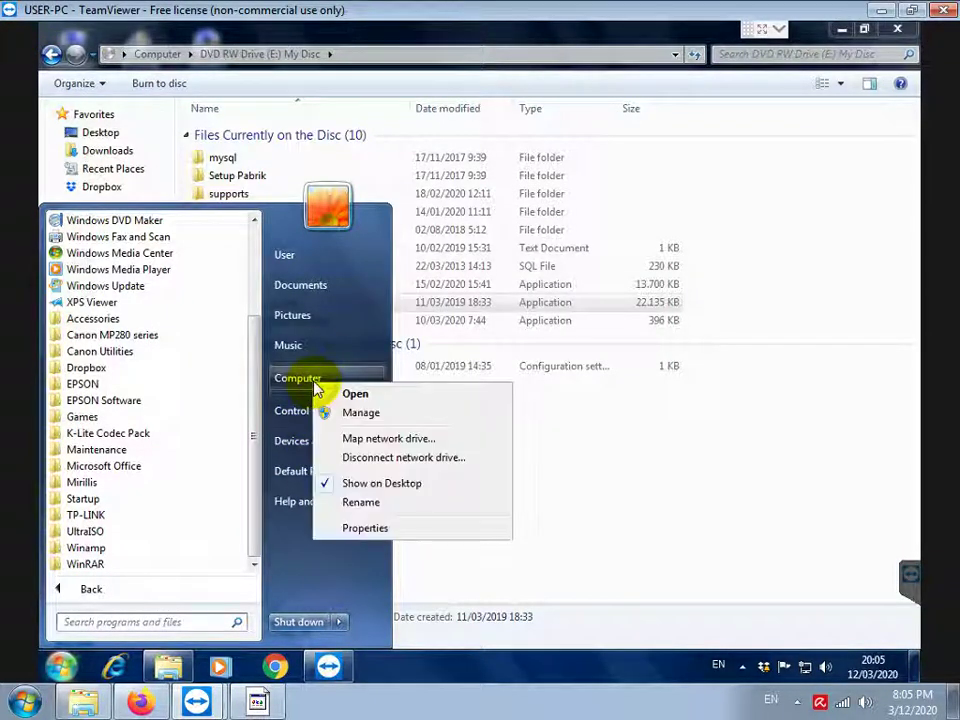
left_click(367, 530)
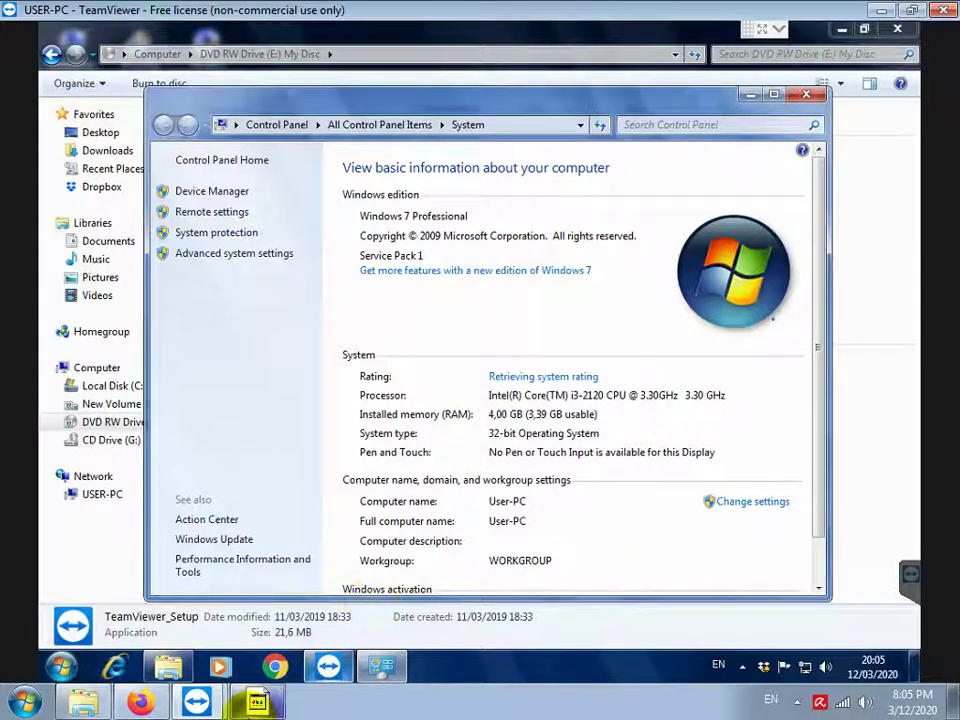
left_click(257, 702)
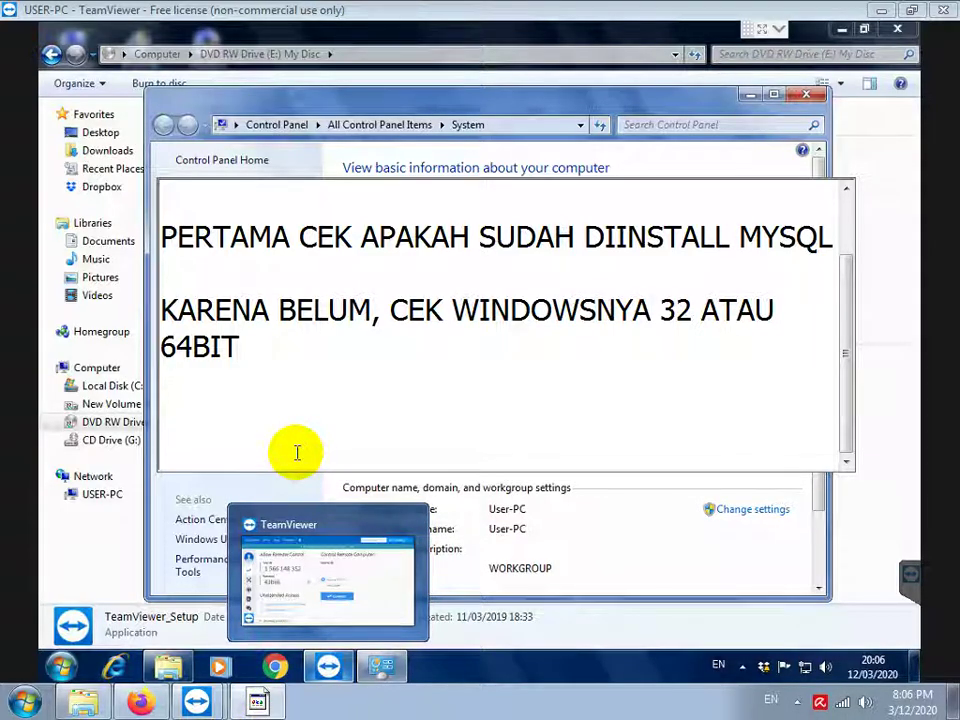
Note 'KARENA WINDOWSNYA 32 BIT, MAKA INSTALL MYSQL SERVER 32 BIT JUGA' and close the System window
type("ARENA WI")
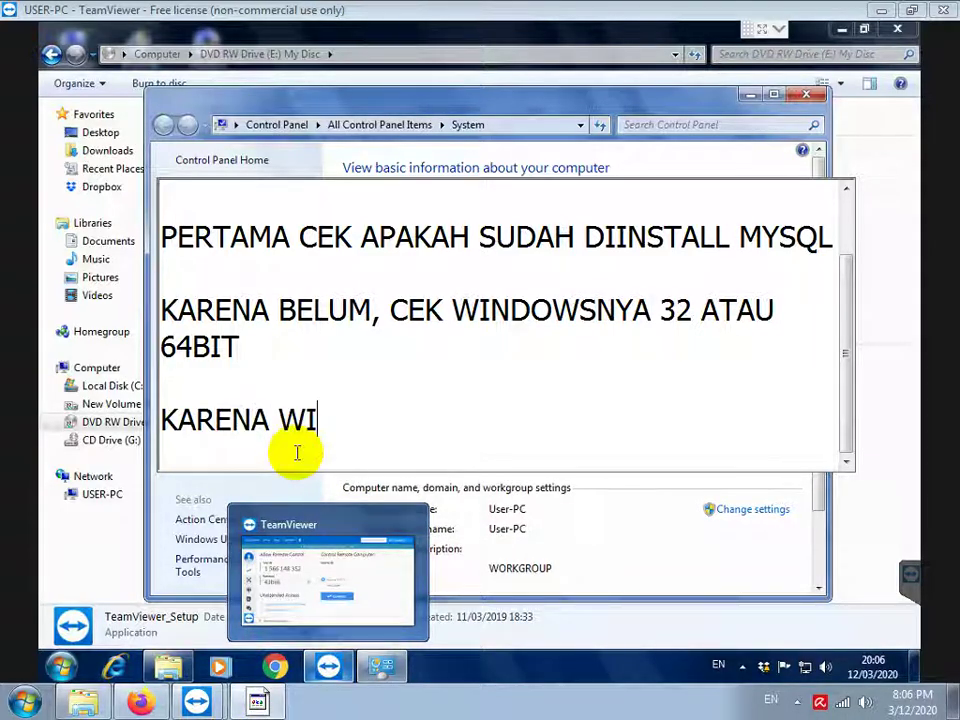
type("NDOWSNYA 32 ")
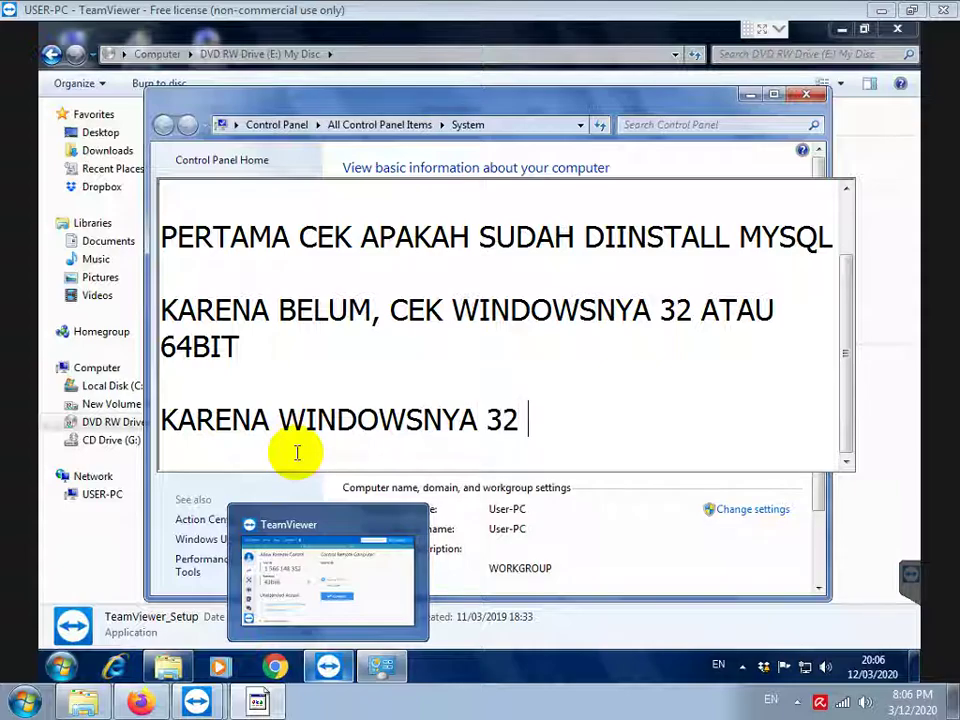
type("BIT, MAKA INSTALL MYSQL SERVER 32 BIT JUGA")
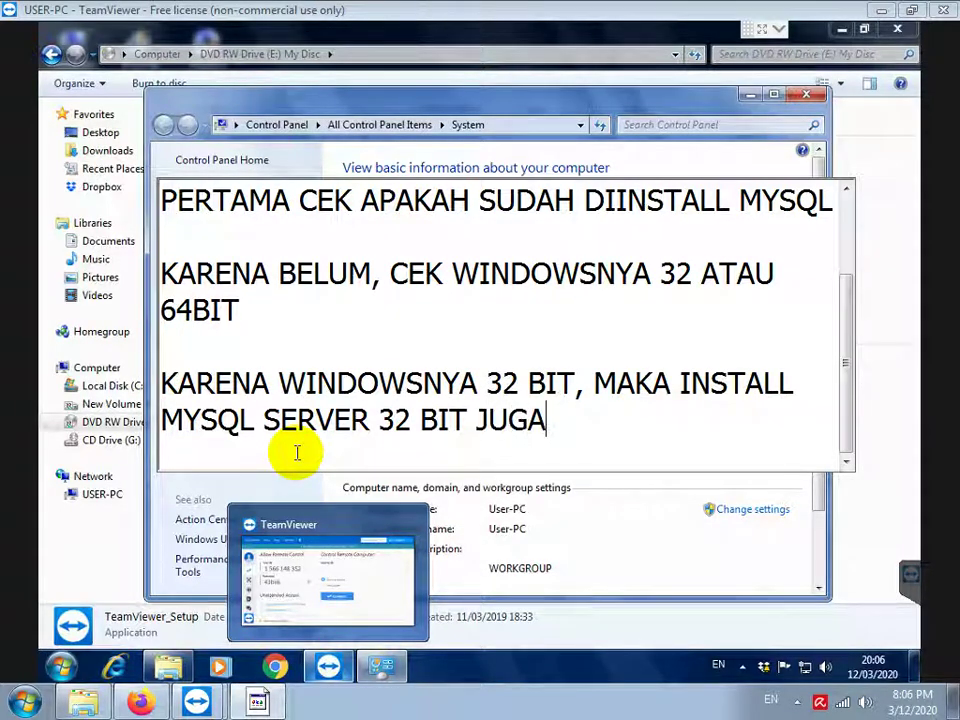
key("Return")
key("Return")
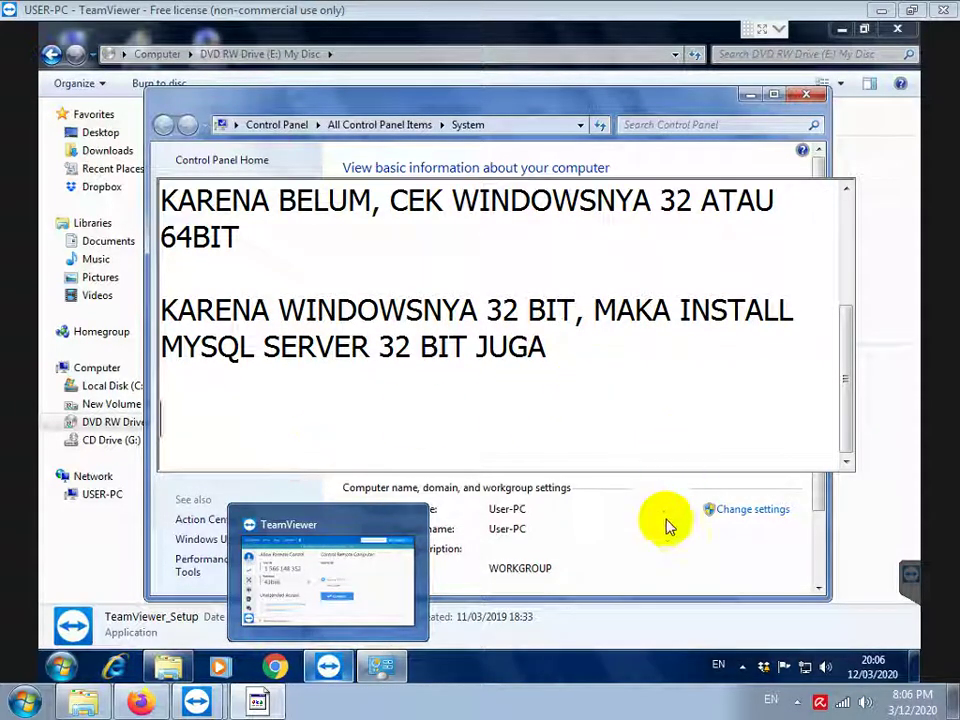
left_click(660, 528)
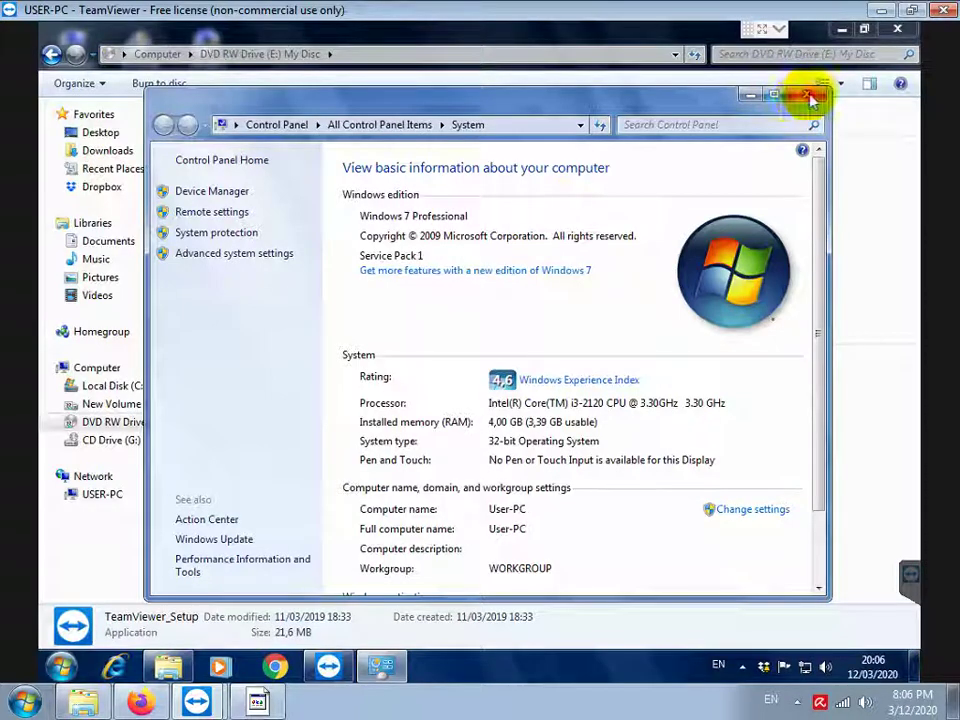
left_click(807, 95)
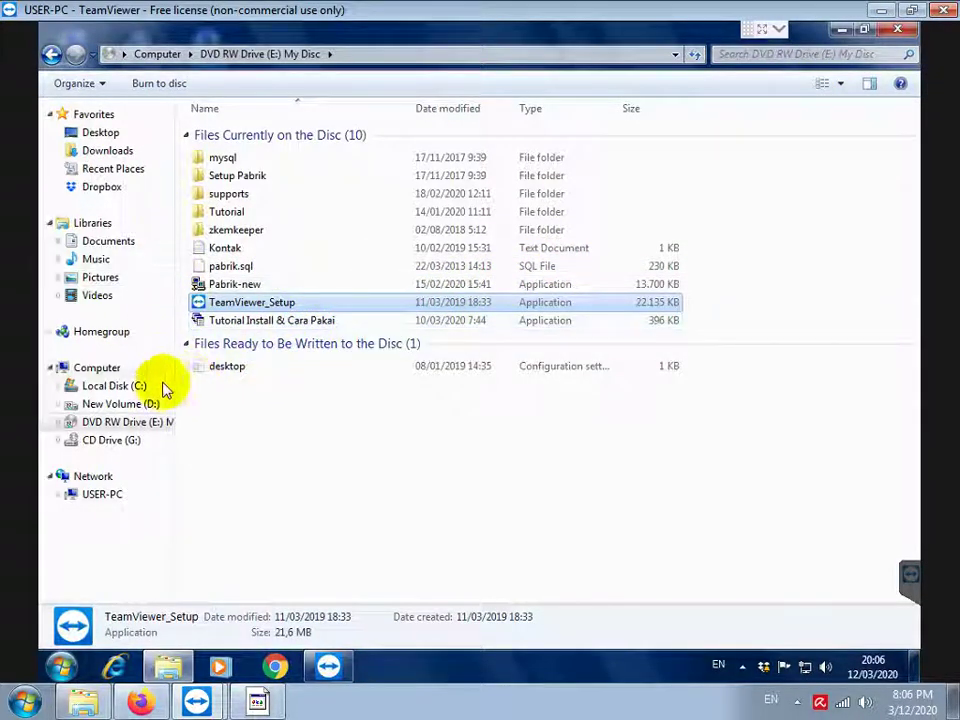
Open the DVD's mysql folder and run the 'mysql server win32' installer
left_click(222, 158)
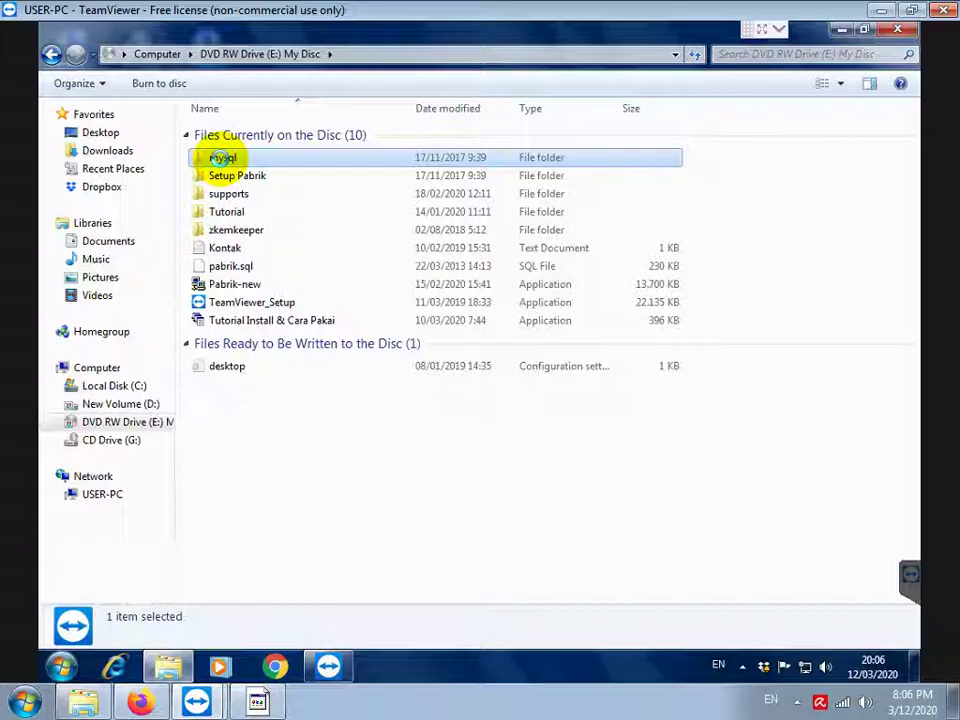
double_click(223, 160)
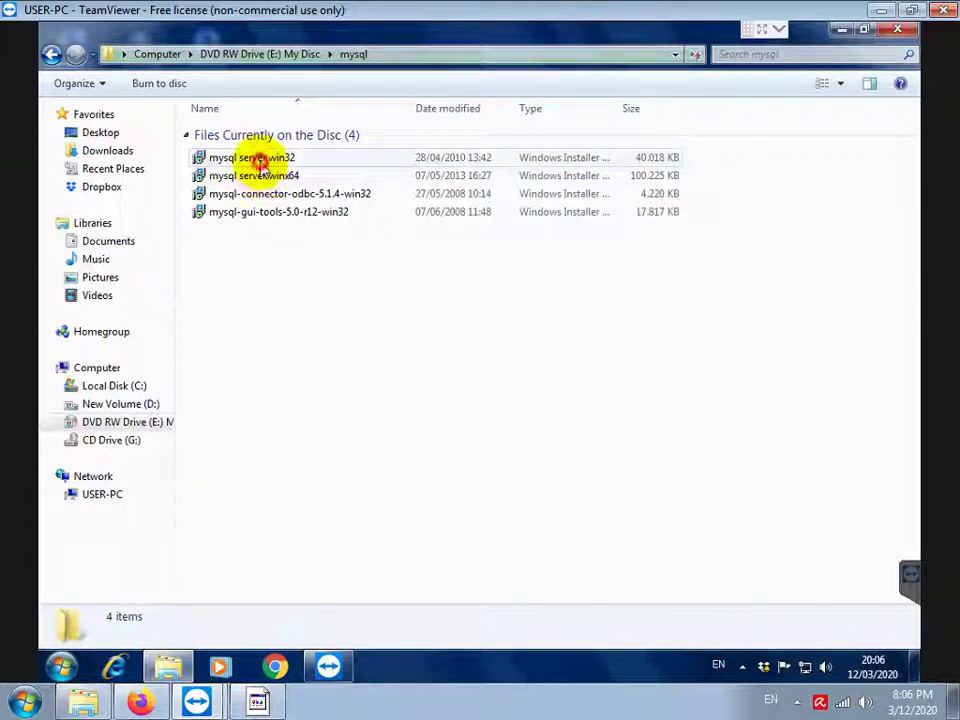
left_click(257, 160)
double_click(258, 166)
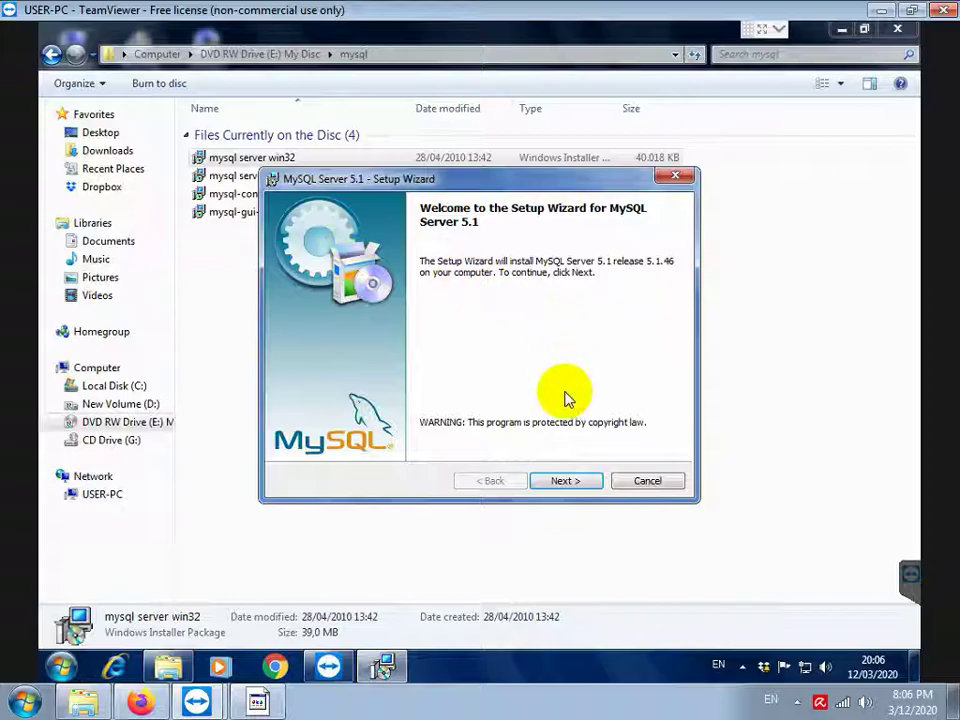
Install MySQL Server 5.1 with the default setup type
left_click(561, 482)
left_click(561, 482)
left_click(561, 482)
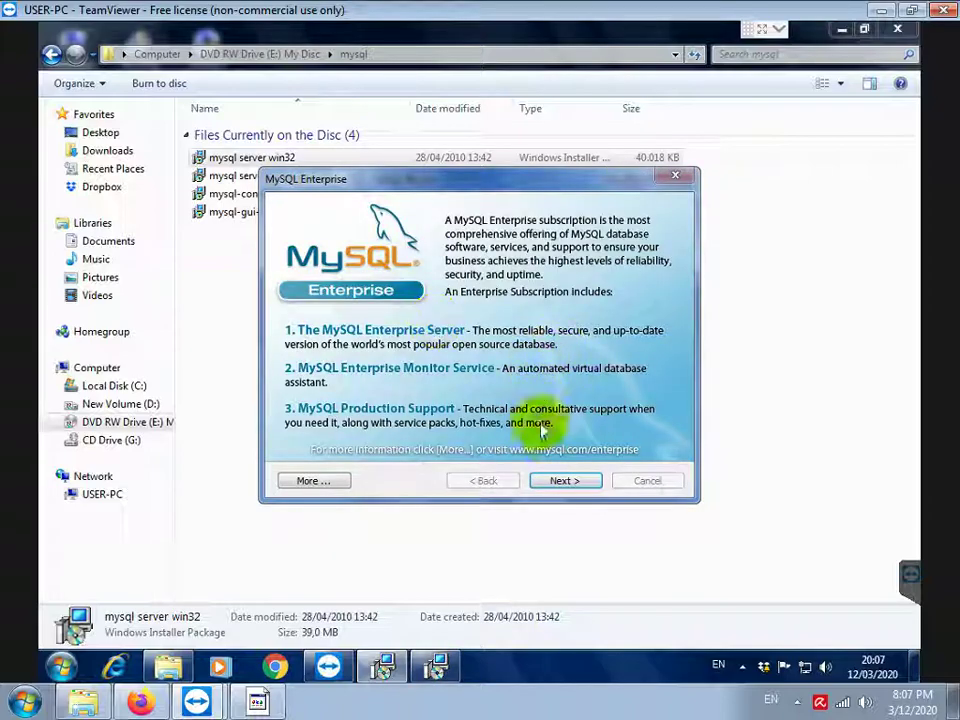
Skip the Enterprise pages, leave MySQL Server unregistered, and finish setup
left_click(560, 480)
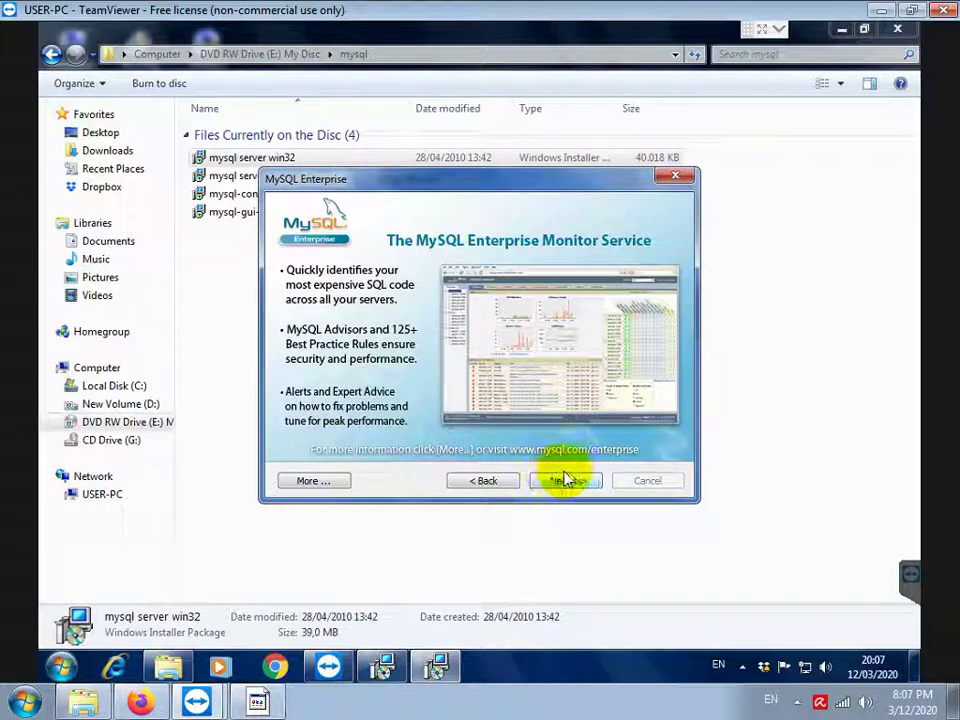
left_click(566, 482)
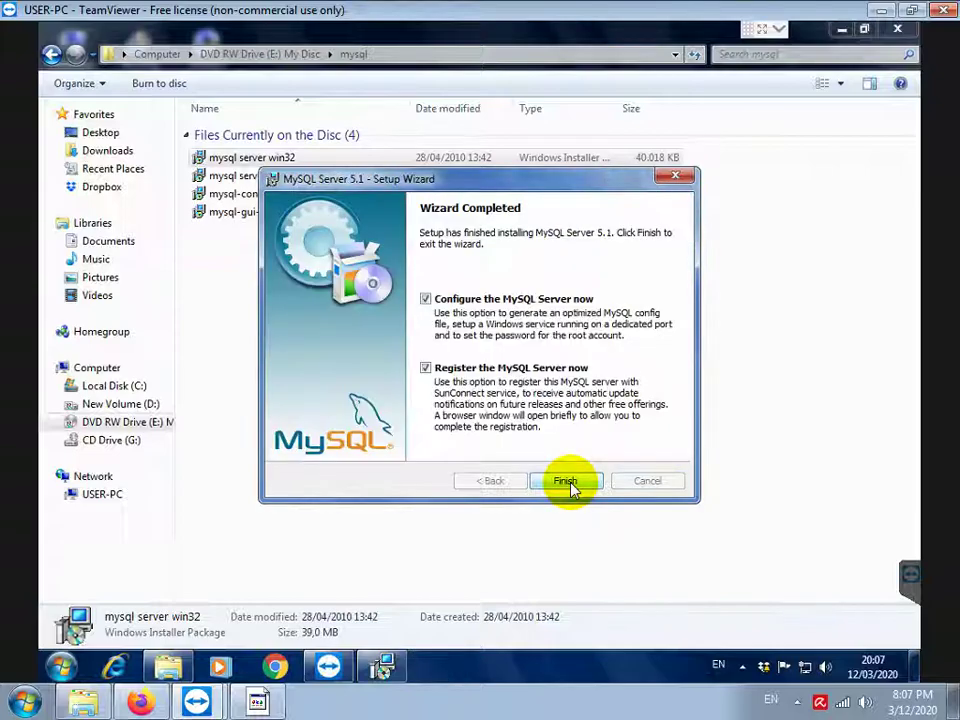
left_click(426, 369)
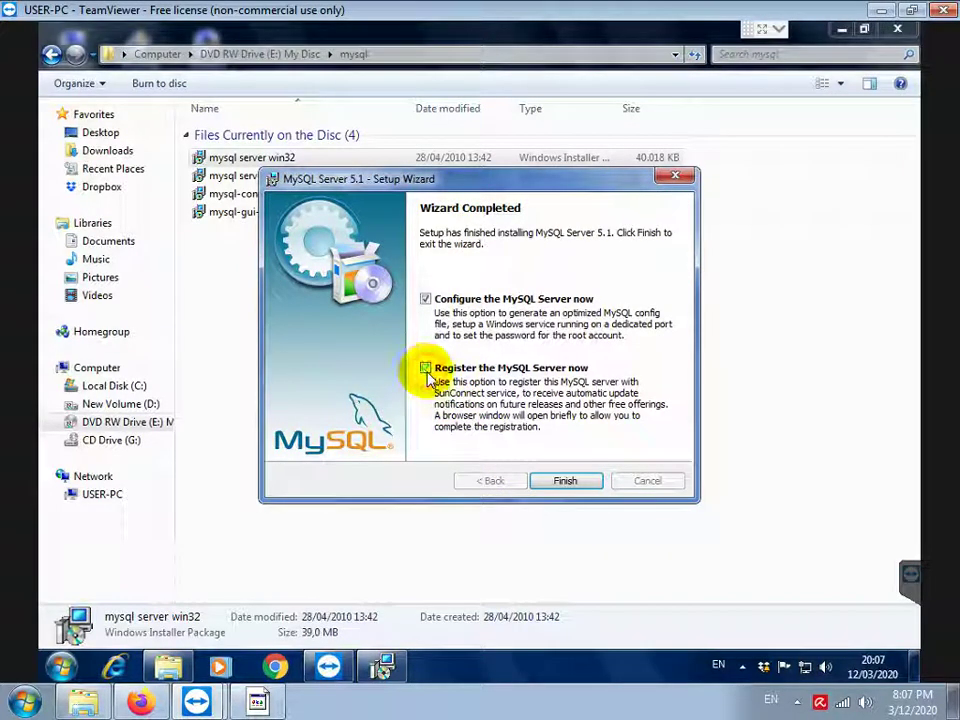
left_click(562, 480)
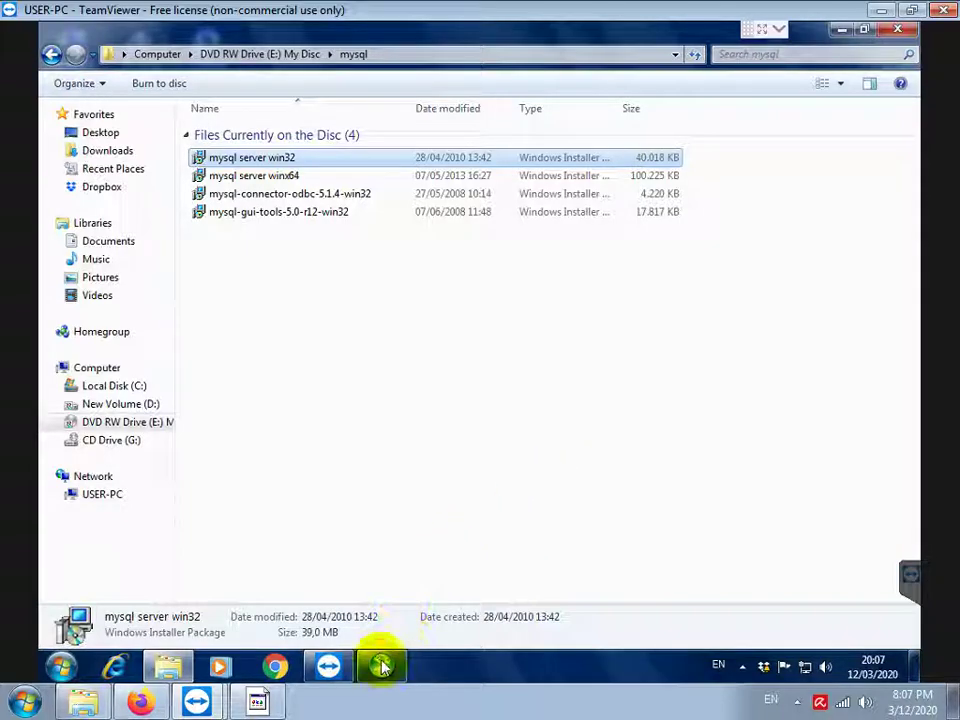
left_click(381, 665)
Accept the Detailed, Developer Machine, Multifunctional, InnoDB and DSS/OLAP defaults
left_click_drag(489, 282, 455, 148)
left_click(566, 447)
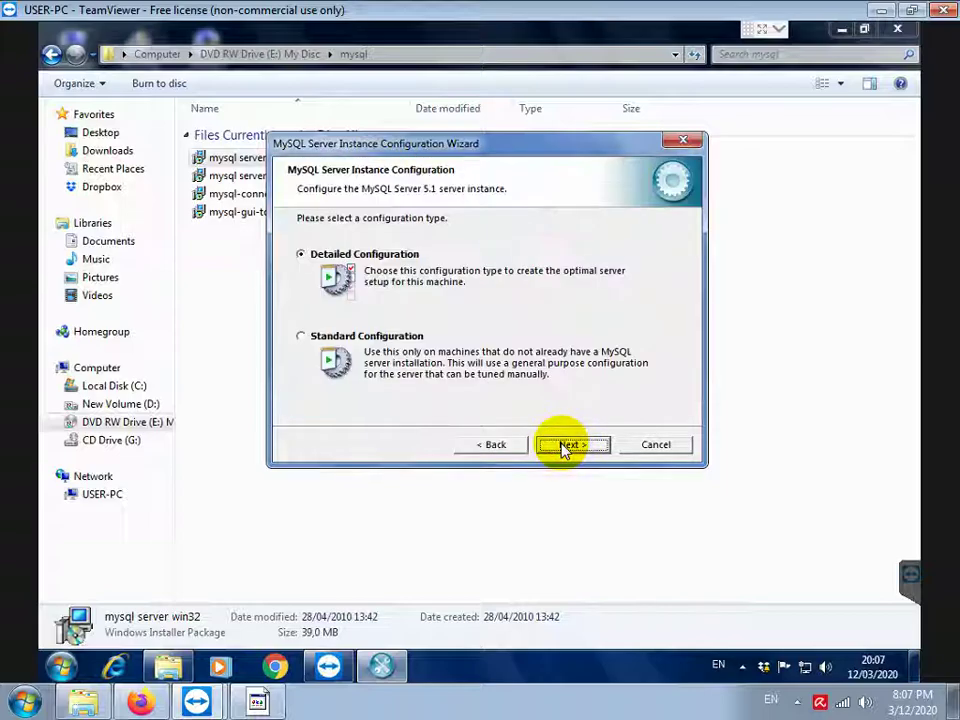
left_click(566, 446)
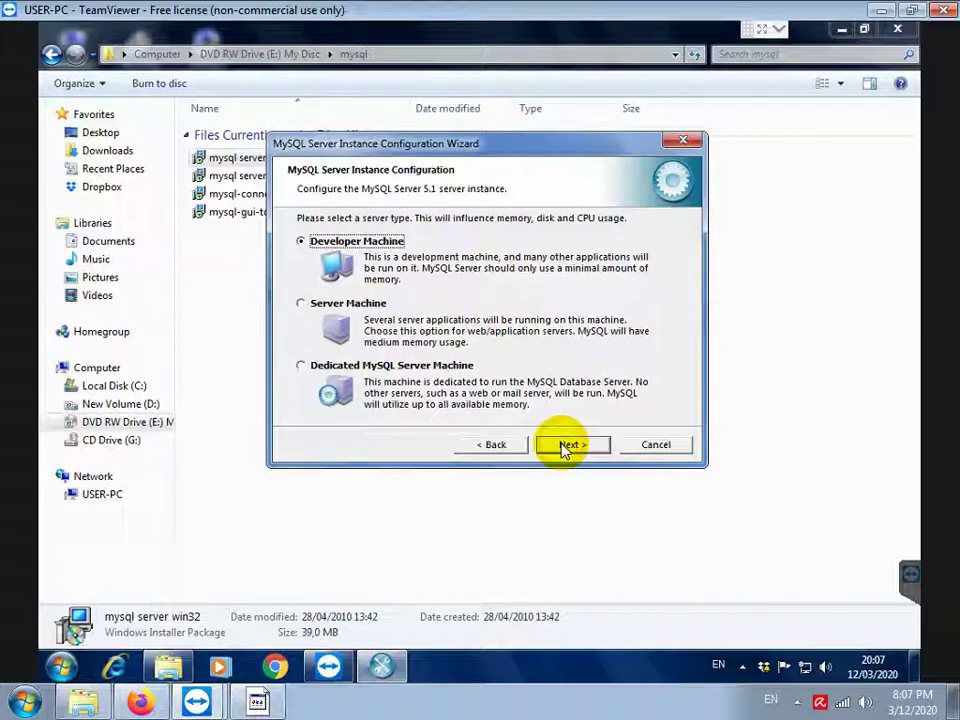
left_click(566, 447)
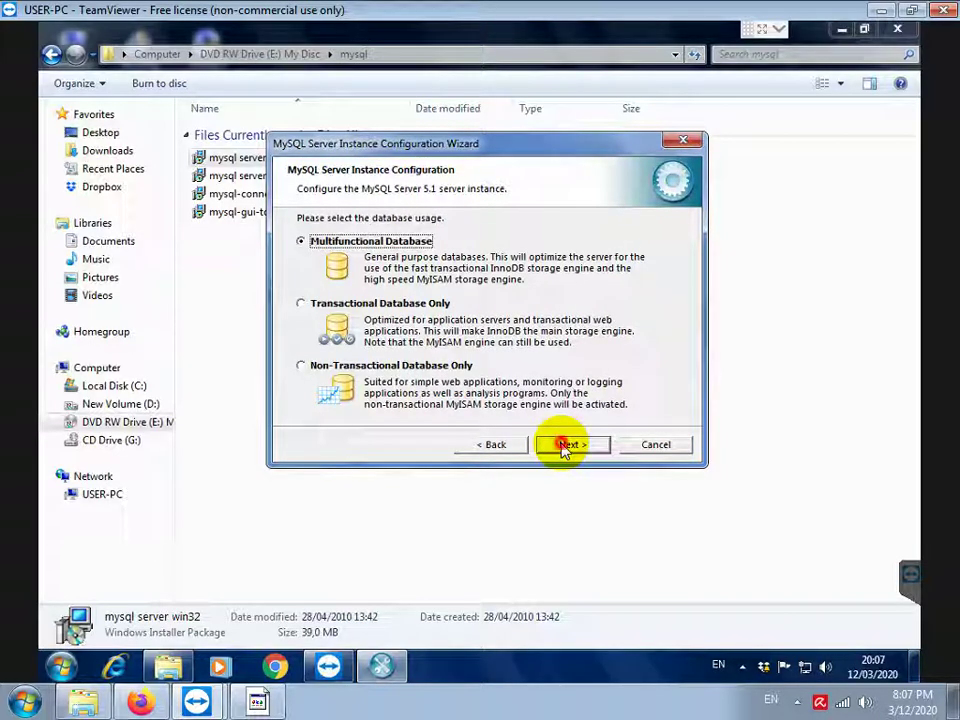
left_click(565, 447)
left_click(565, 447)
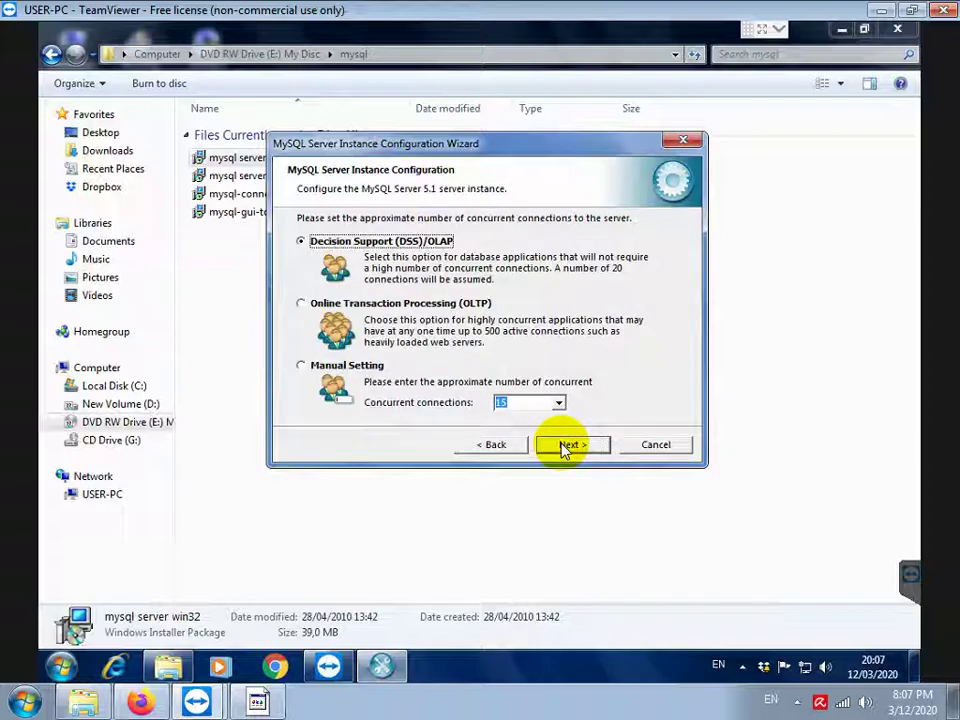
left_click(566, 447)
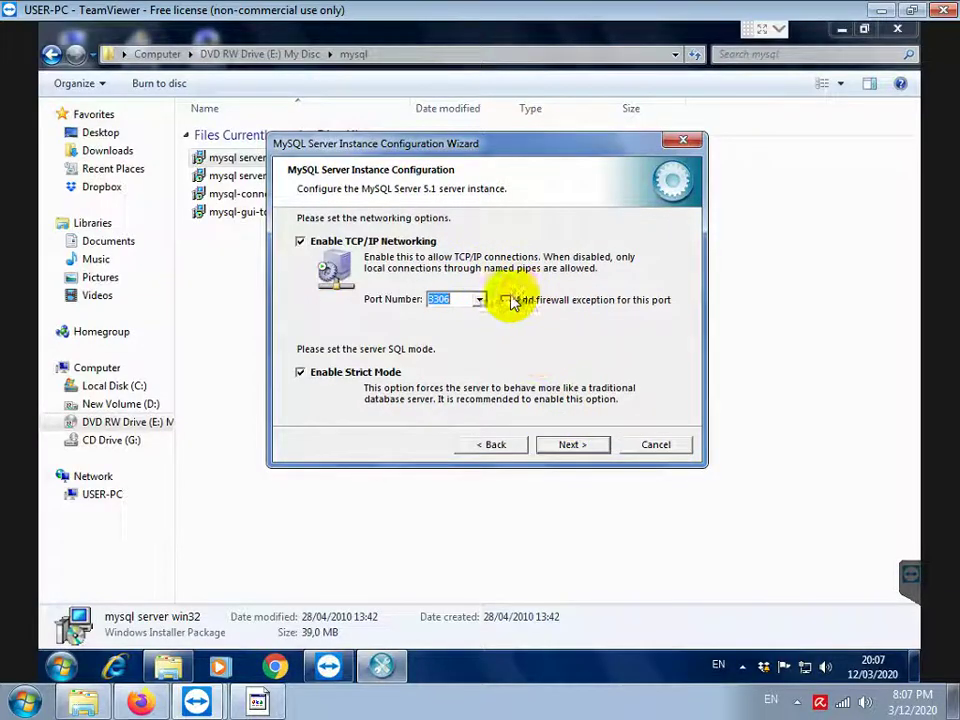
Enable the port 3306 firewall exception and note 'PASTIKAN OPSI ADD FIREWALL EXCEPTION DICENTANG'
left_click(505, 300)
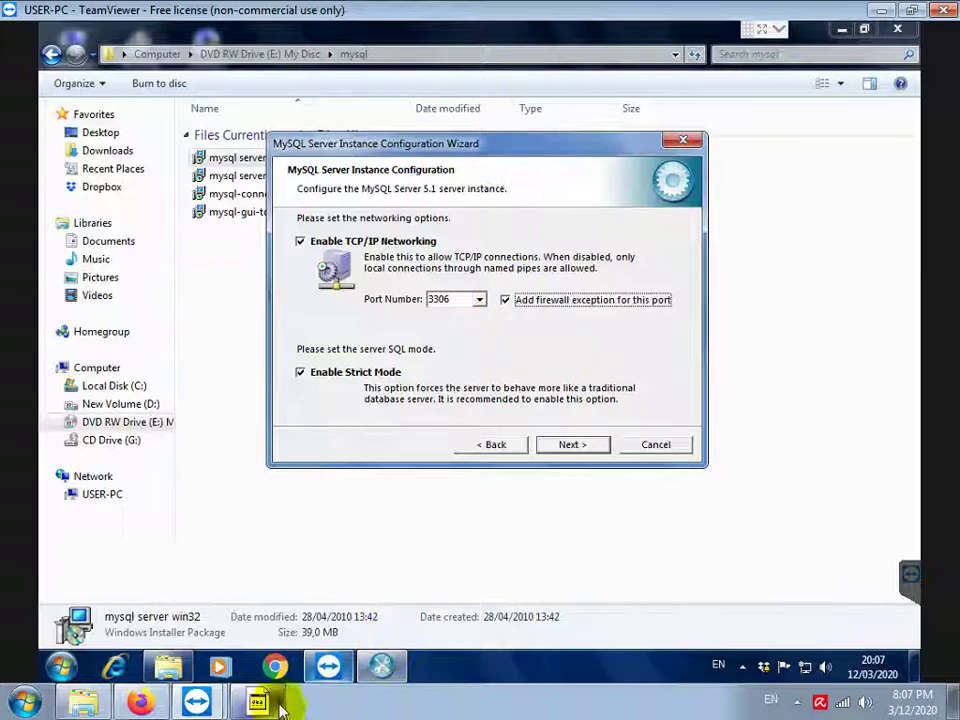
left_click(278, 703)
type("PASTIK")
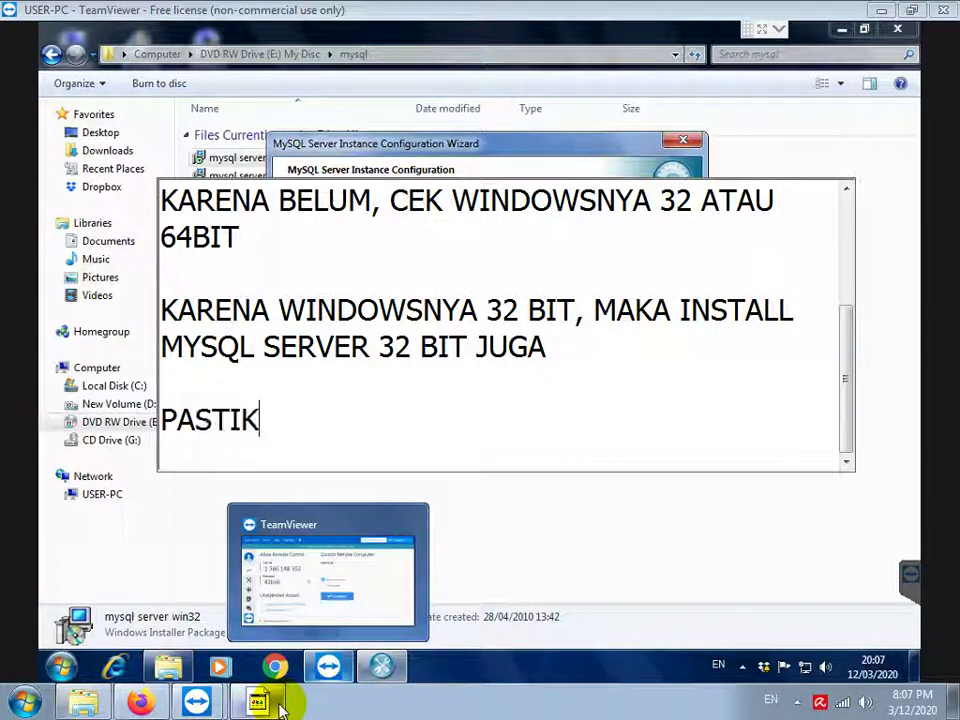
type("AN OPSI ADD F")
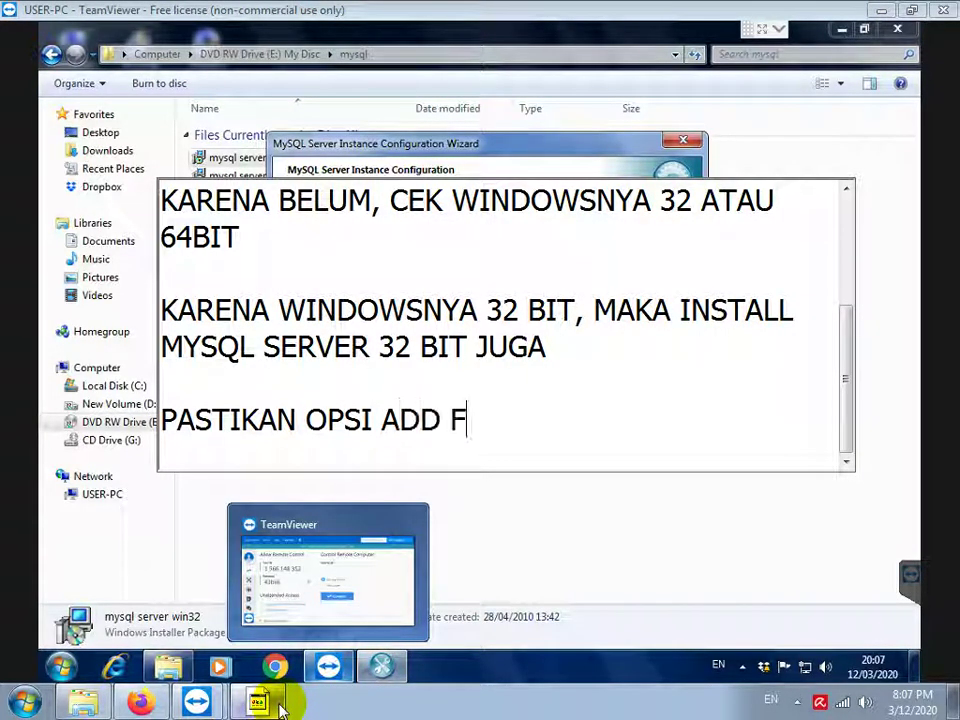
type("IREWALL")
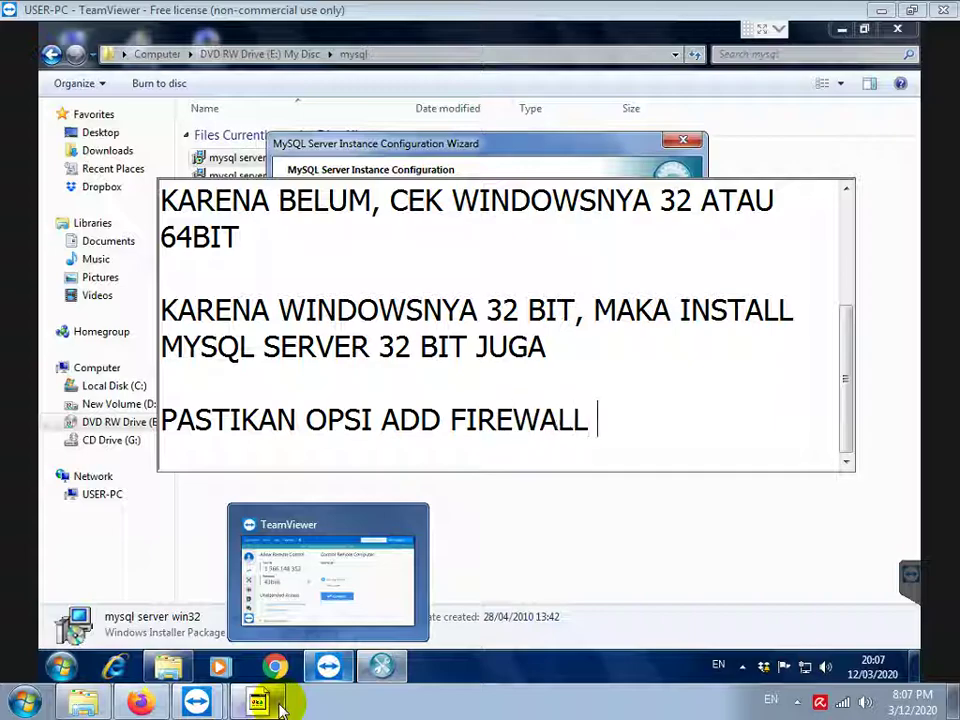
type(" EXCEPTION DICENTANG")
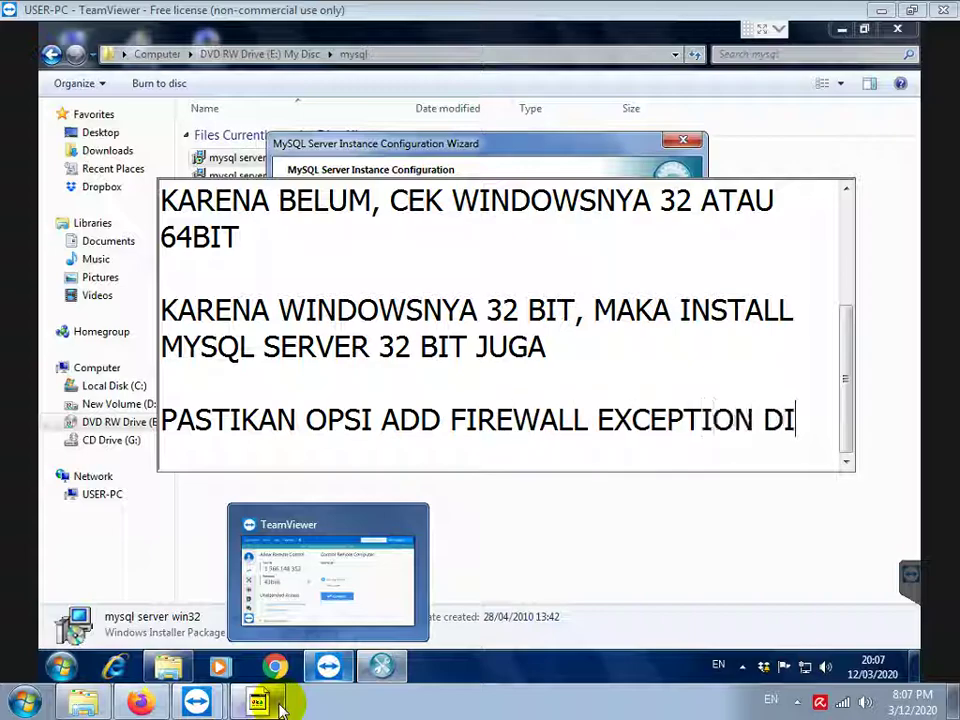
key("Return")
key("Return")
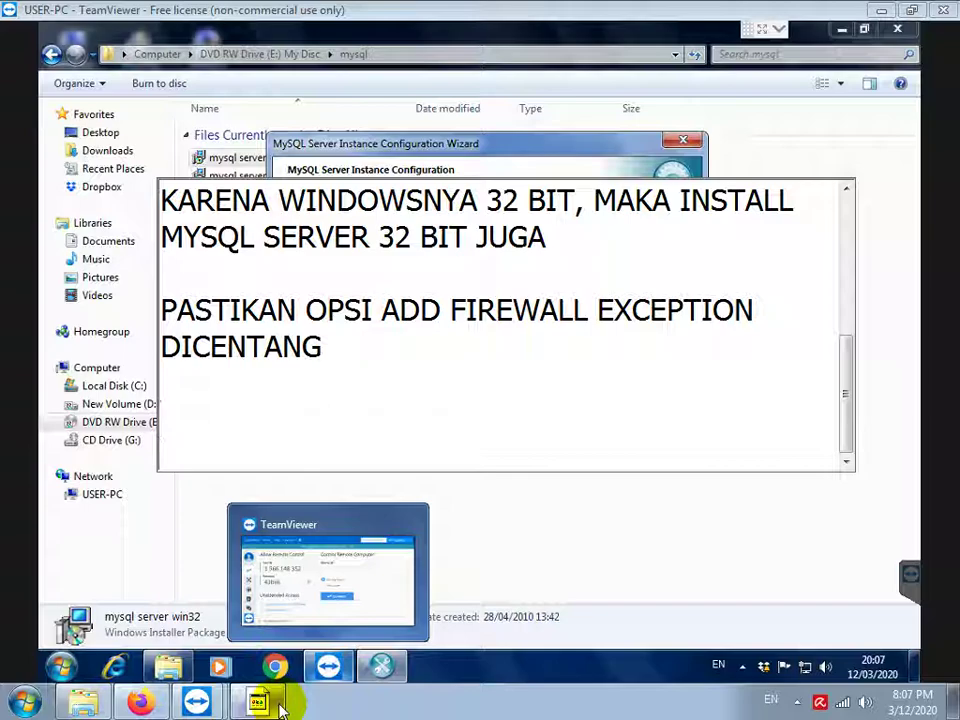
left_click(515, 150)
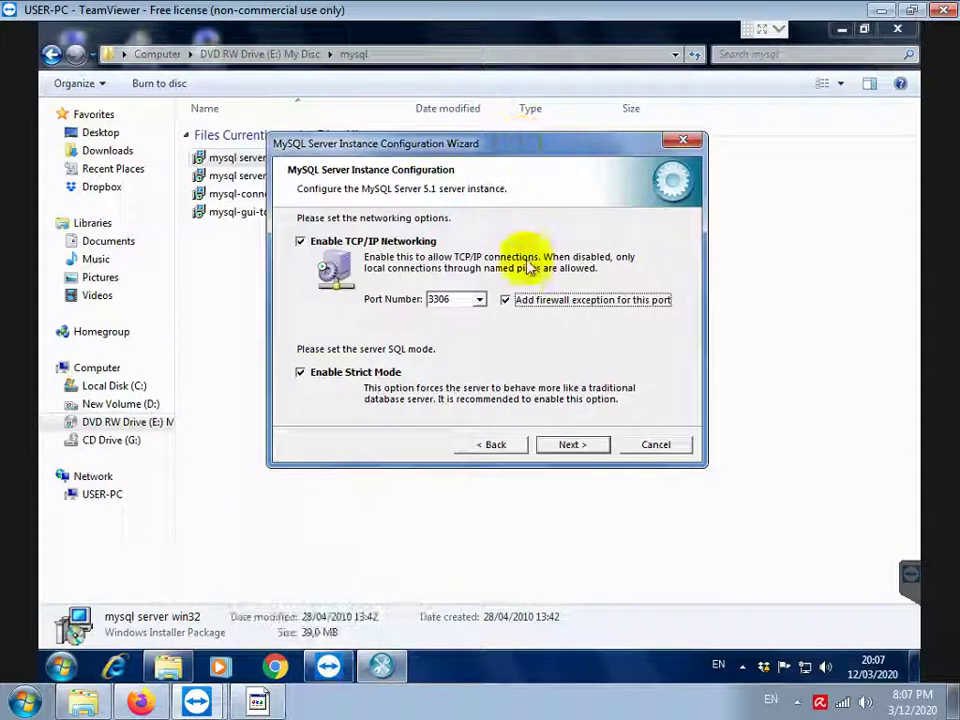
Continue past the networking, character set and service pages
left_click(565, 446)
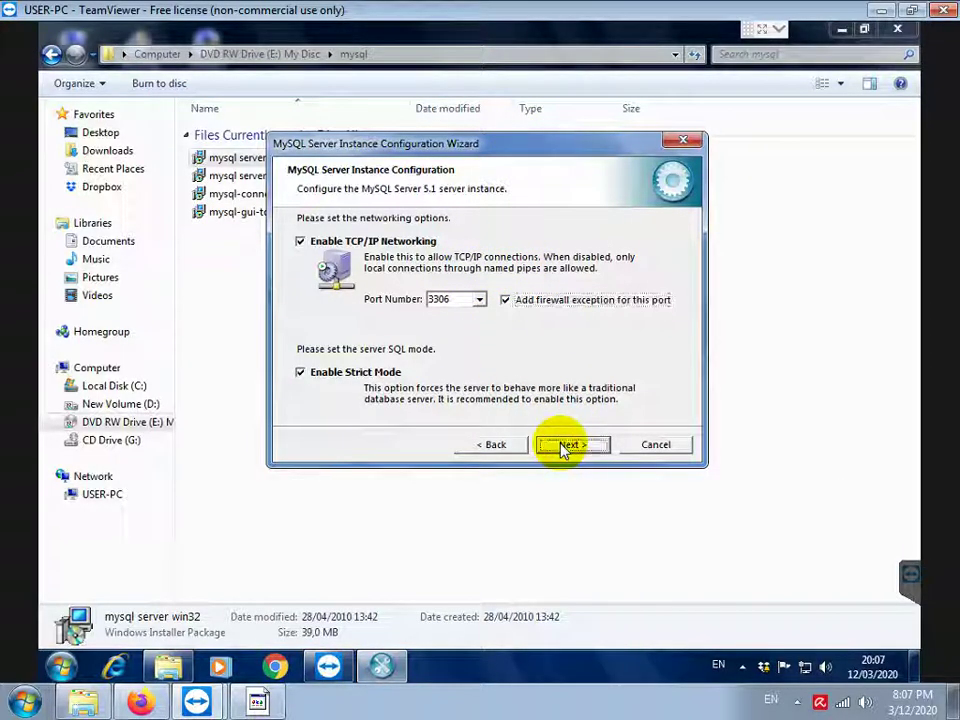
left_click(565, 446)
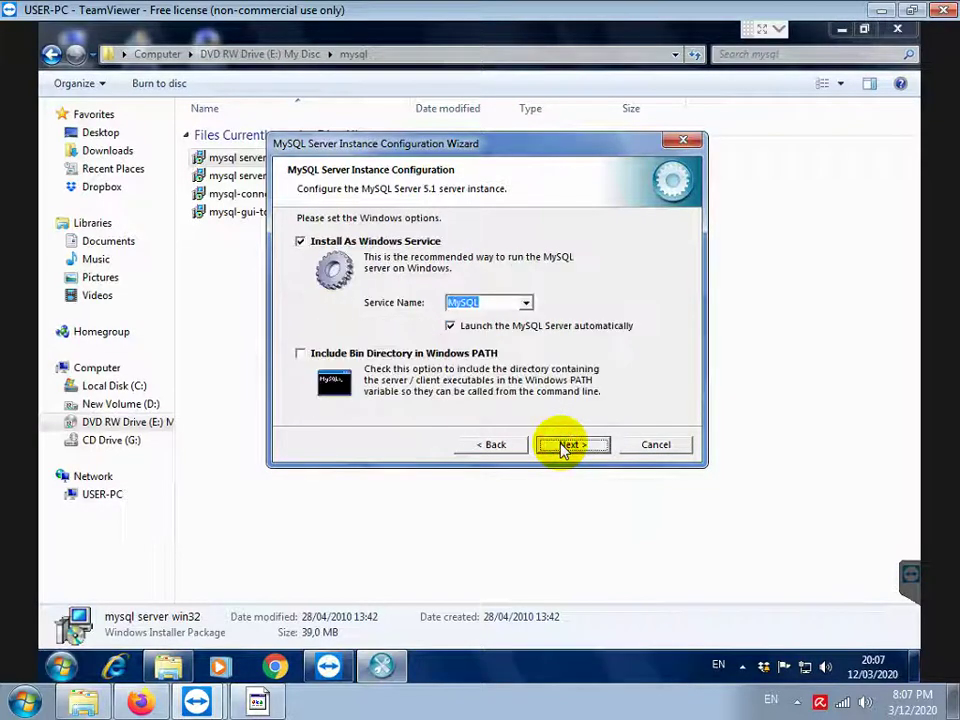
left_click(565, 446)
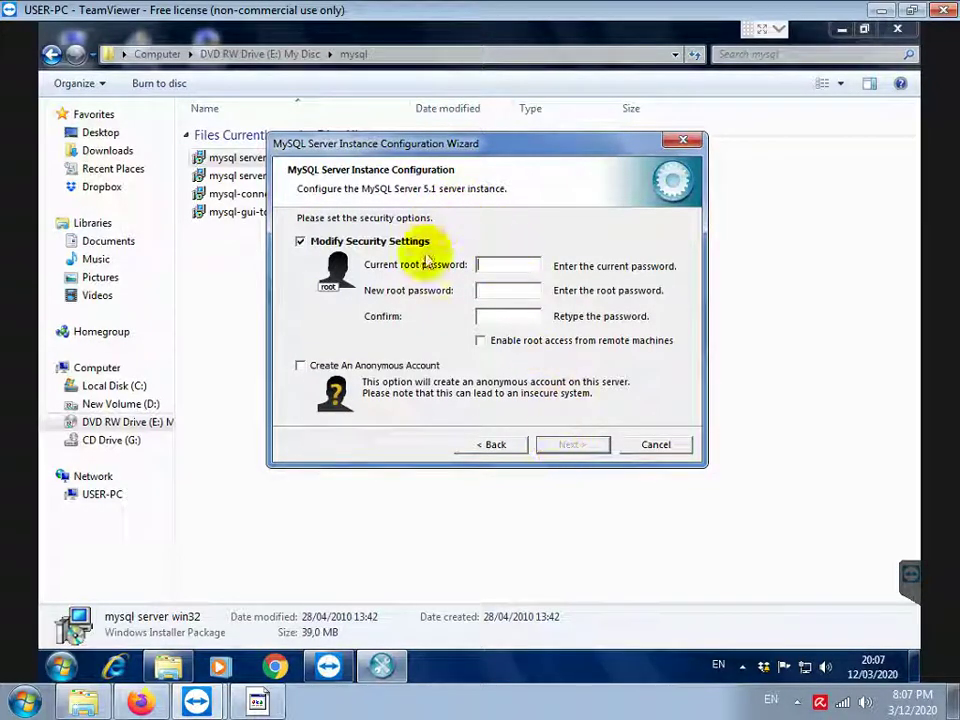
Note 'KARENA MUNCUL KOLOM CURRENT PASSWORD BERATI MYSQL SUDAH PERNAH DIINSTALL SEBELUMNYA, JADI MESTI UNINSTALL MYSQL NYA DULU'
left_click(257, 703)
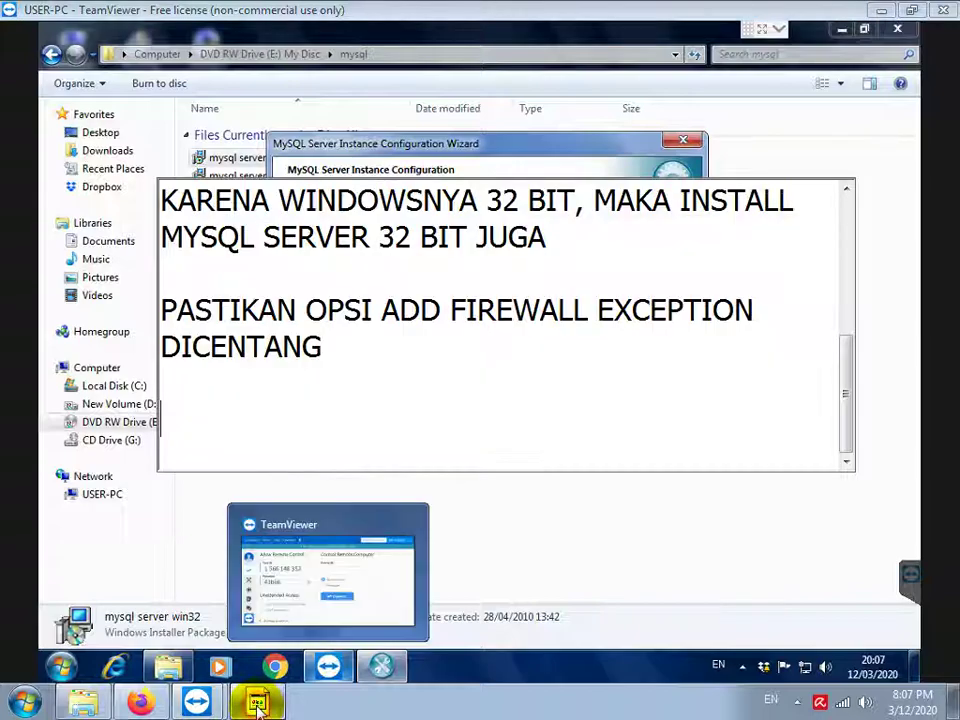
type("KARENA ")
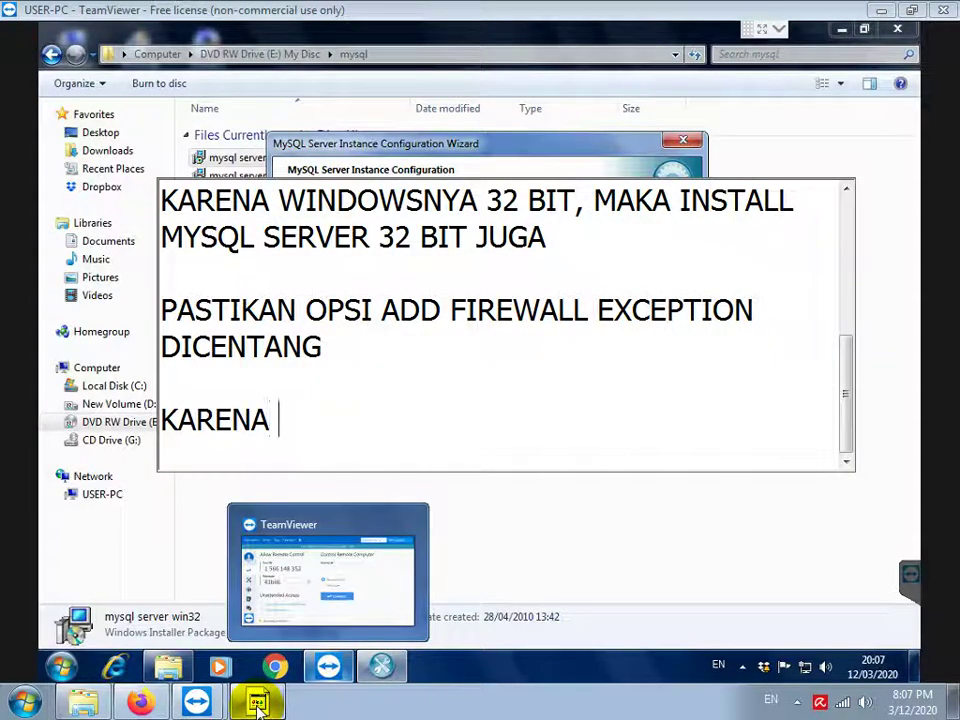
type("MUNCUL KOLOM ")
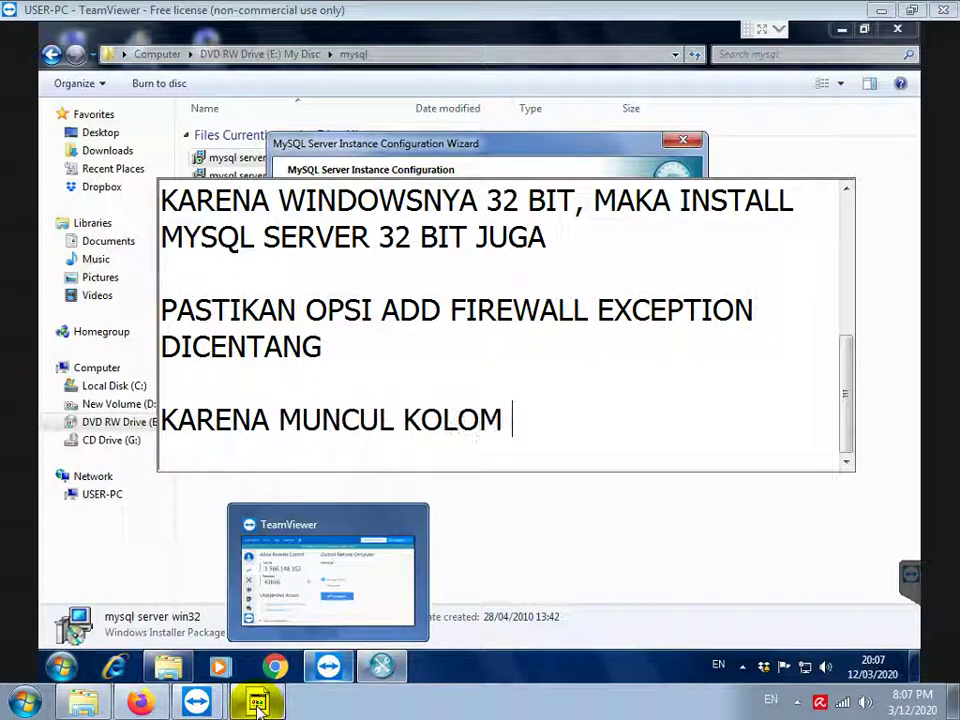
type("CURRENT")
type(" PA")
key("BackSpace")
type("PASSWORD BE")
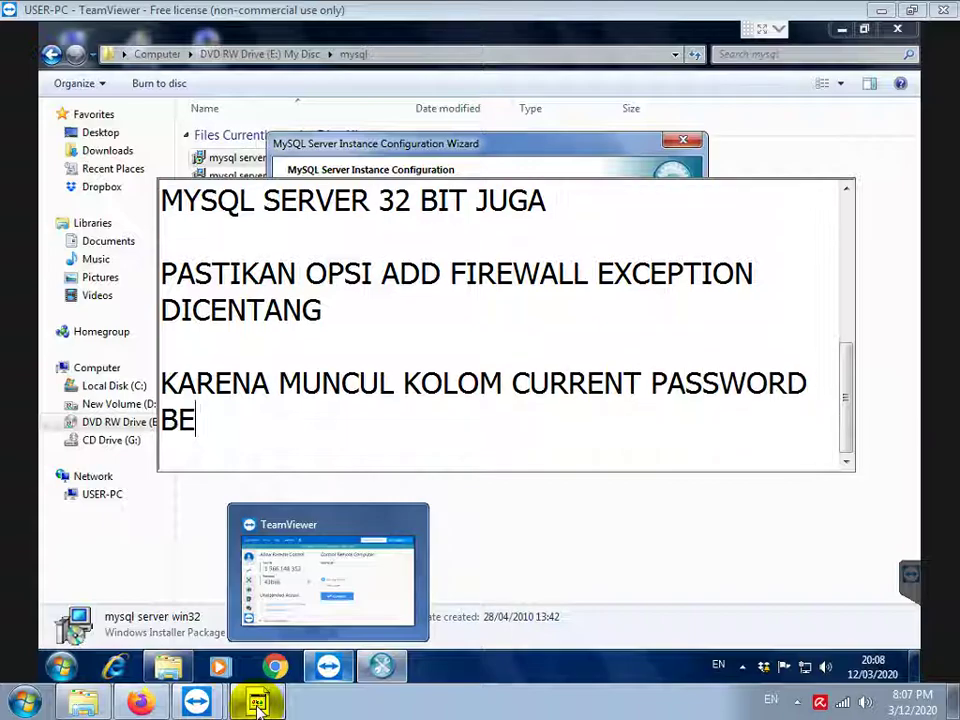
type("RATI MYSQL")
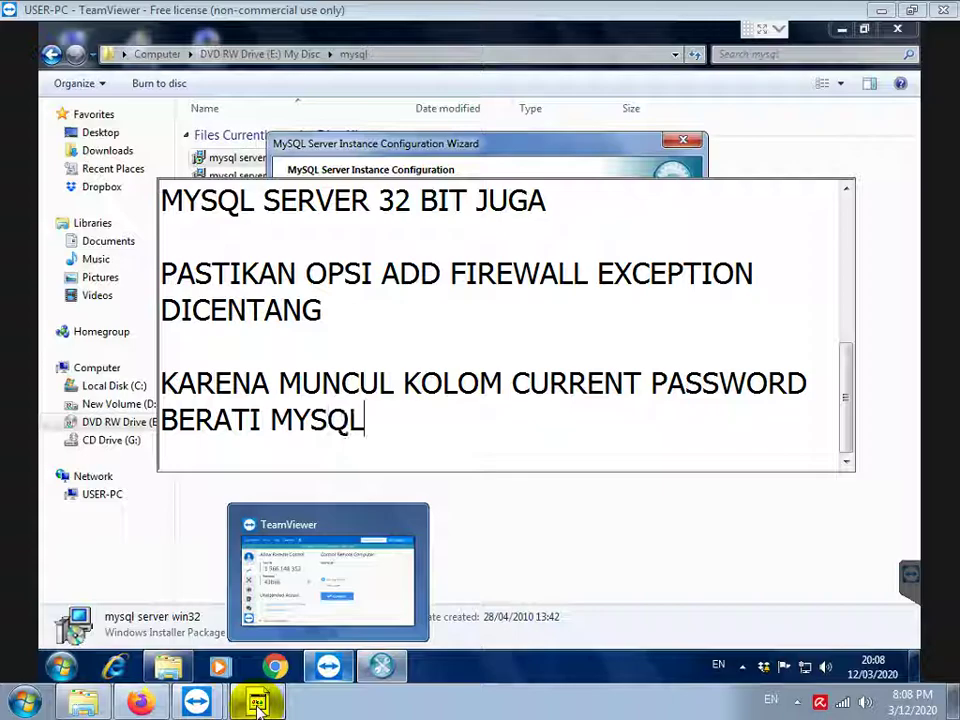
type(" SUDAH PE")
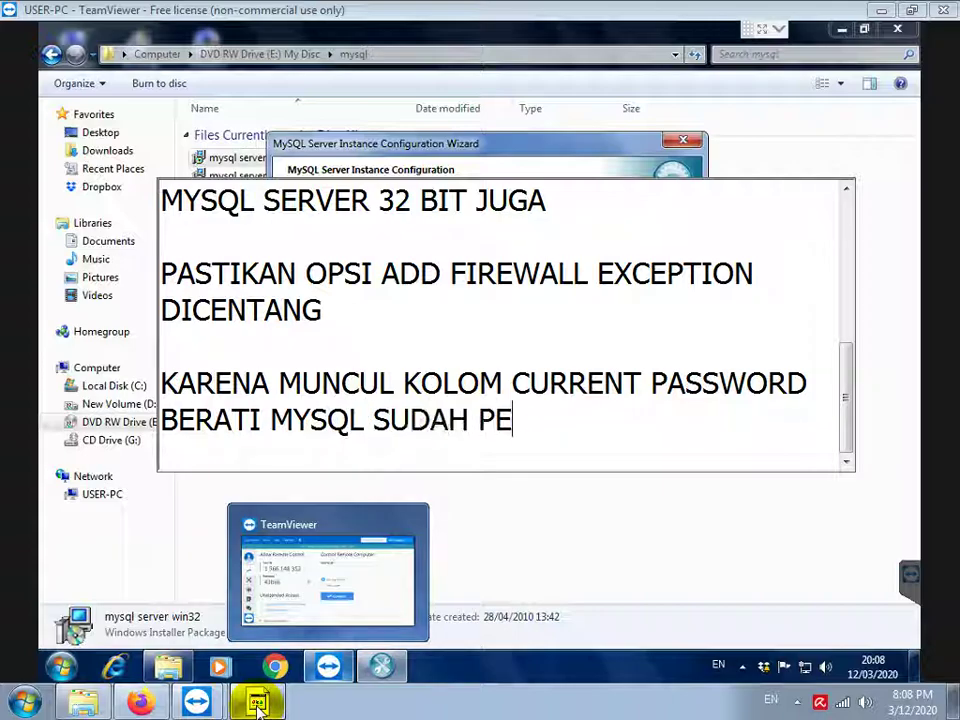
type("RNAH DIINSTALL SEBELUMN")
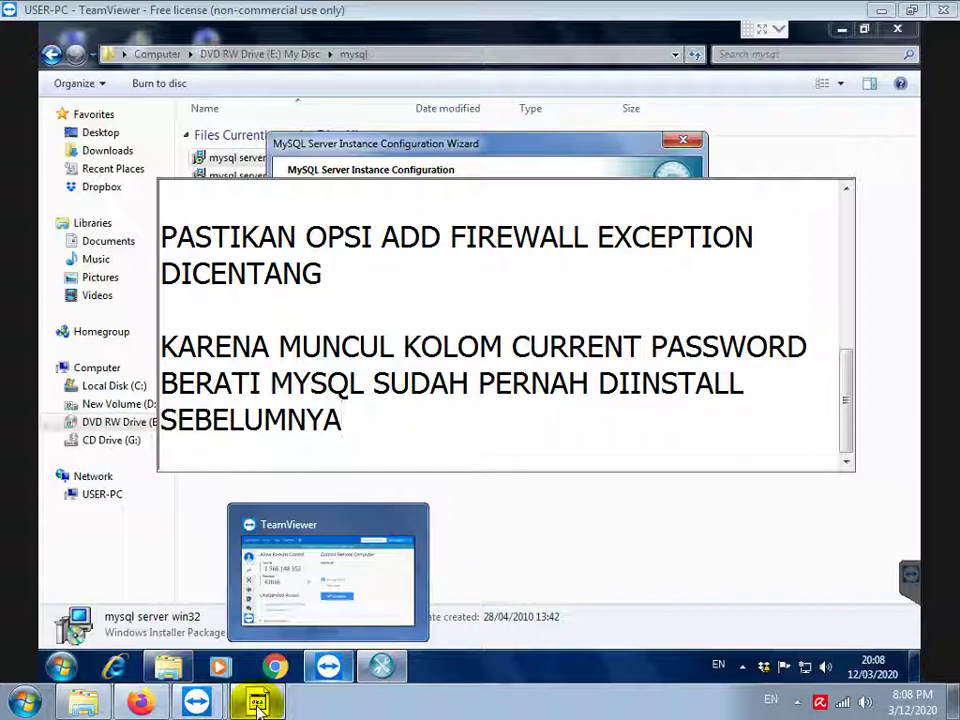
type("YA, JADI MESTI UNINSTALL MYSQL N")
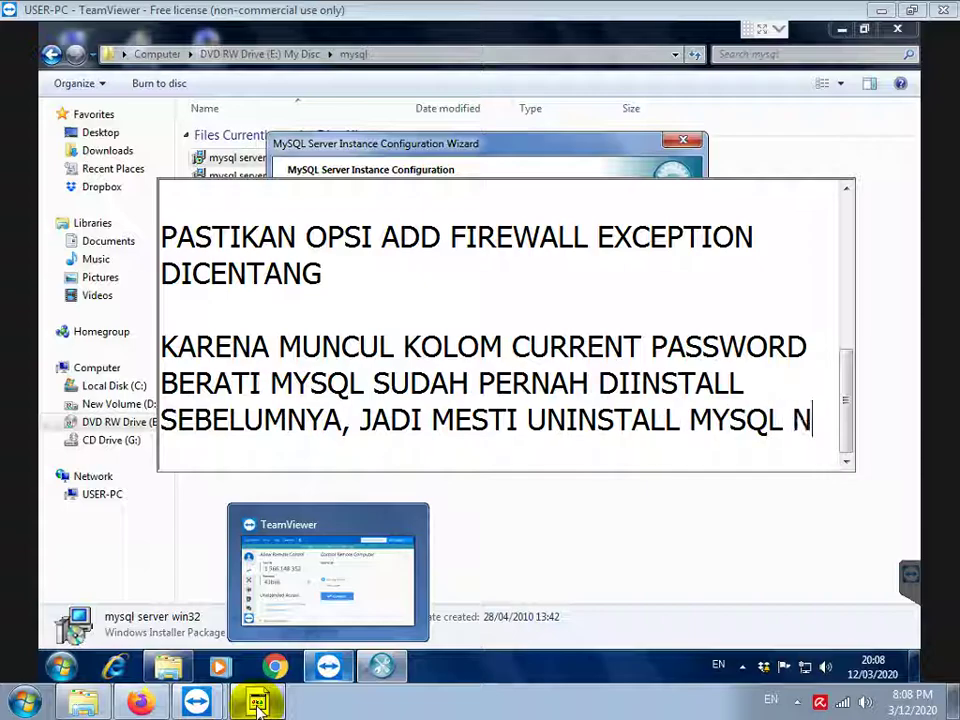
type("YA DULU")
key("Return")
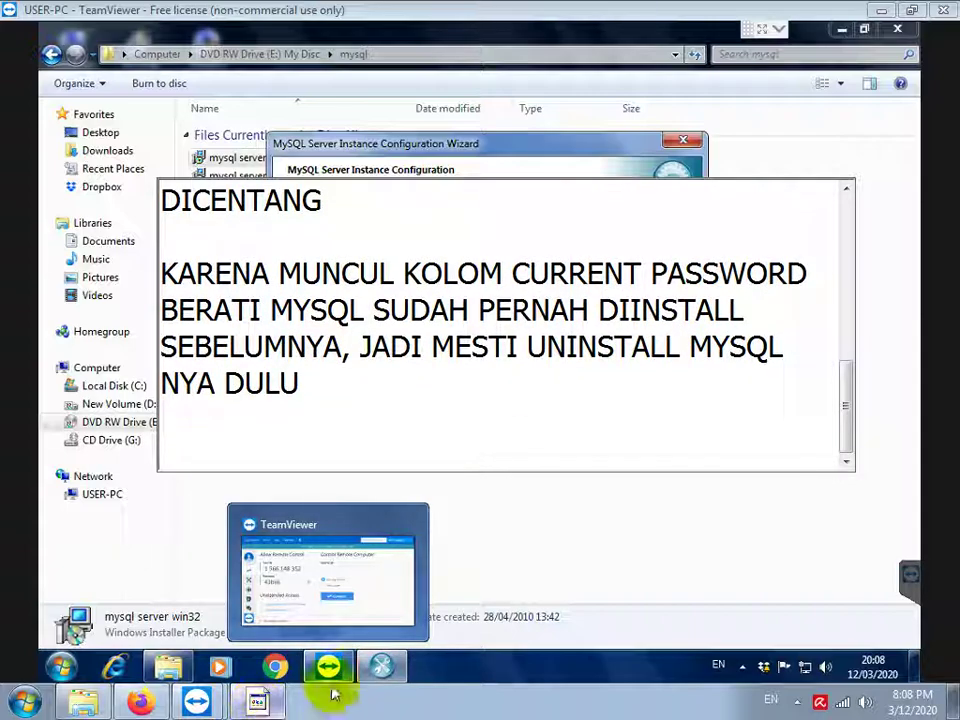
Close the wizard, relaunch Server Instance Config Wizard from MySQL Server 5.1, then cancel it
left_click(570, 150)
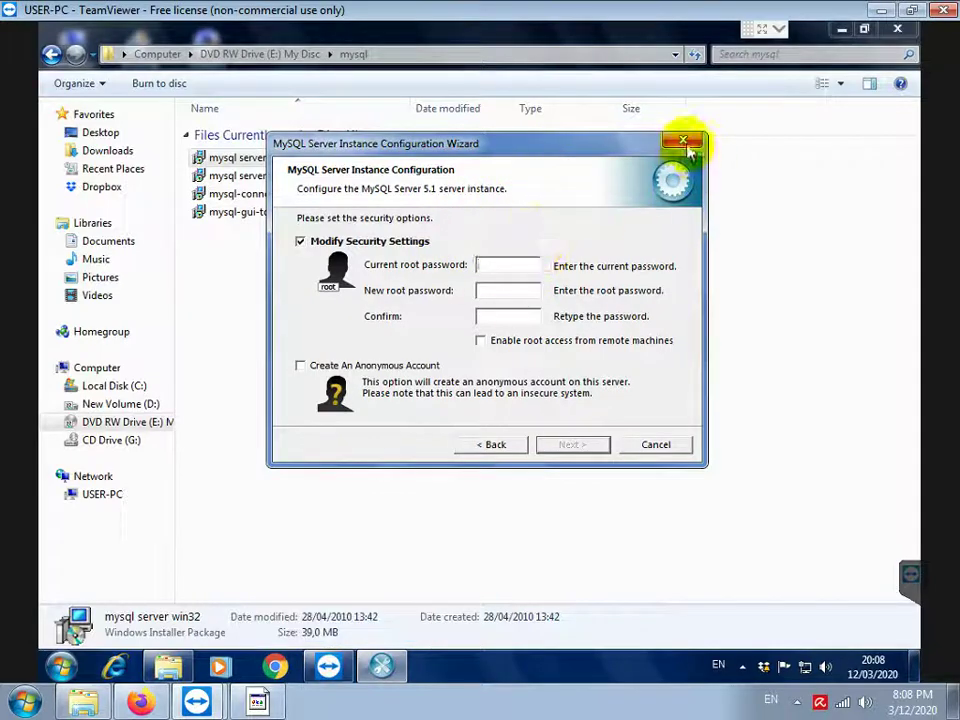
left_click(683, 140)
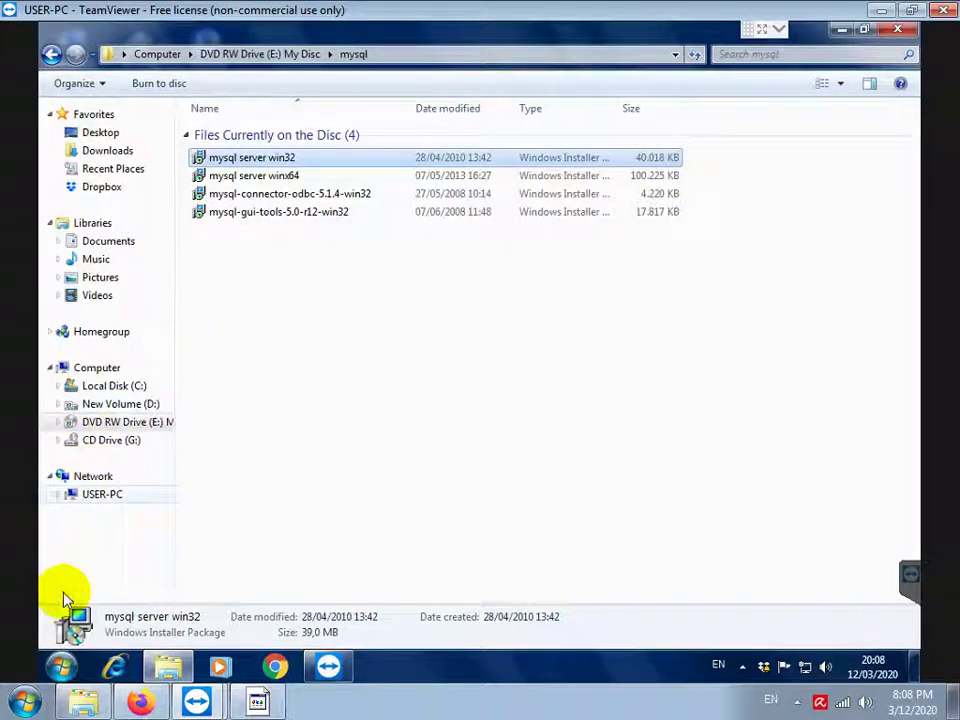
left_click(61, 662)
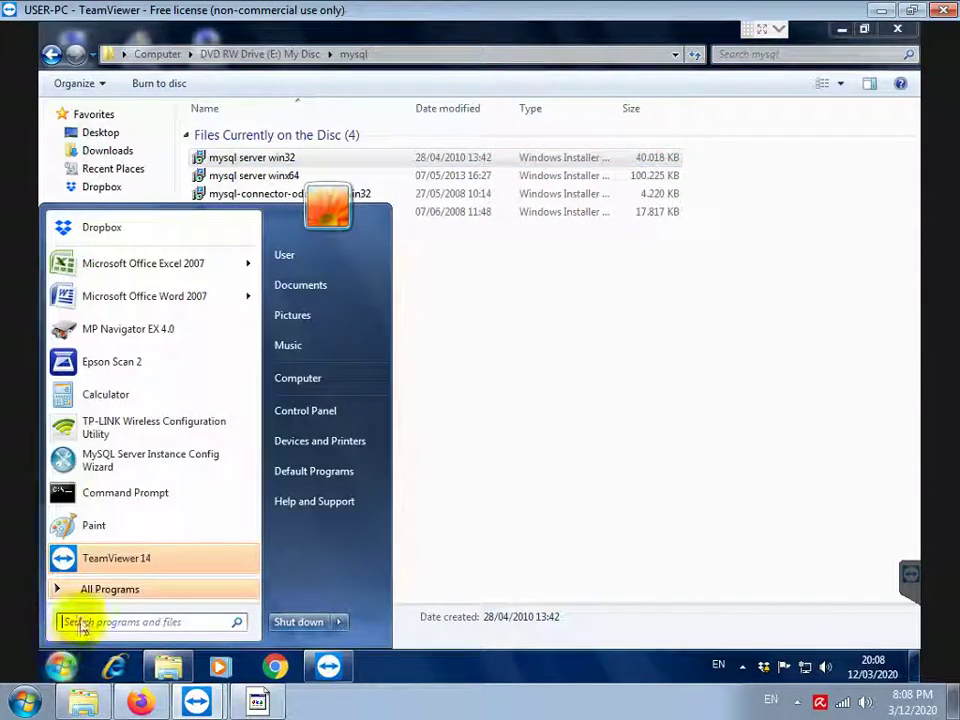
left_click(142, 590)
scroll(133, 467, "down", 3)
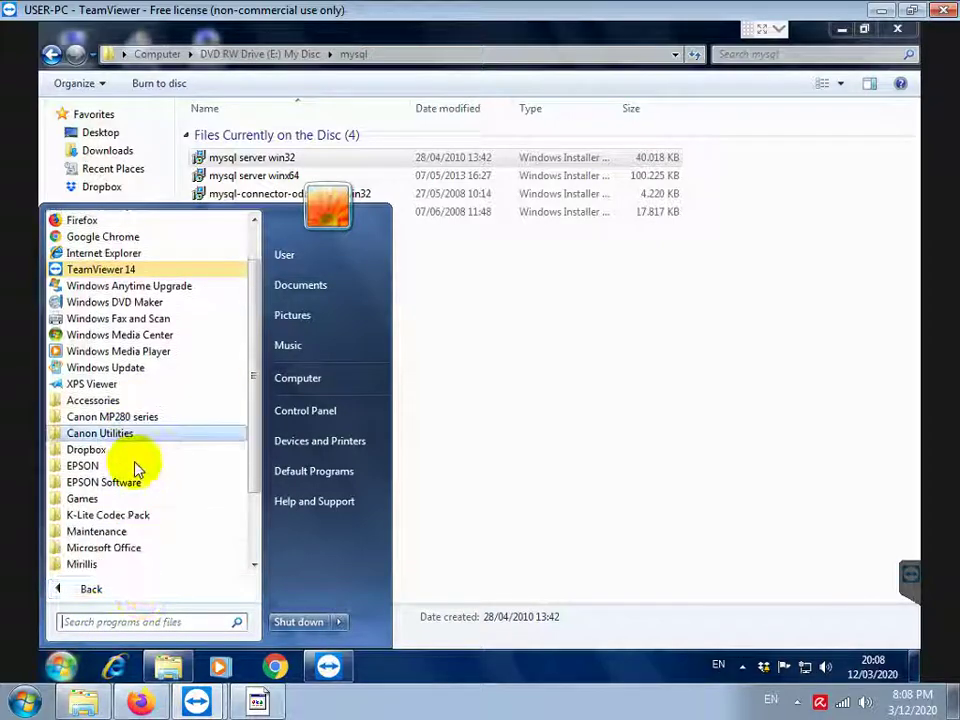
left_click(100, 486)
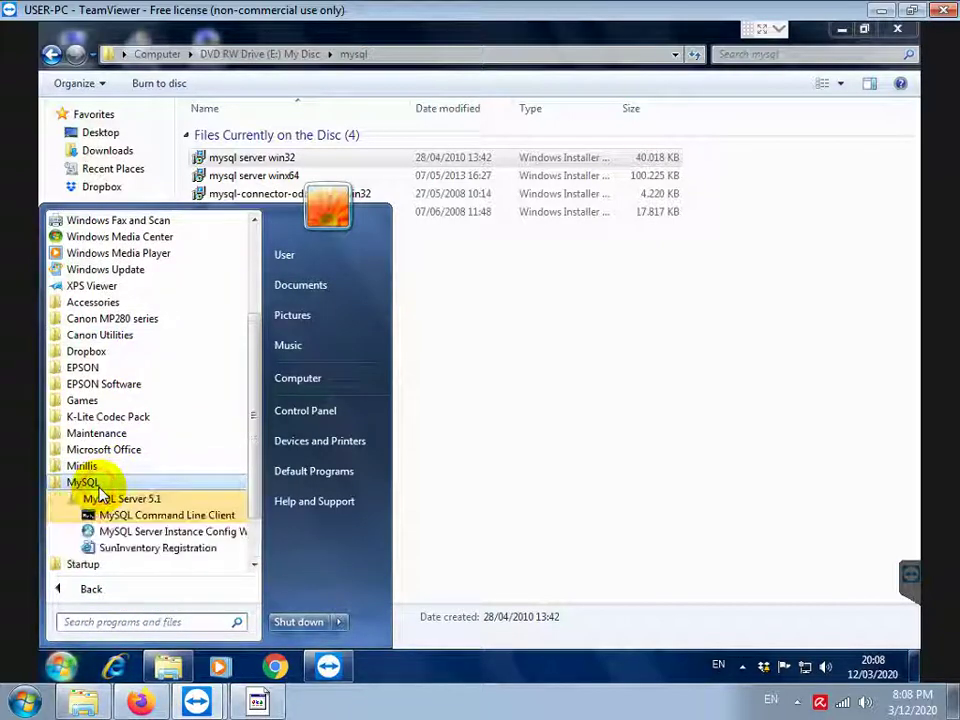
left_click(167, 537)
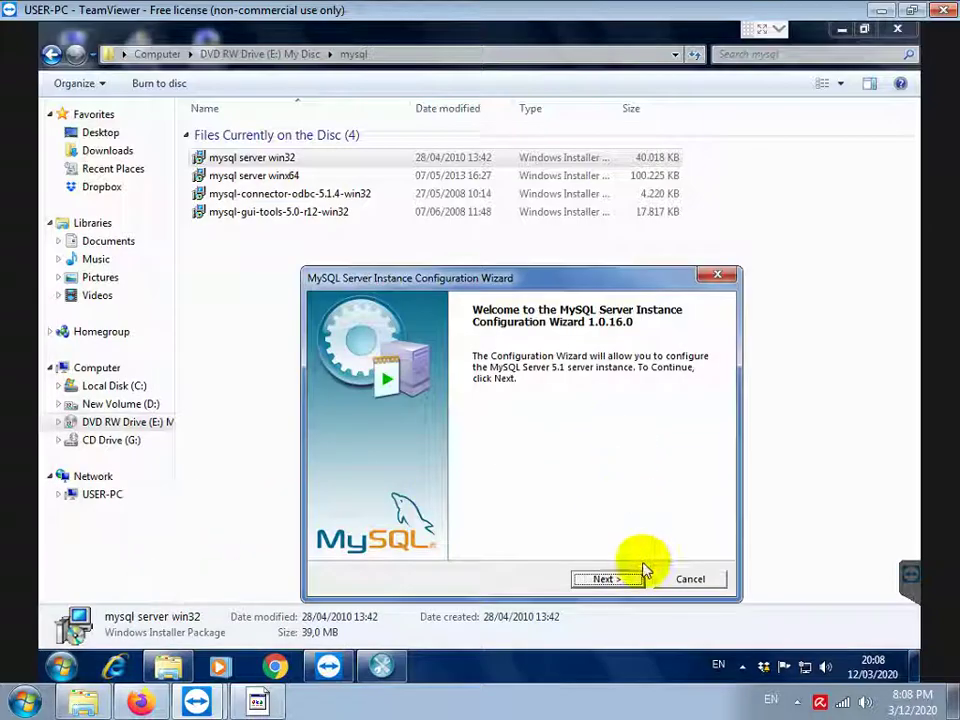
left_click(588, 582)
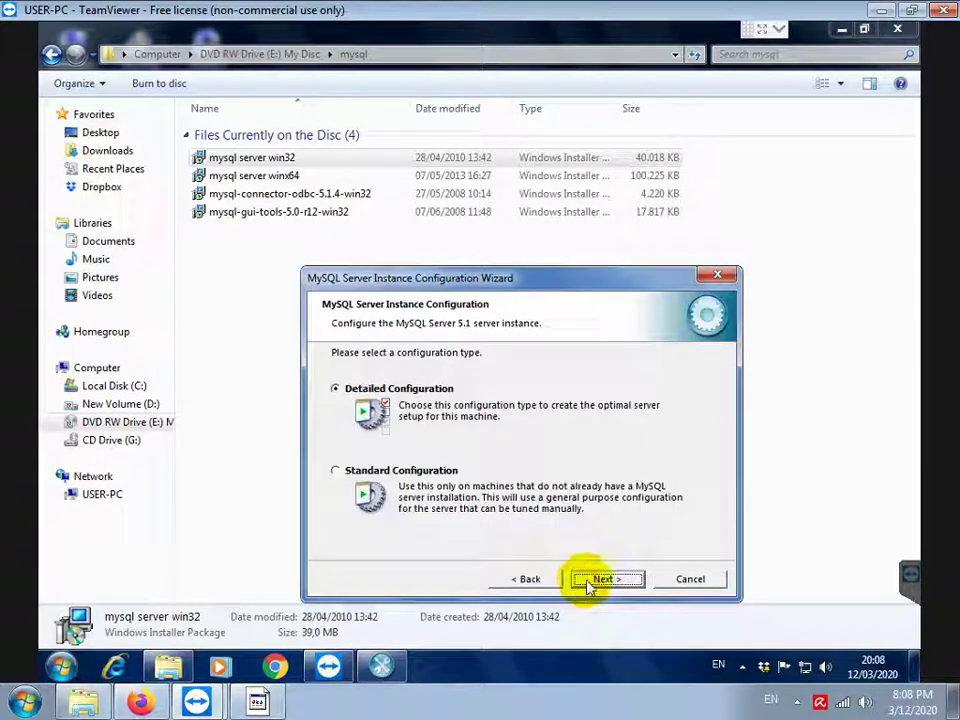
left_click(690, 579)
Remove MySQL Server 5.1 via Control Panel > Programs and Features > Uninstall
left_click(56, 672)
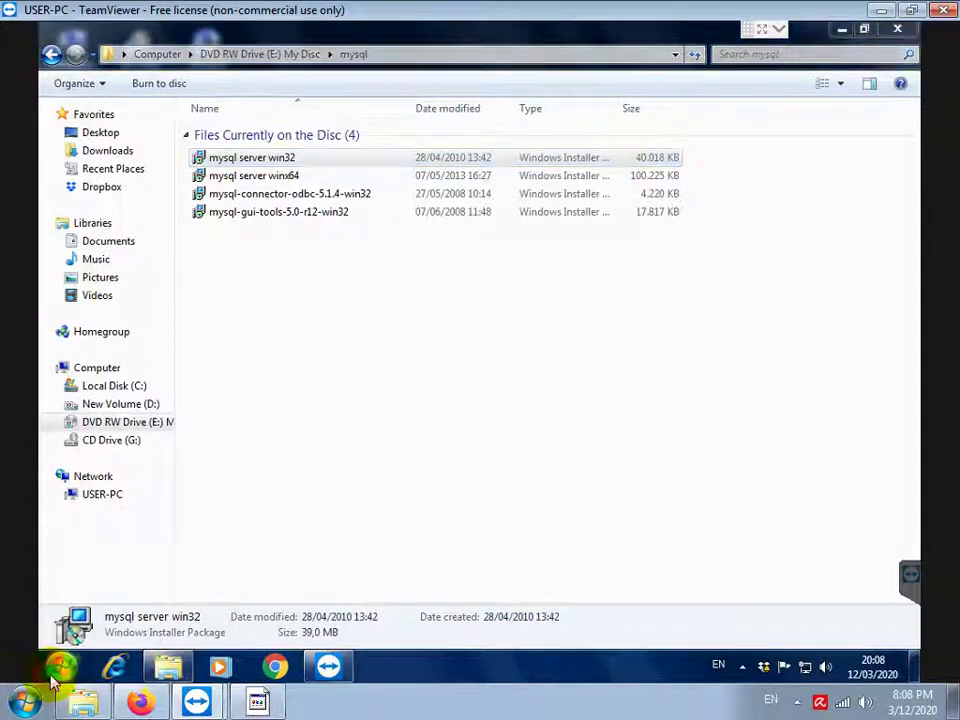
left_click(308, 425)
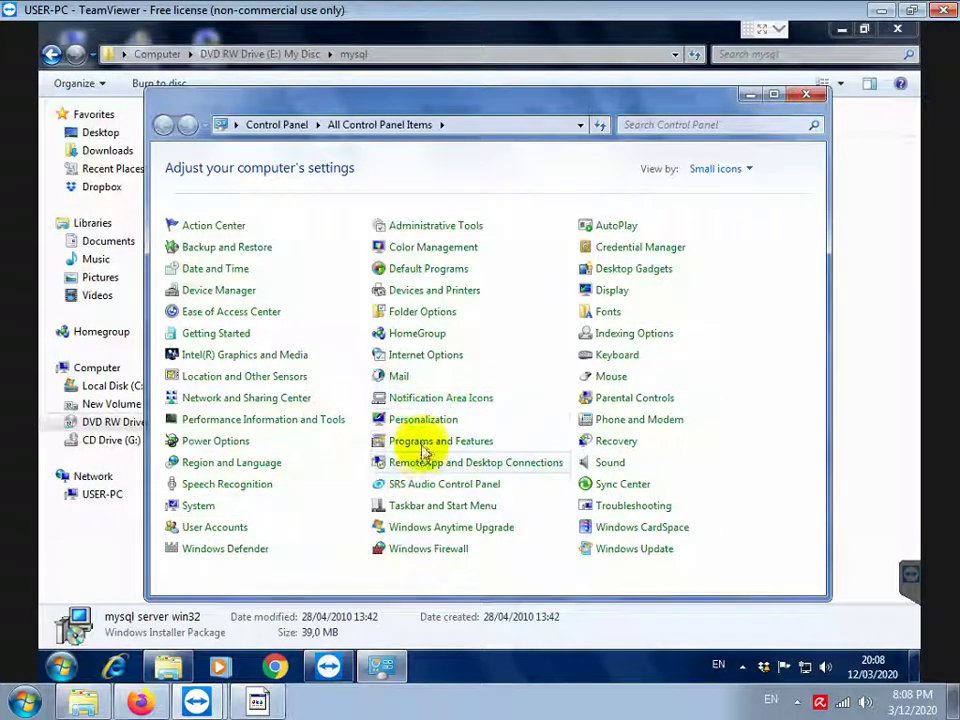
left_click(420, 442)
scroll(437, 438, "down", 5)
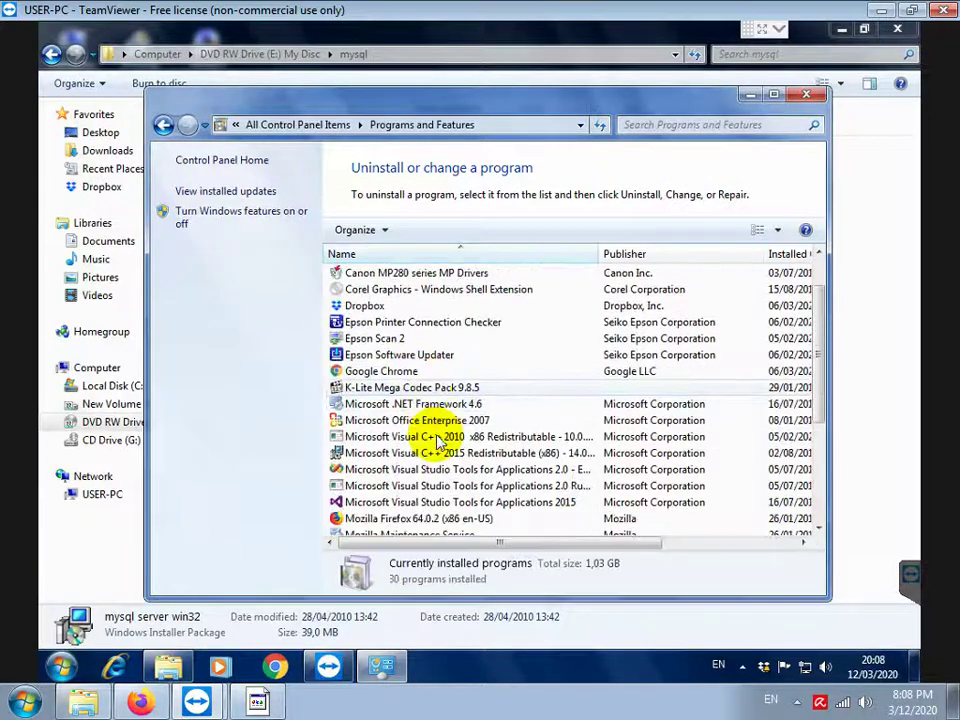
left_click(385, 377)
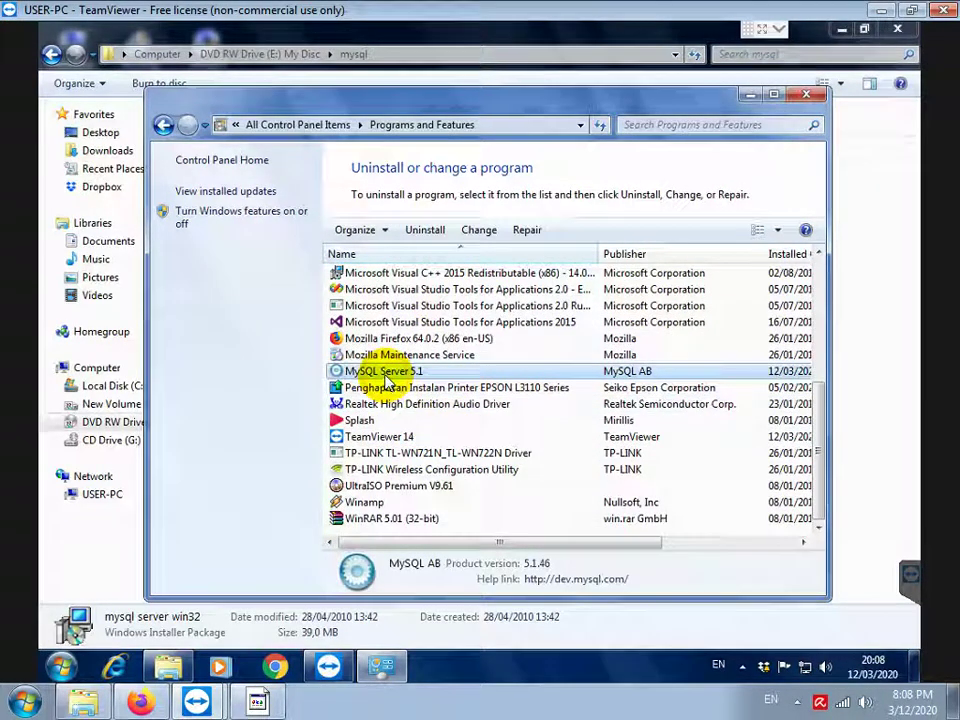
left_click(424, 230)
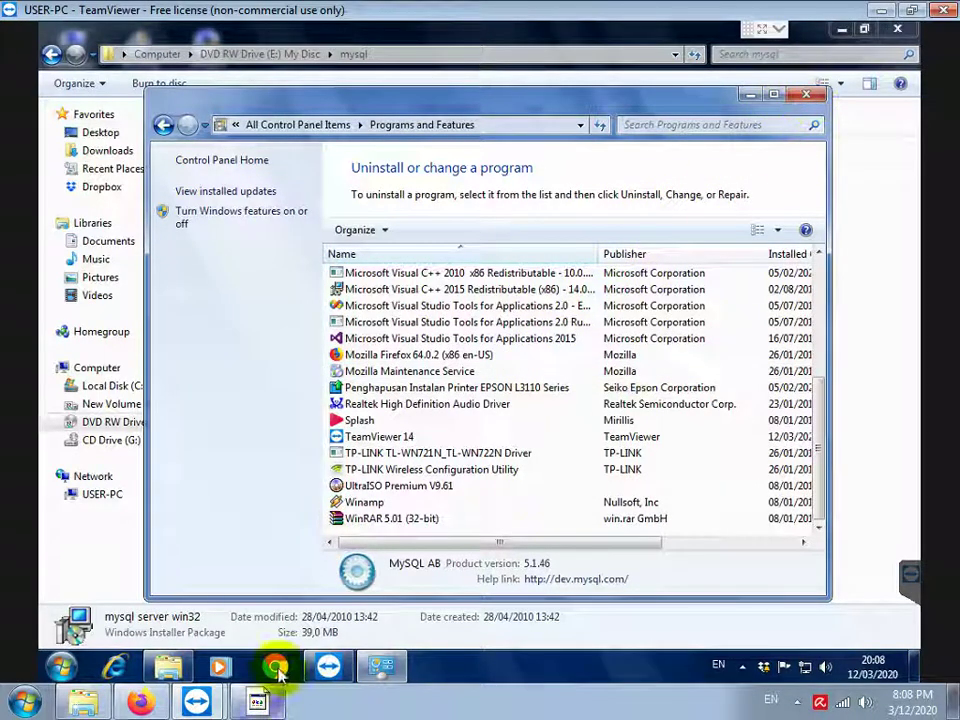
Add 'SELANJUTNYA HAPUS FOLDER MYSQL DI C-PROGRAM DATA' to the notes, then return to Programs and Features
left_click(258, 701)
key("Return")
key("Return")
type("SELAN")
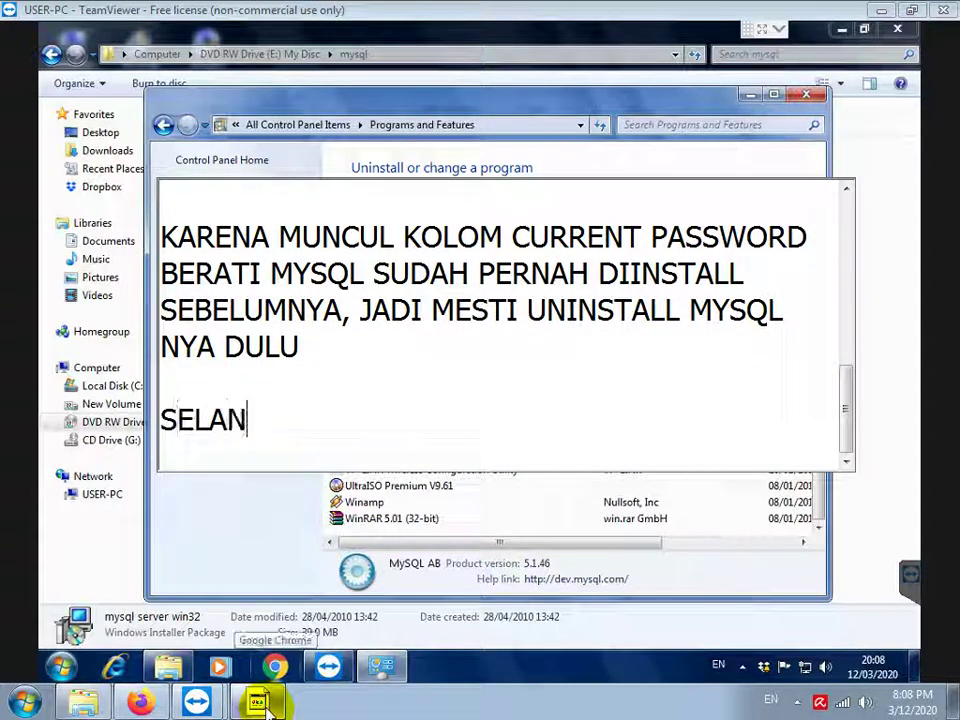
type("JUTNYA HAPUS ")
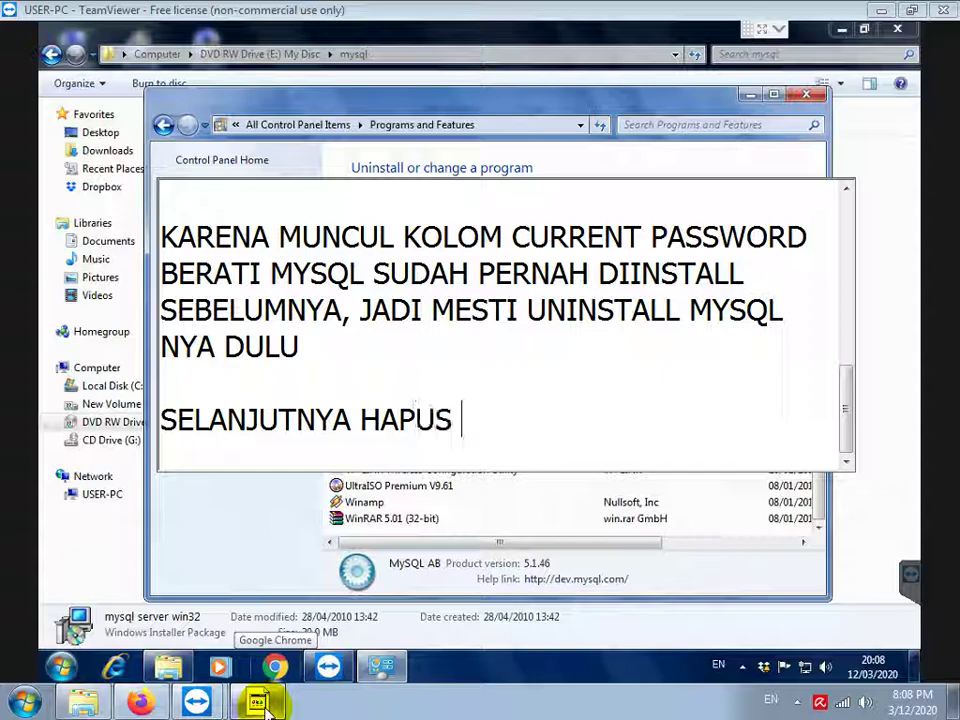
type("FOLDER MYS")
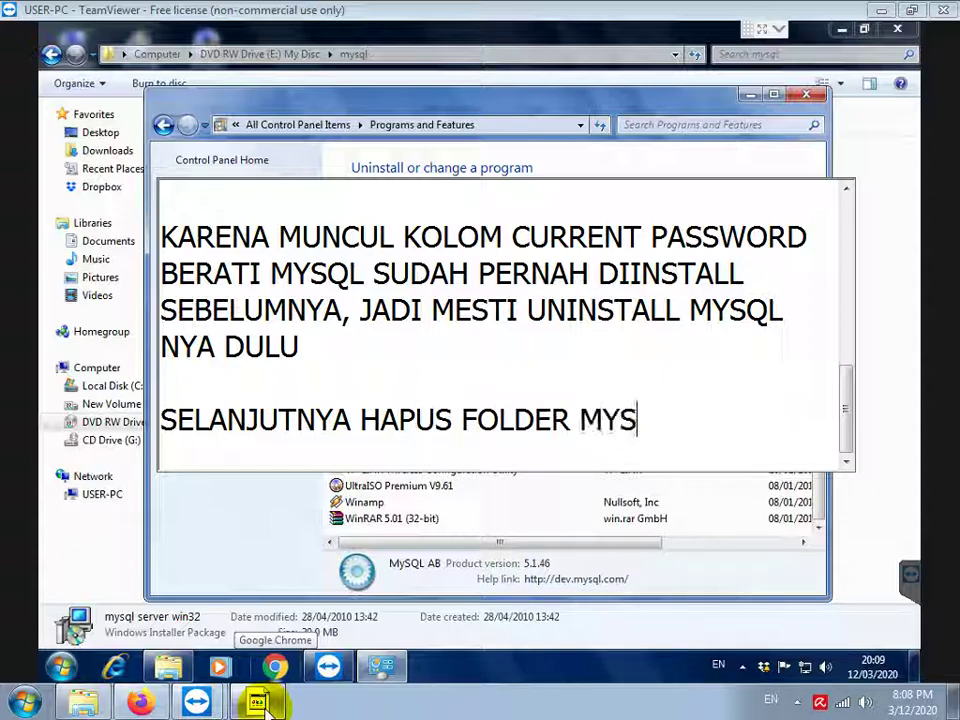
type("QL DI C-PROGRAM DATA")
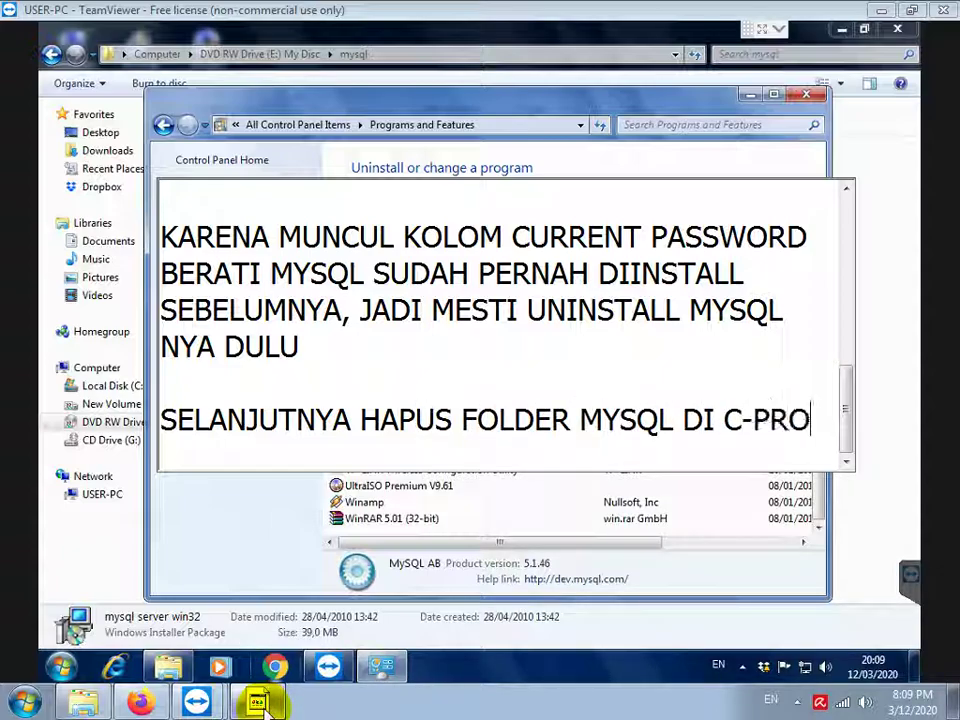
key("Return")
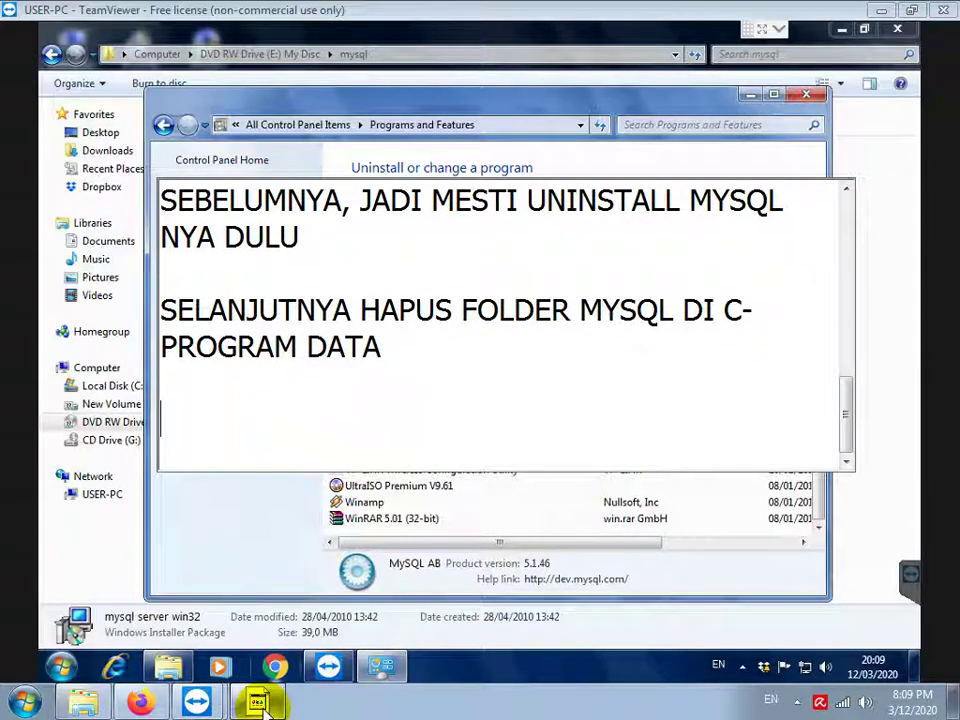
left_click(194, 521)
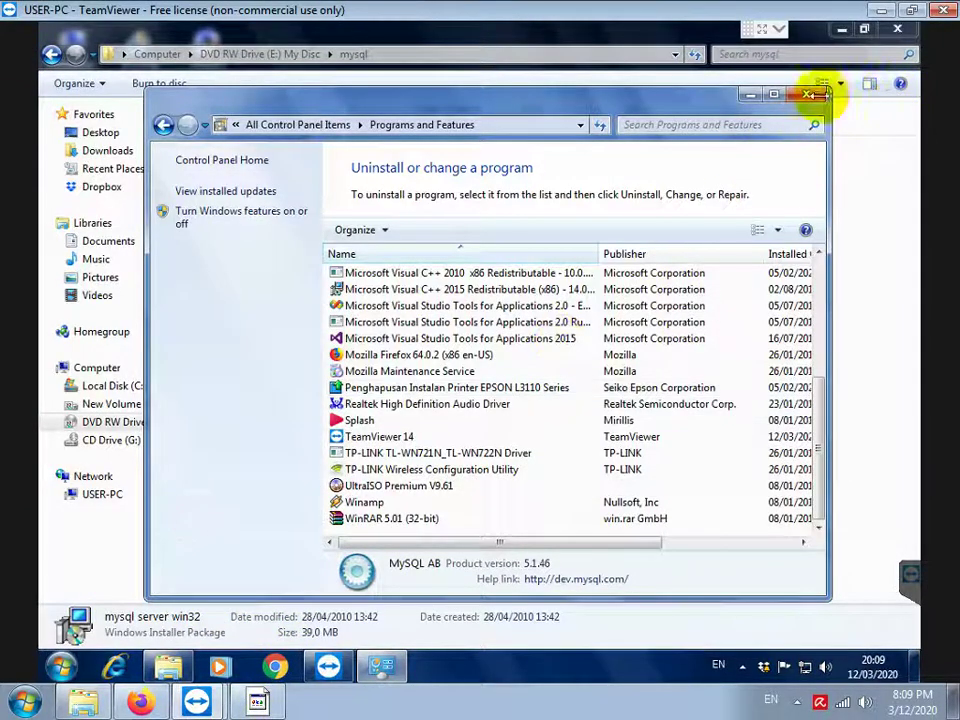
Delete the leftover MySQL folder from C:\ProgramData, leaving 17 items
left_click(812, 93)
left_click(101, 389)
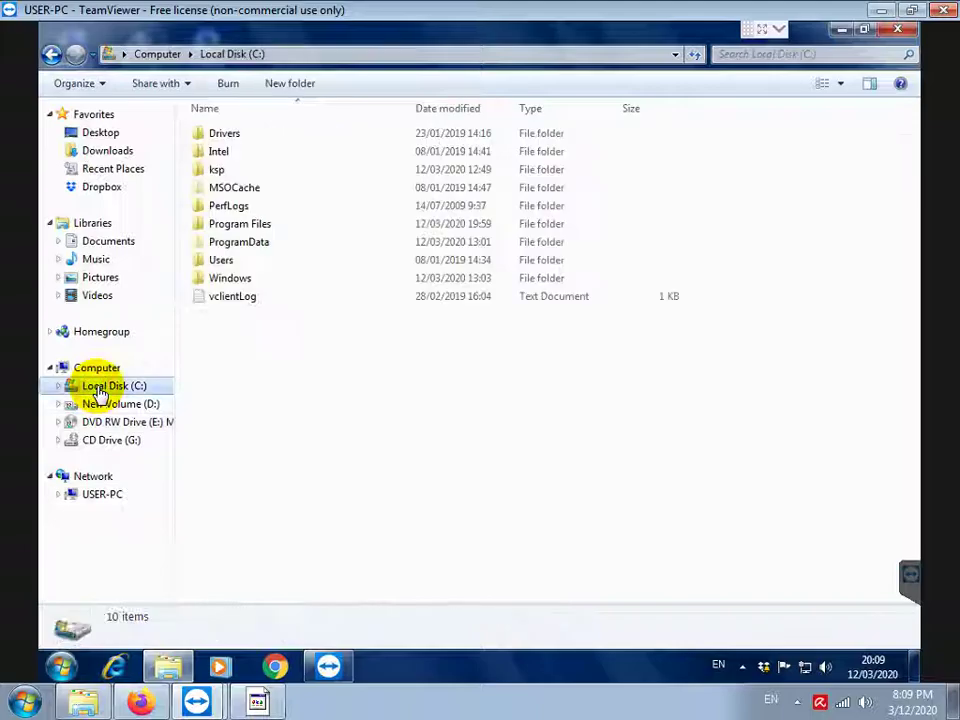
left_click(258, 248)
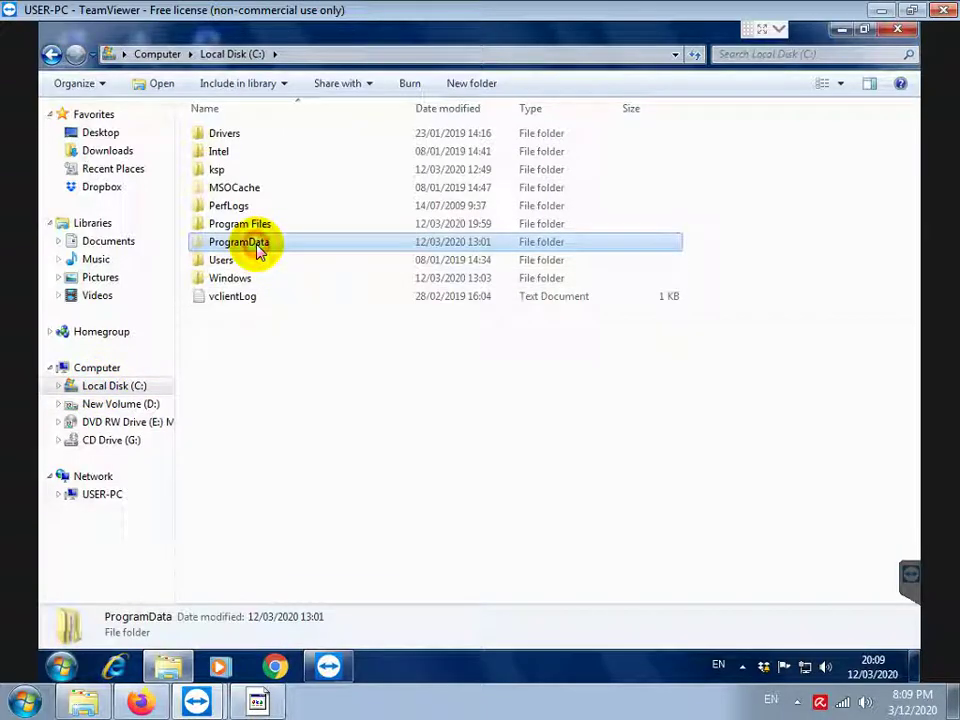
double_click(257, 248)
left_click(223, 367)
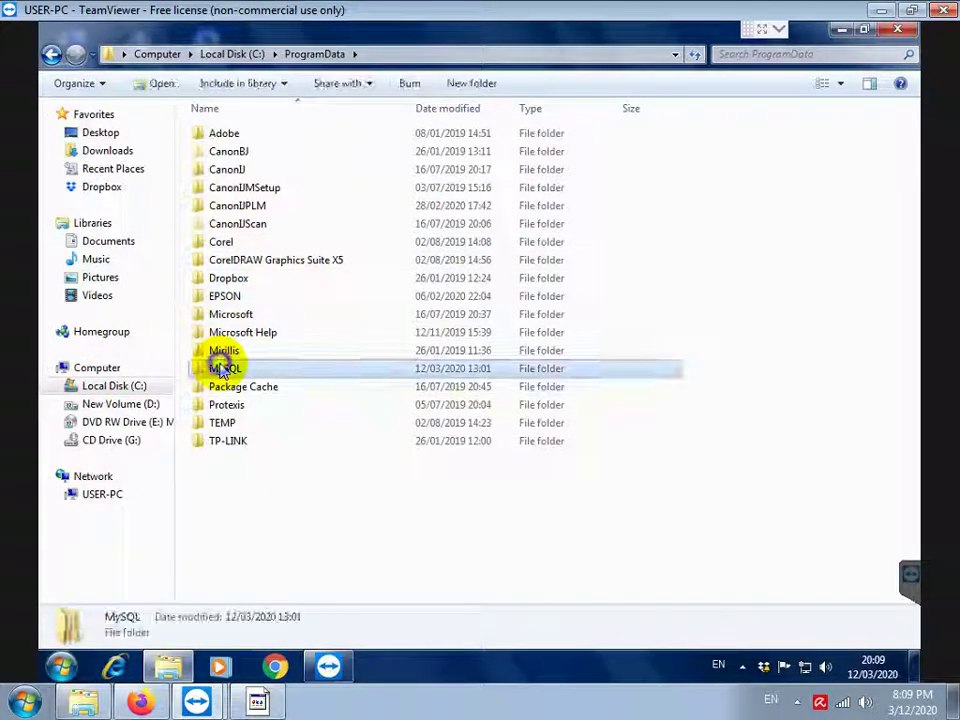
right_click(222, 370)
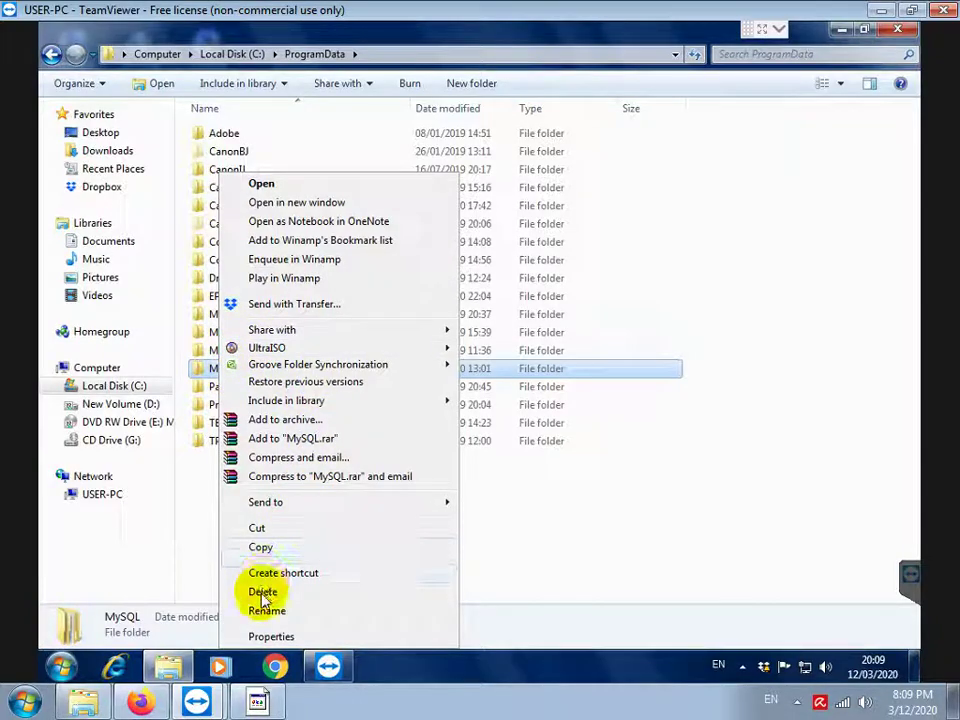
left_click(263, 594)
left_click(526, 420)
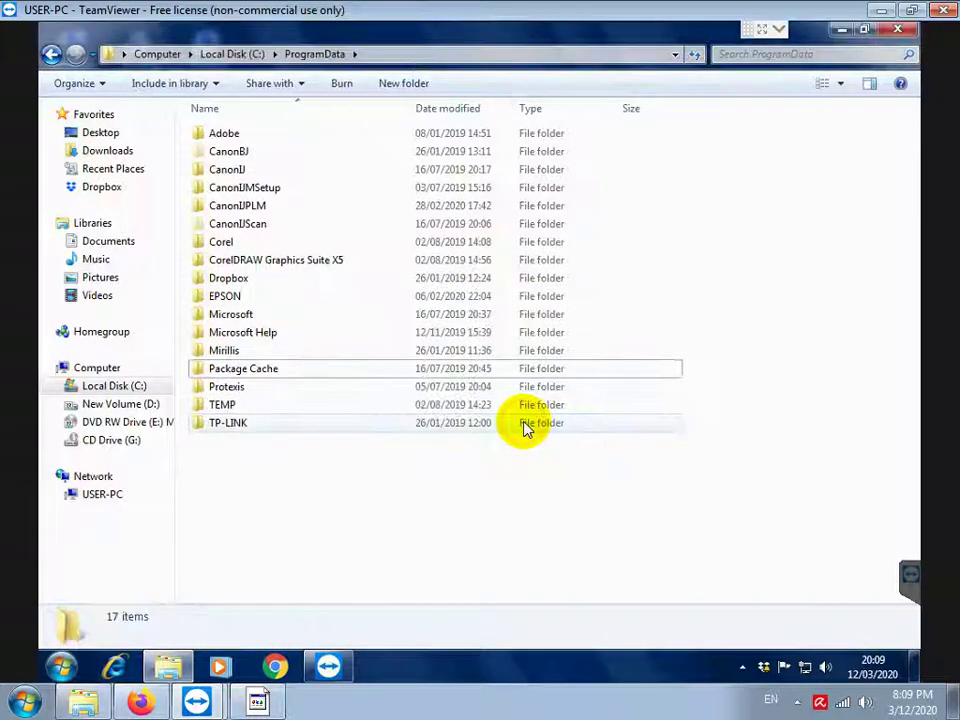
left_click(258, 703)
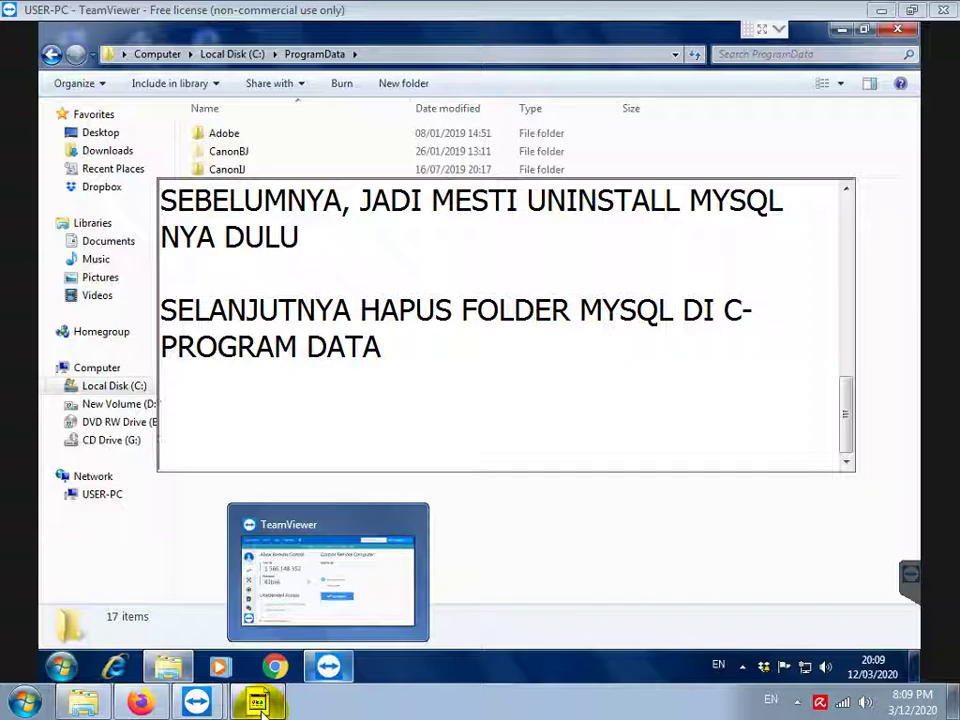
Add the line 'SEKARANG INSTALL LAGI MYSQL SERVER 32BIT NYA' to the notes
type("SEKARANG INSTA")
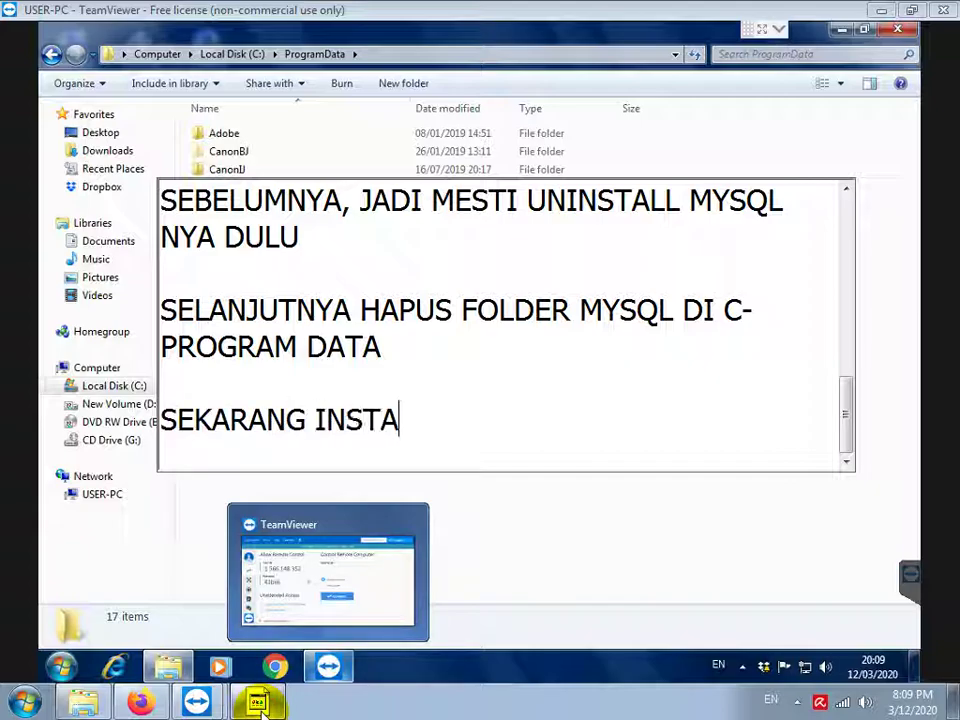
type("LL LAGI MY")
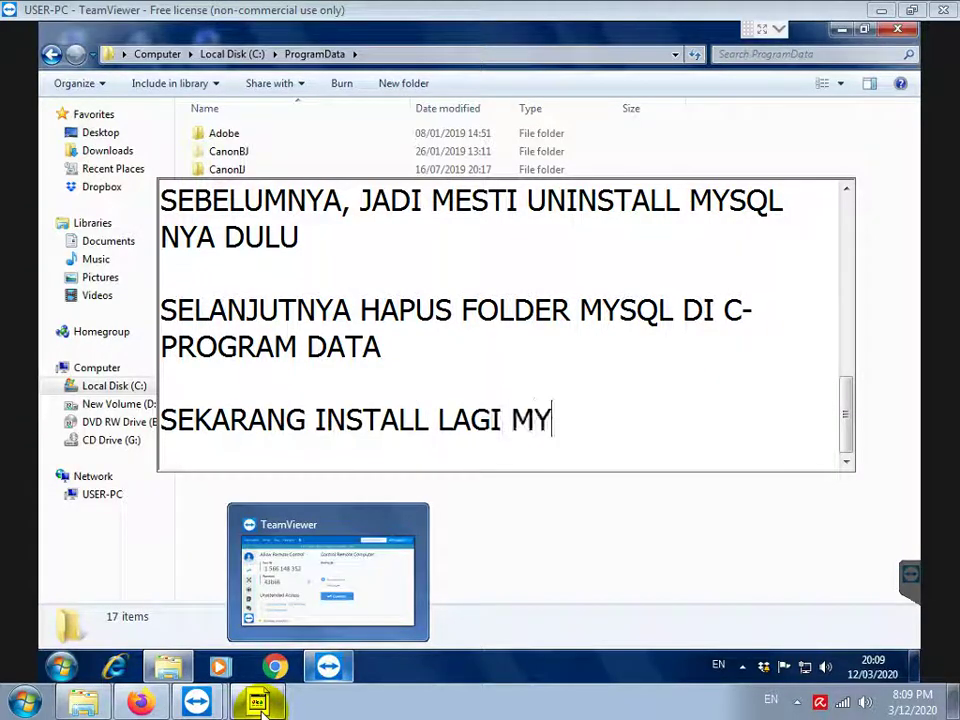
type("SQL SERVER 32BIT")
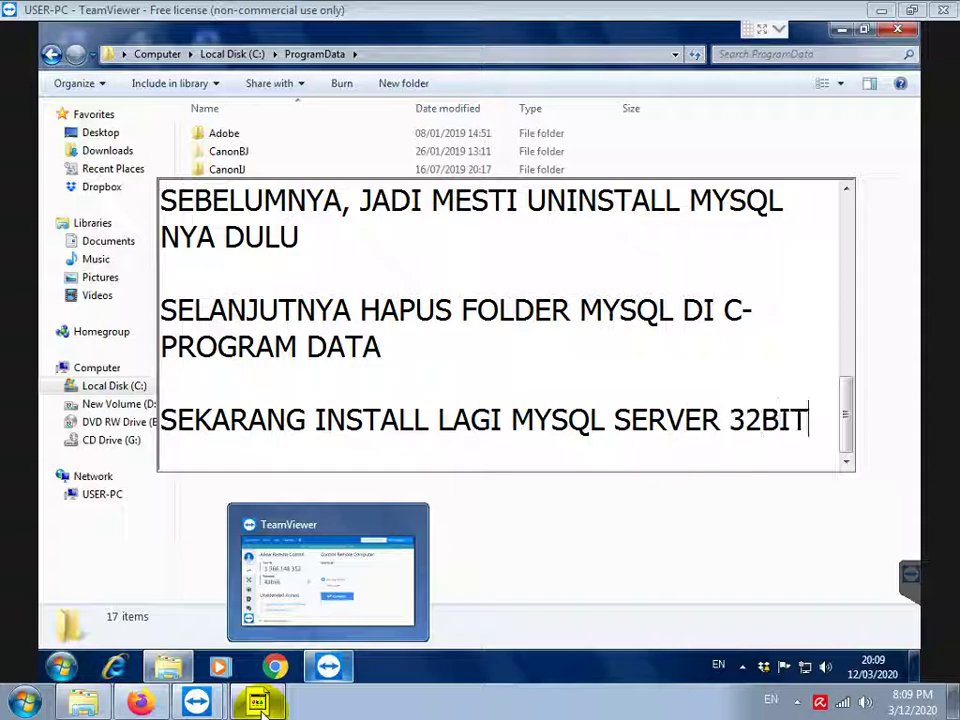
type(" NYA")
key("Return")
key("Return")
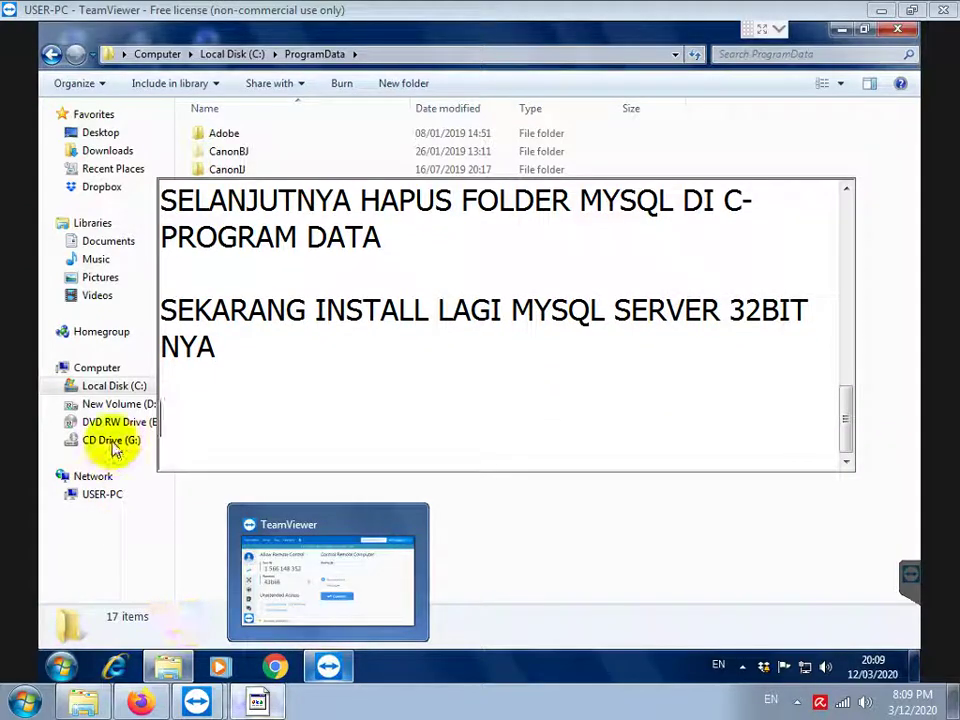
Launch the mysql server win32 installer from the mysql folder on DVD drive E:
left_click(112, 443)
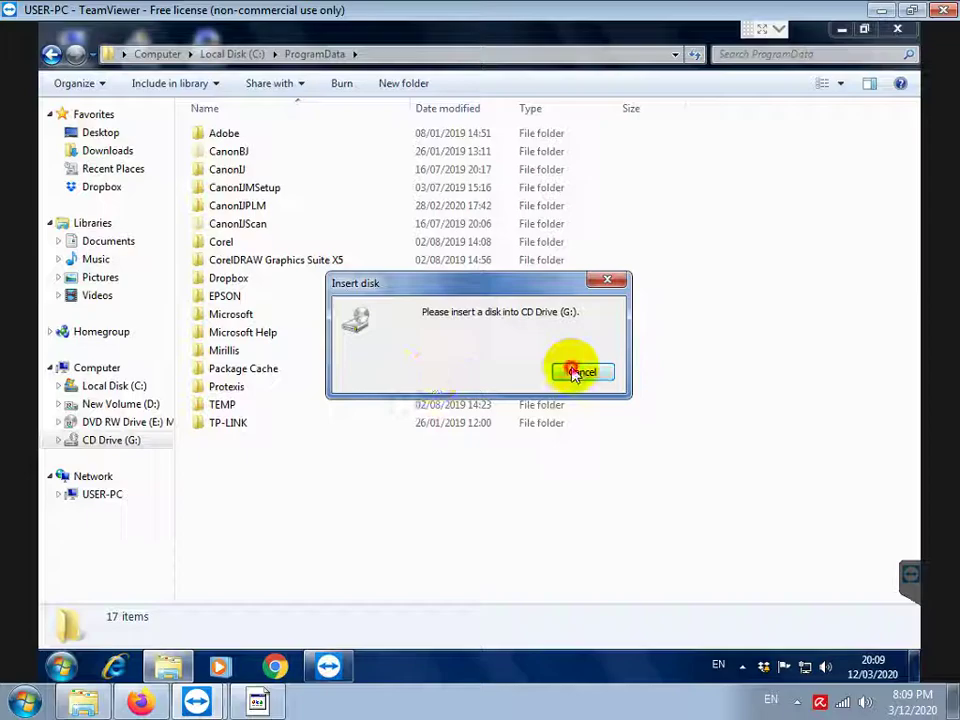
left_click(580, 373)
left_click(100, 421)
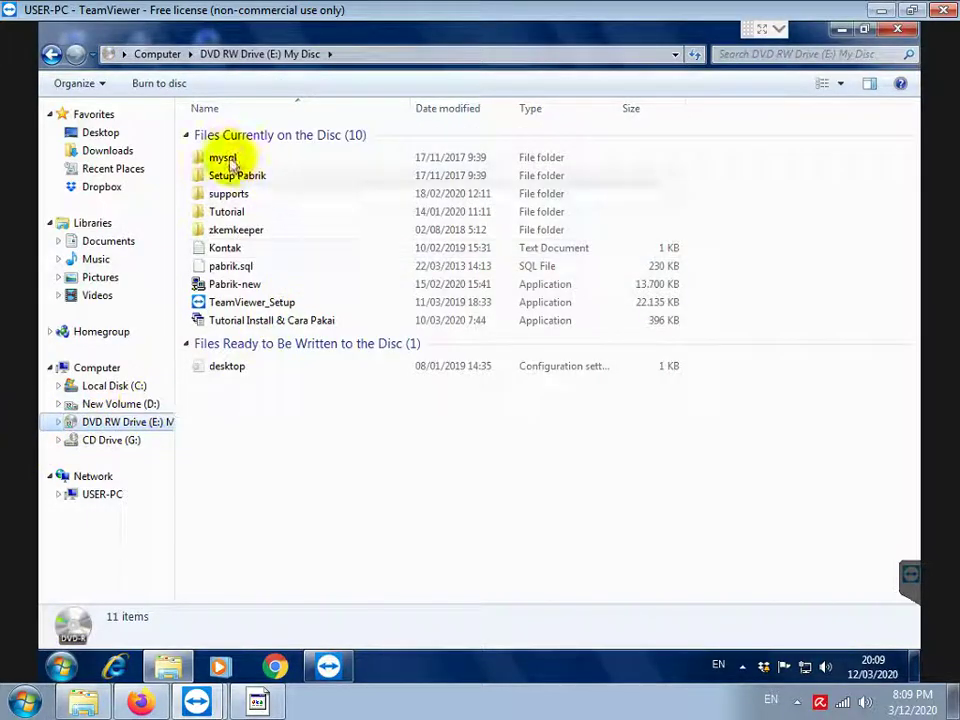
double_click(230, 160)
double_click(248, 162)
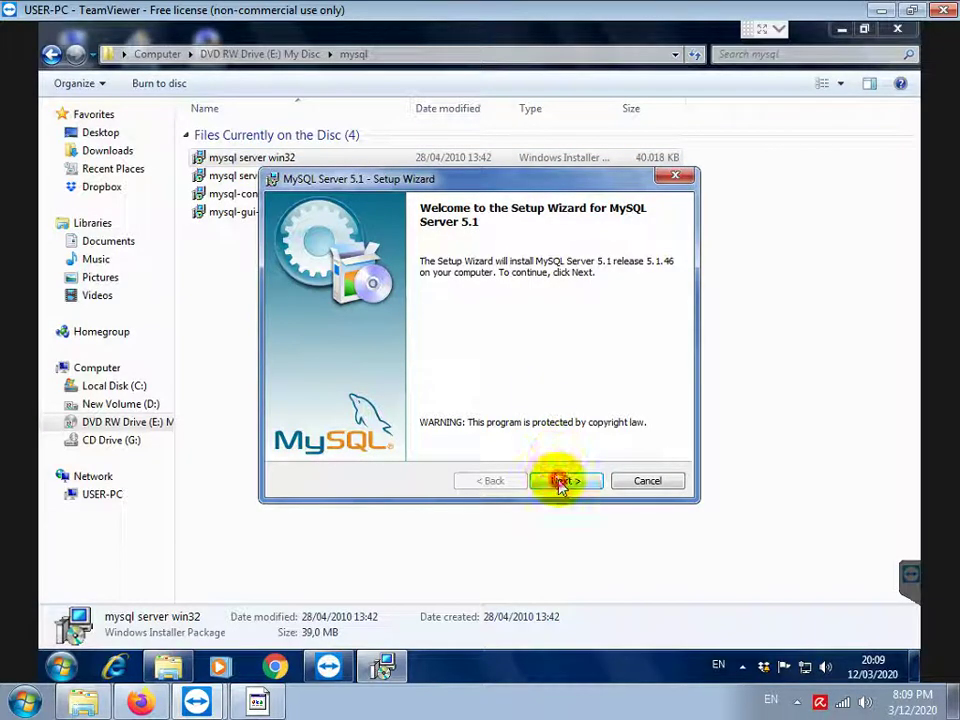
Install MySQL Server 5.1 with the default setup type, opting out of registration
left_click(561, 482)
left_click(561, 482)
left_click(561, 482)
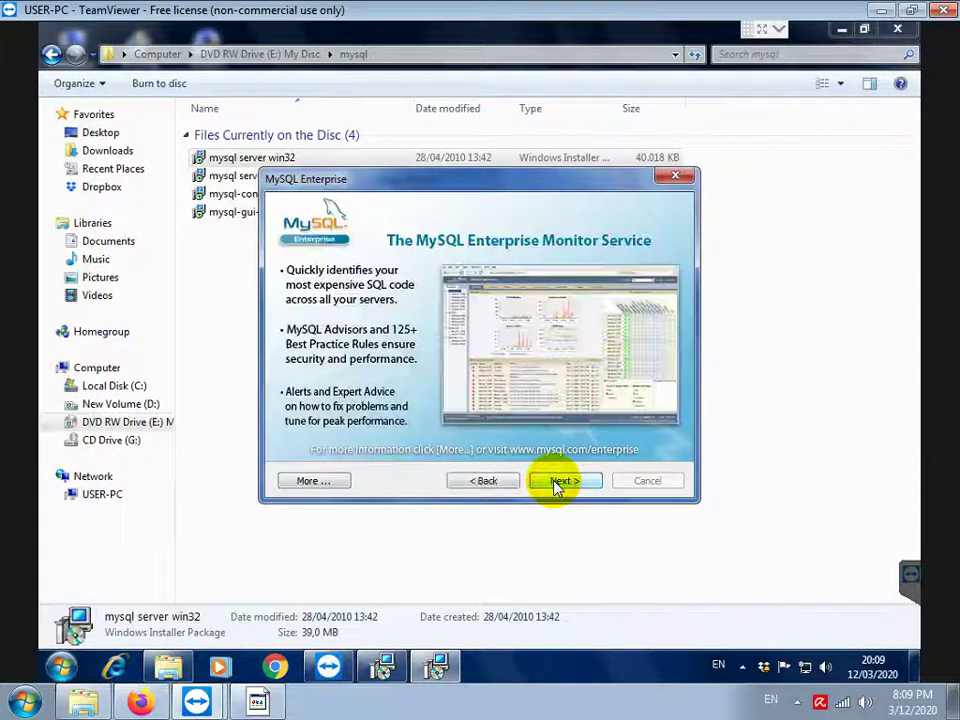
left_click(557, 482)
left_click(426, 369)
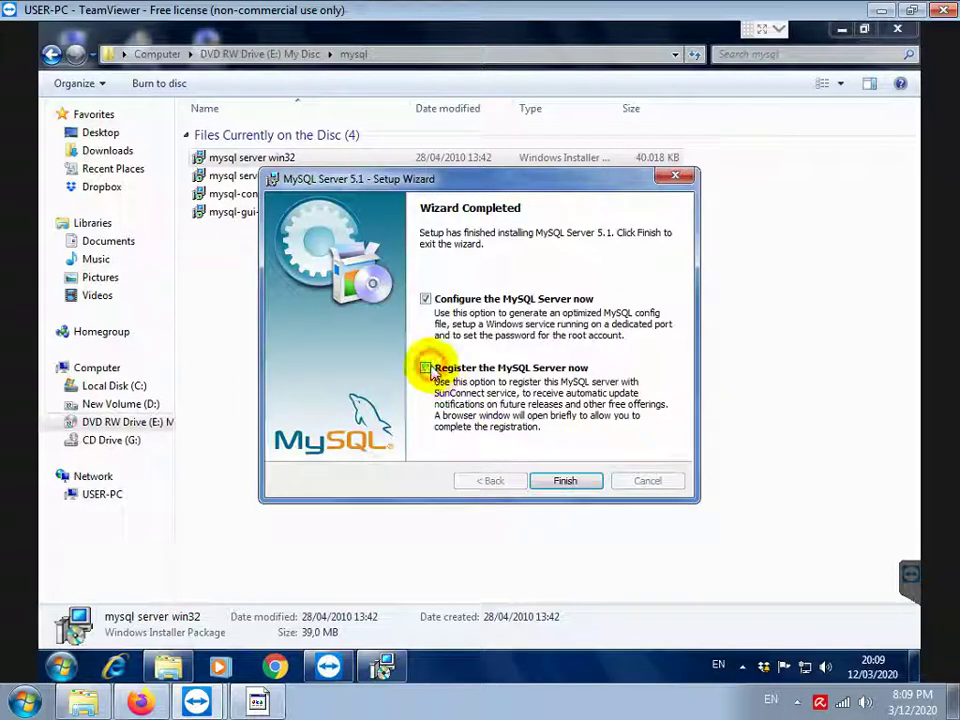
left_click(559, 482)
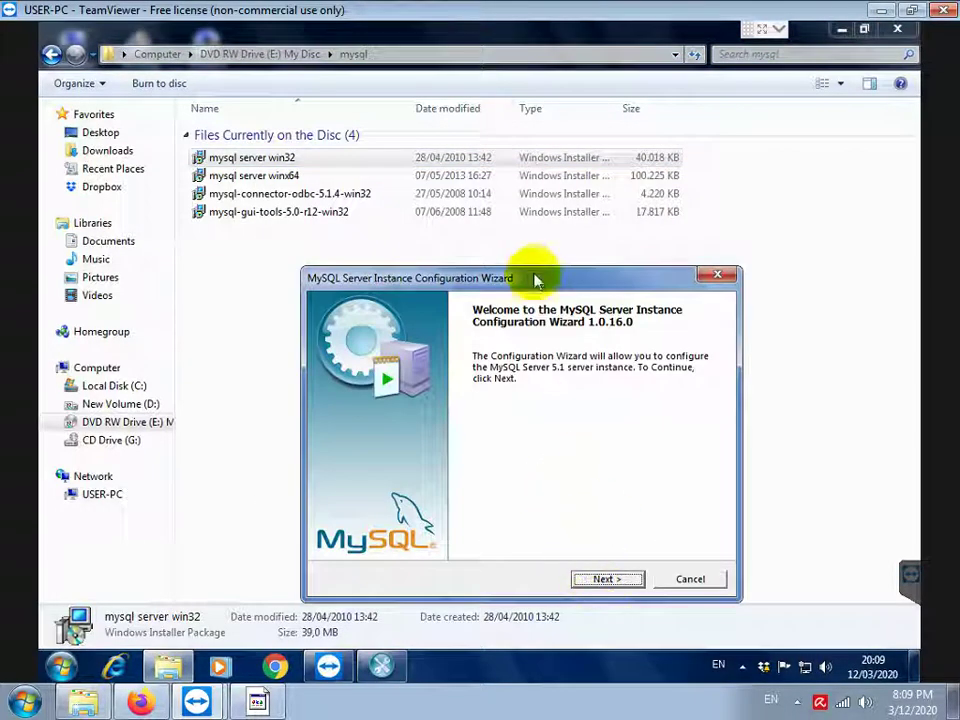
Accept the default configuration: Developer Machine, InnoDB tablespace on C:, default concurrent connections
left_click_drag(533, 280, 491, 138)
left_click(548, 434)
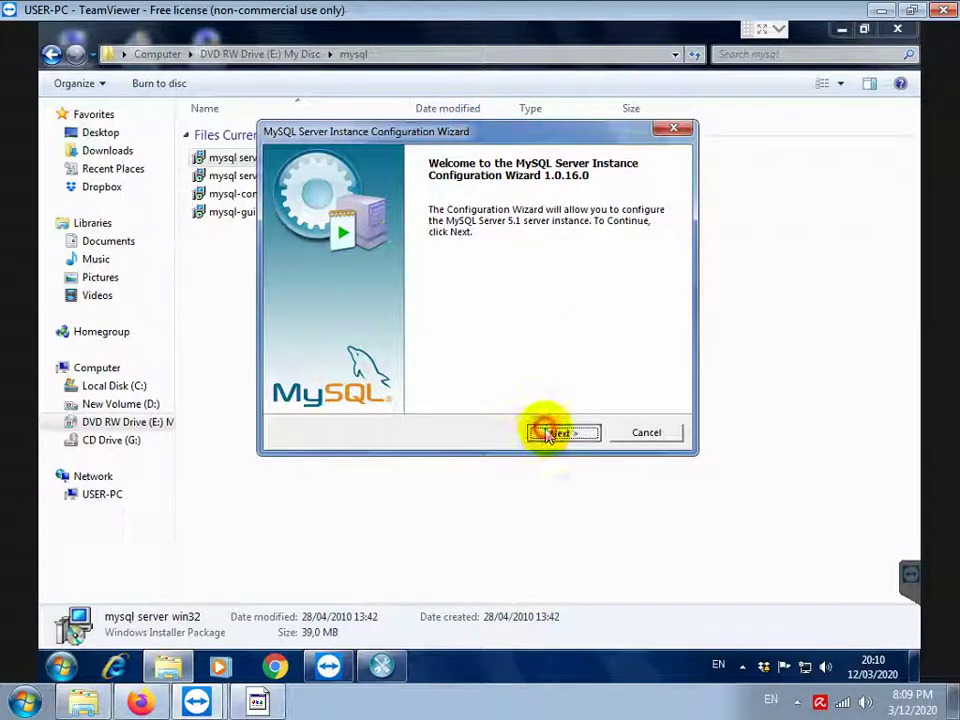
left_click(549, 433)
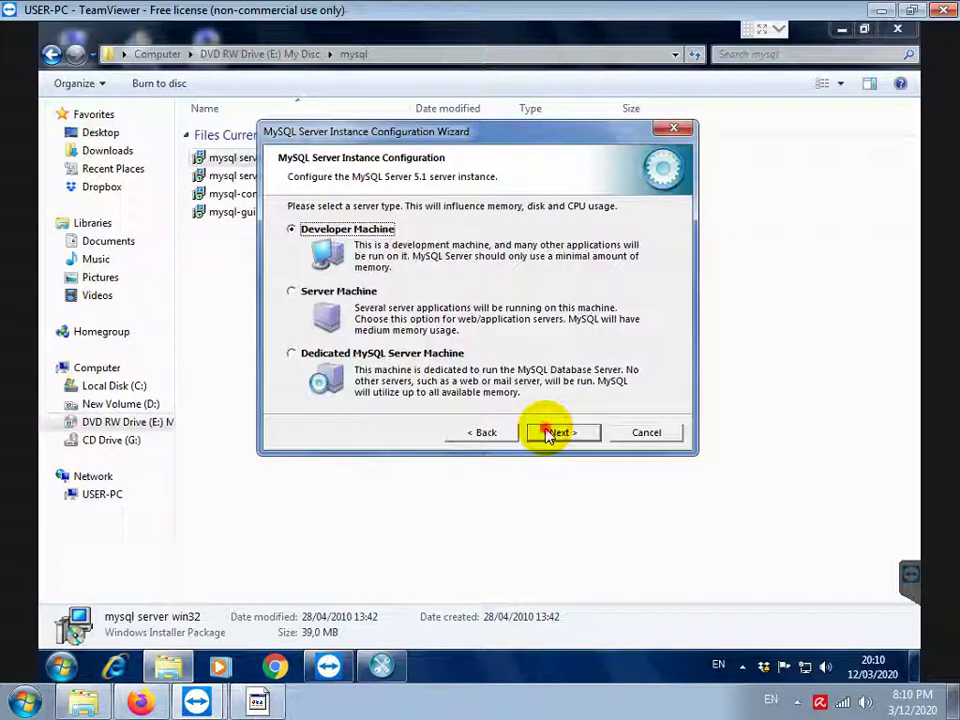
left_click(548, 434)
left_click(548, 434)
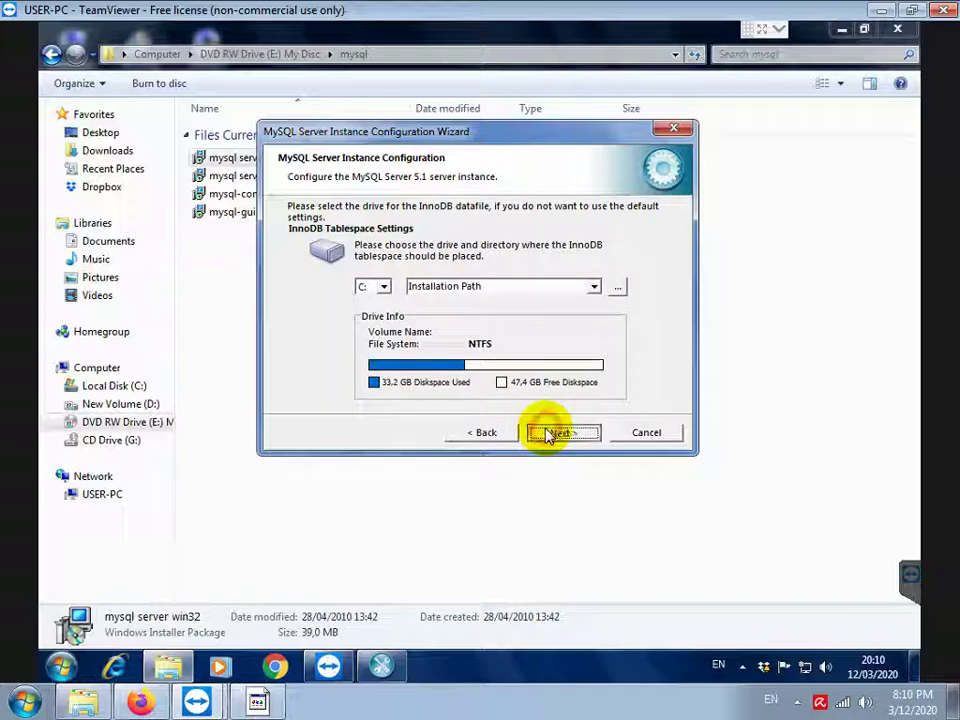
left_click(548, 434)
left_click(548, 434)
Add a firewall exception for port 3306, set the root password, and enable remote root access
left_click(497, 289)
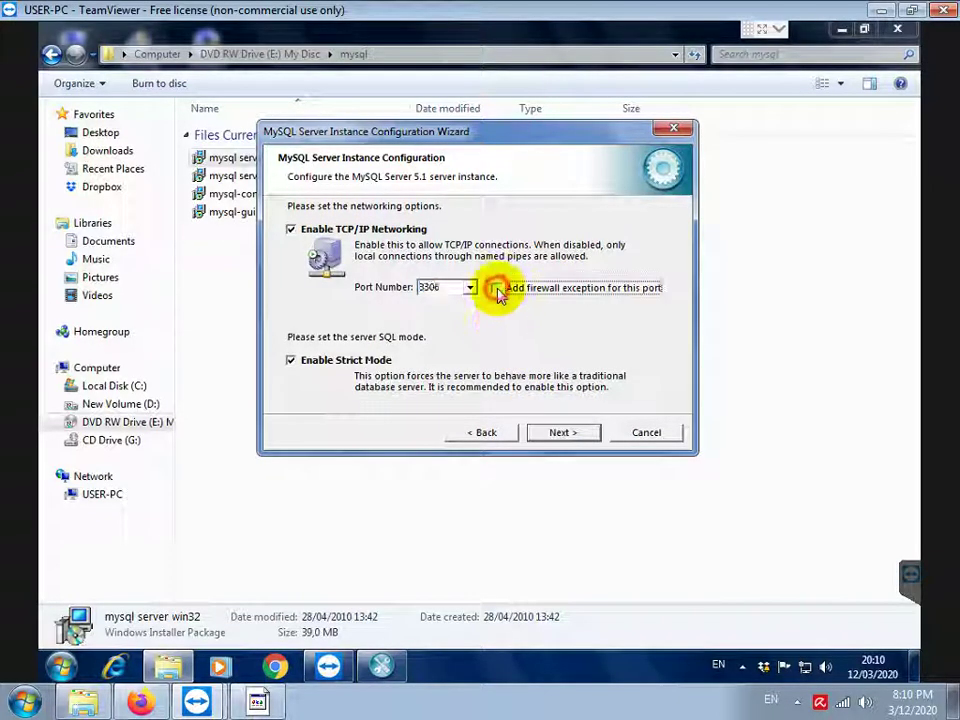
left_click(570, 435)
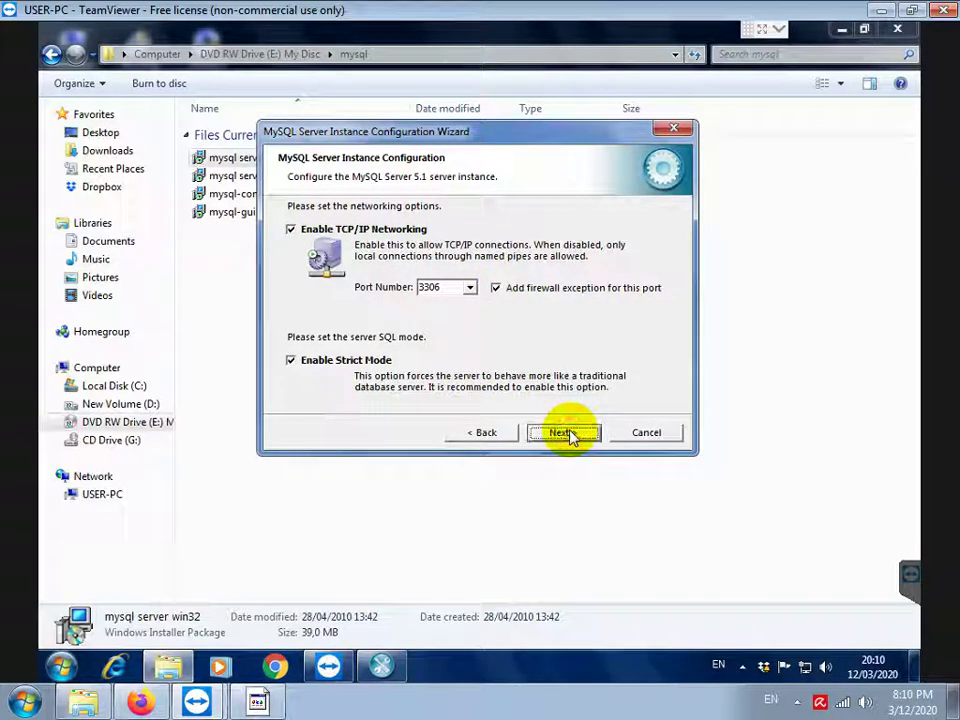
left_click(563, 433)
left_click(566, 435)
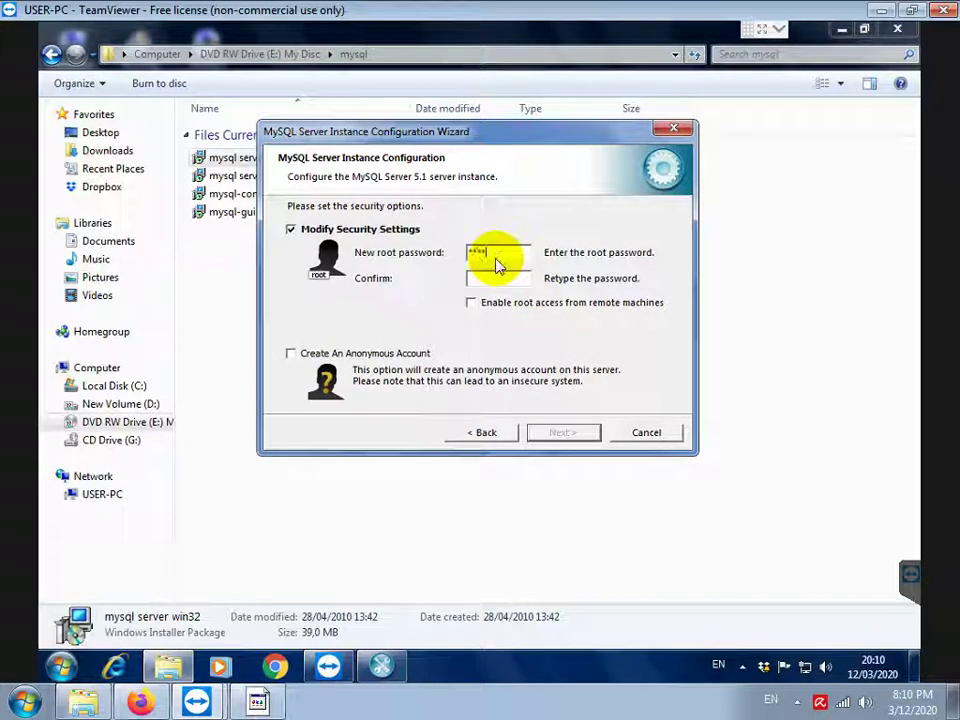
type("****")
left_click(471, 302)
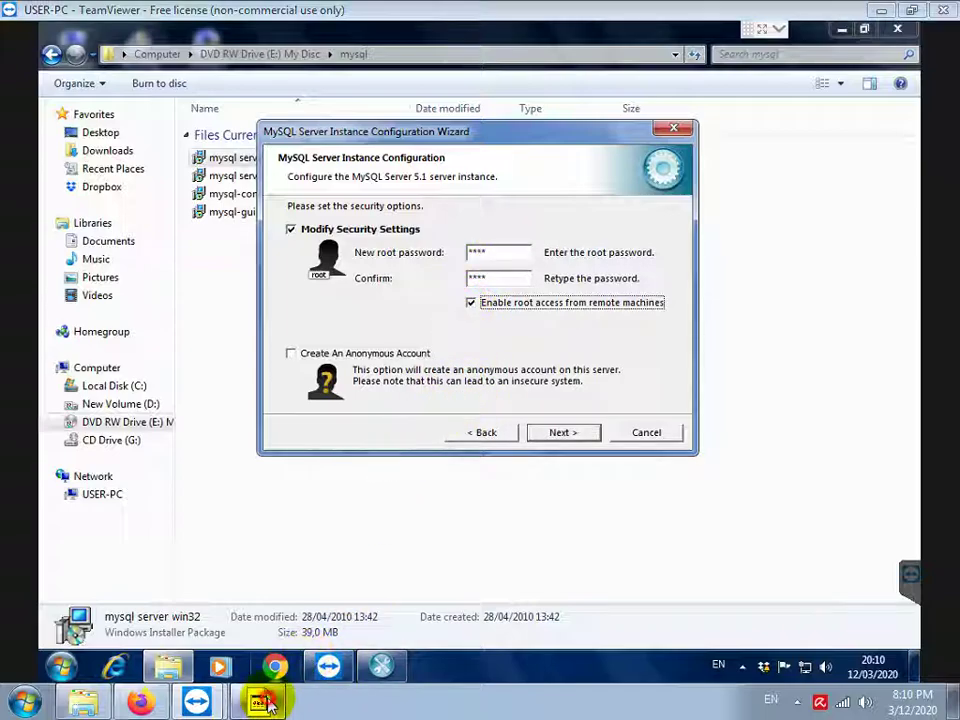
left_click(260, 702)
Note how to fill both root password fields and 'PASTIKAN JUGA OPSI ENABLE ROOT ACCESS DICENTANG'
type("KOLOM BEW ROOT PASSWO")
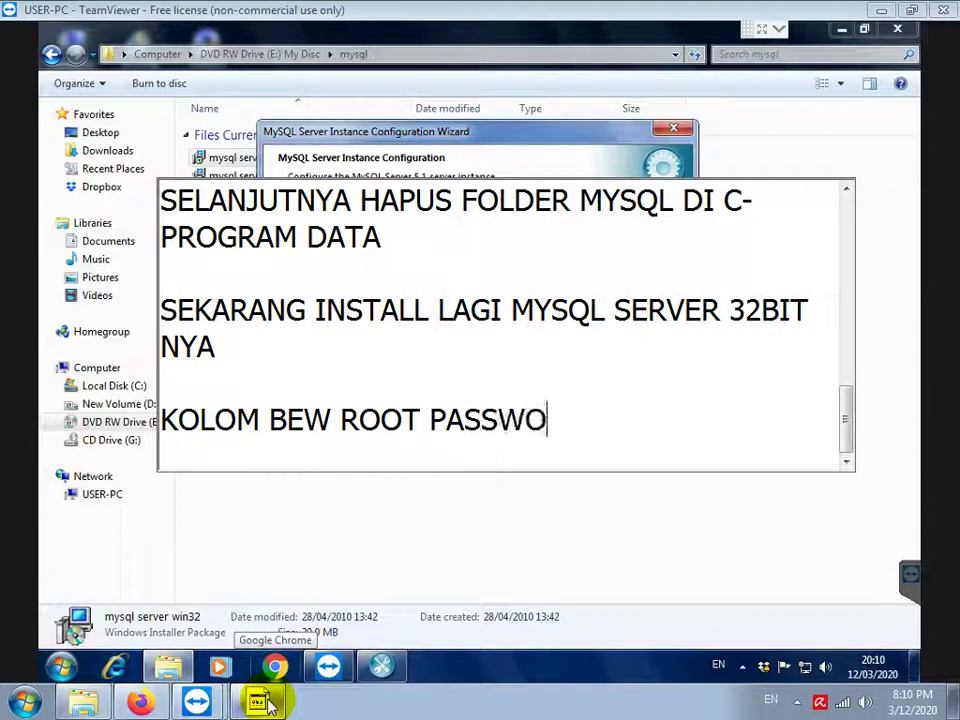
type("RD DAN CONFIRM DI")
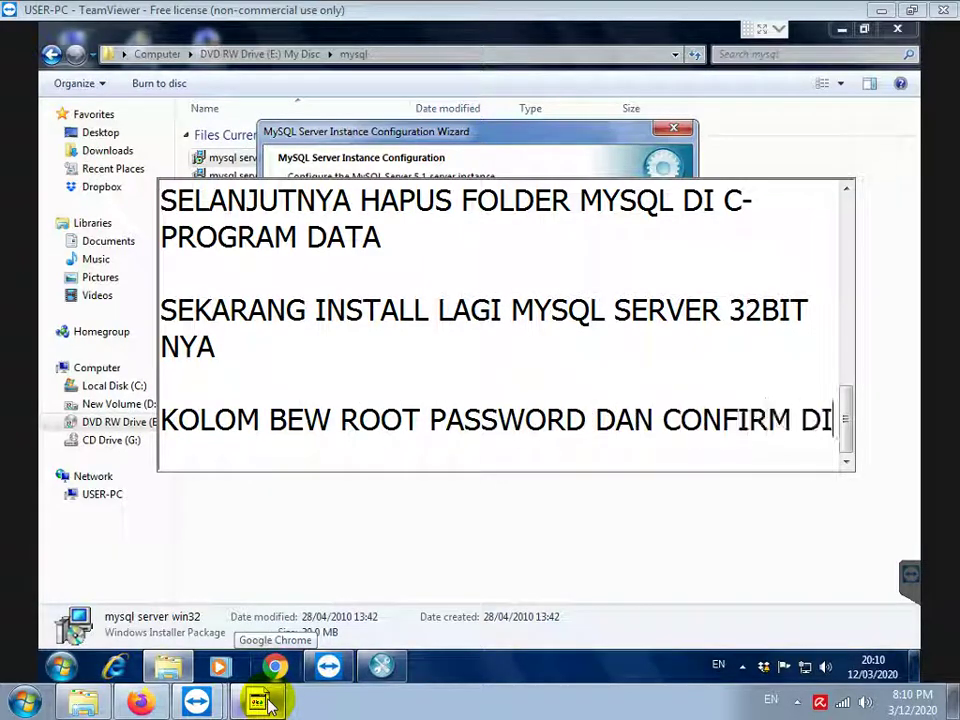
type("ISI DENGAN ROOT SEMUA KECIL SEMUA")
key("Return")
key("Return")
type("PASTI")
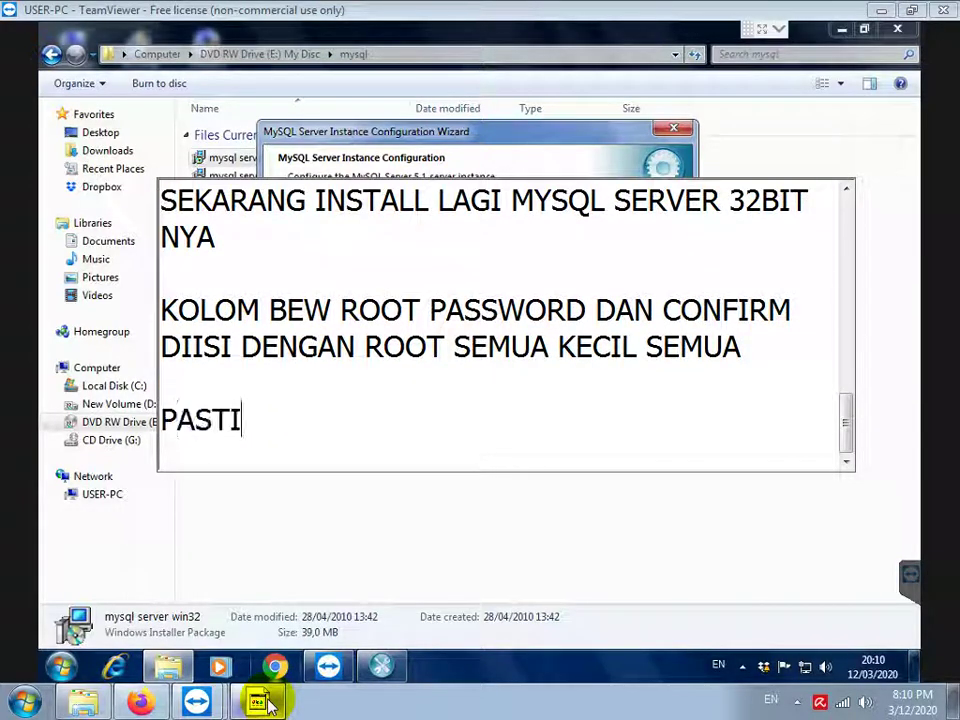
type("KAN JUHA")
key("BackSpace")
key("BackSpace")
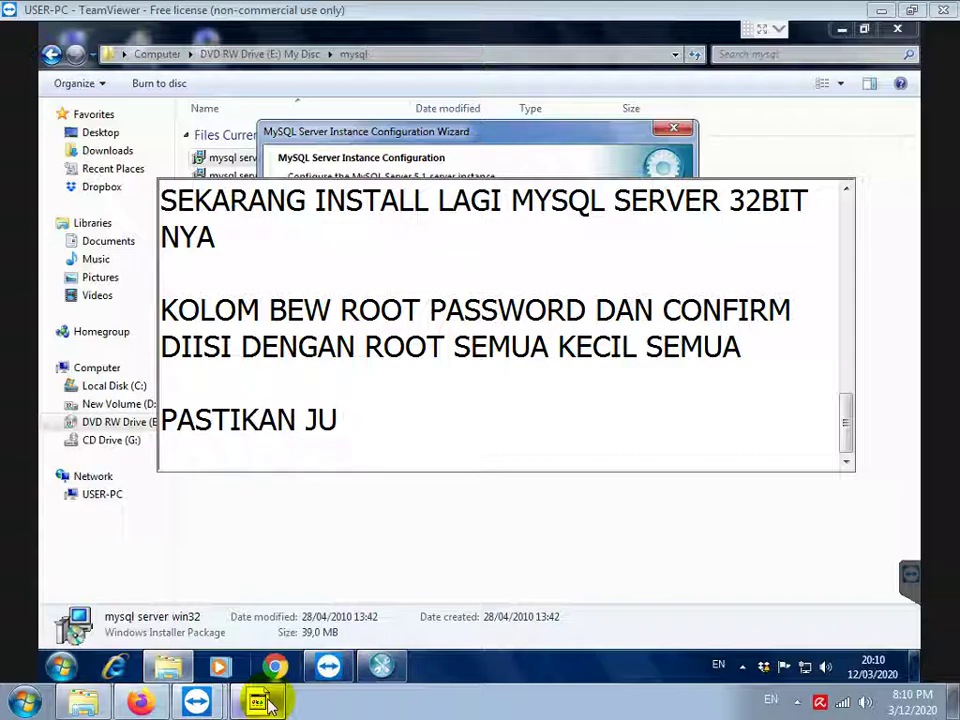
type("GA OPSI ")
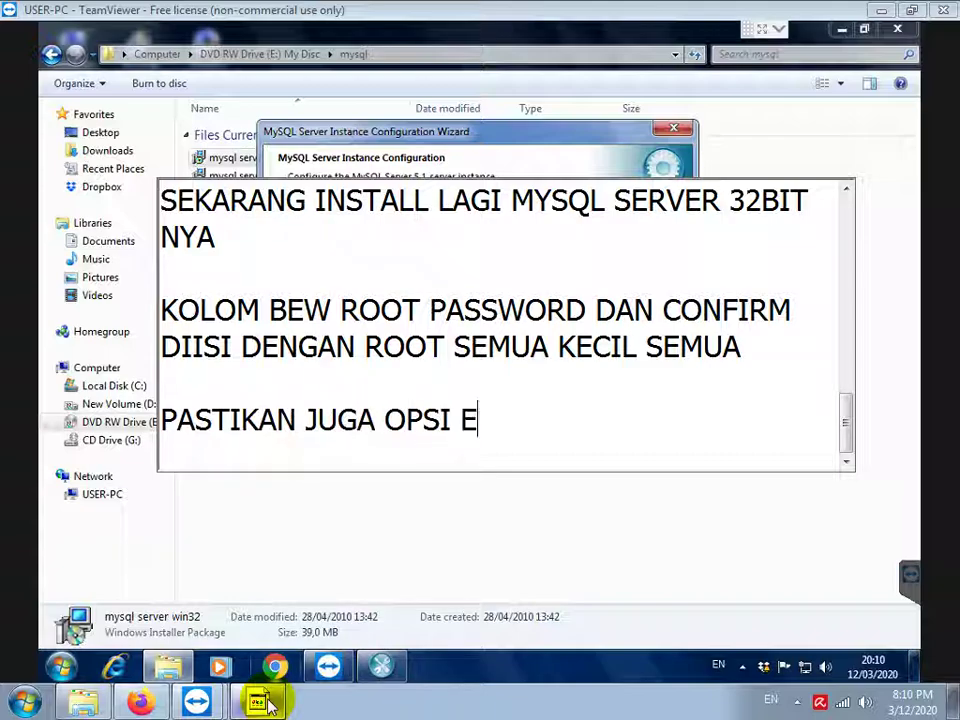
type("ENABLE ROOT ACCESS DICENTANG")
key("Return")
key("Return")
key("Return")
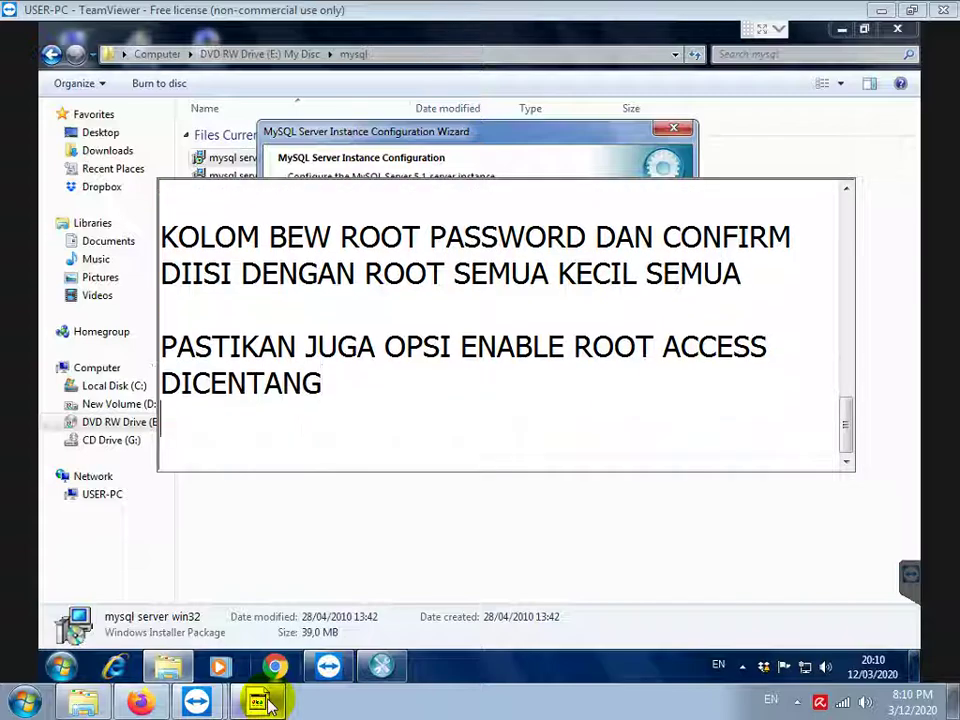
left_click(540, 136)
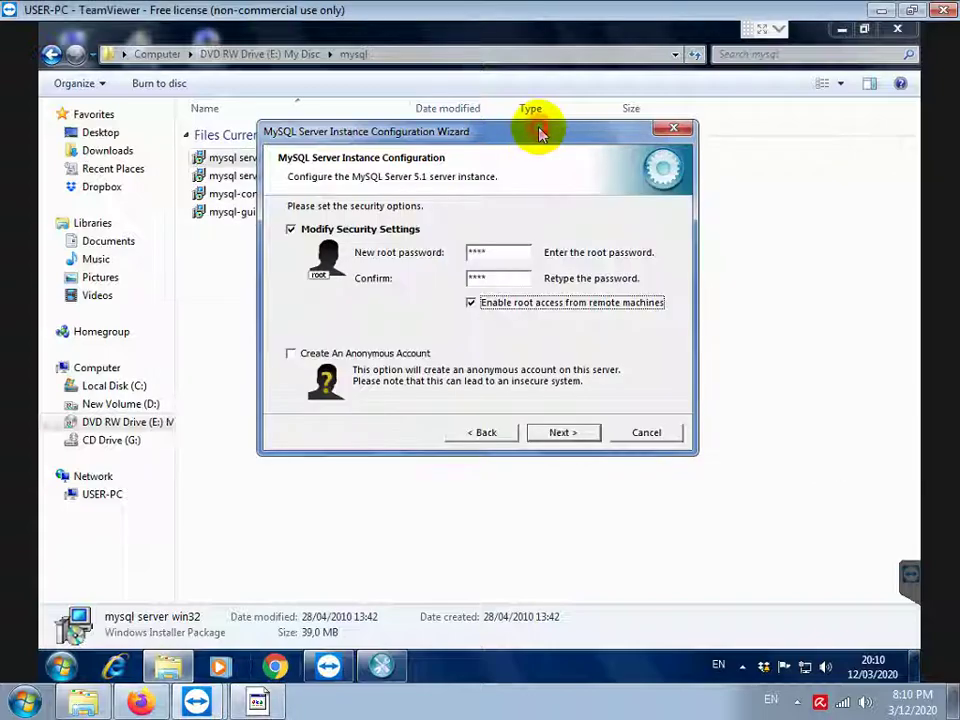
Execute the instance configuration and note 'BERIKUTNYA INSTALL CONNECTOR ODBC DAN GUI TOOLS NYA'
left_click(548, 432)
left_click(548, 434)
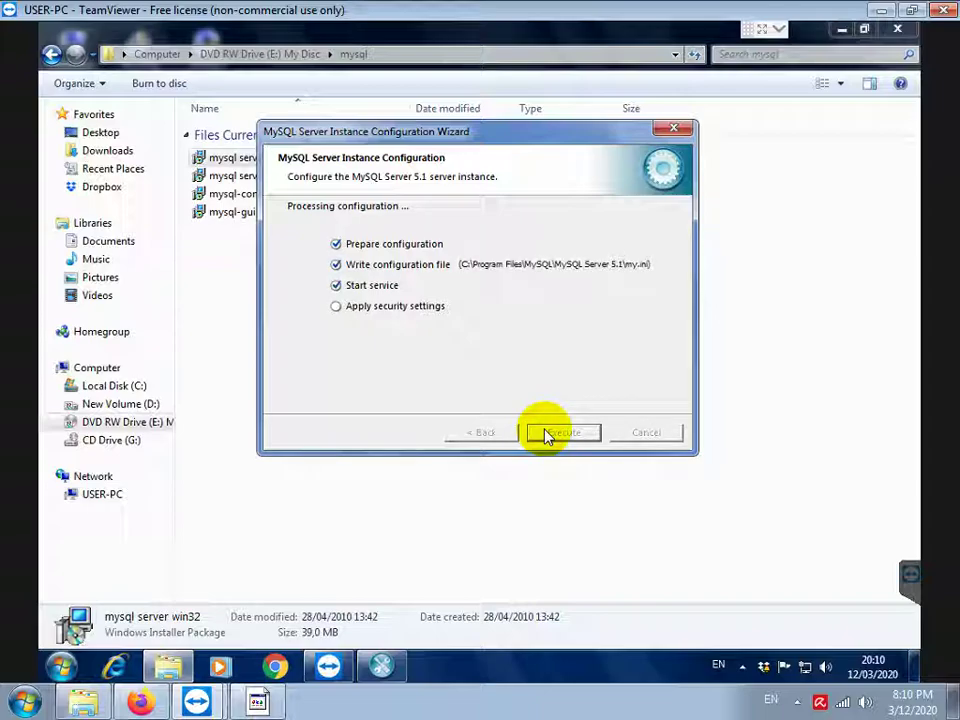
left_click(258, 703)
type("BE")
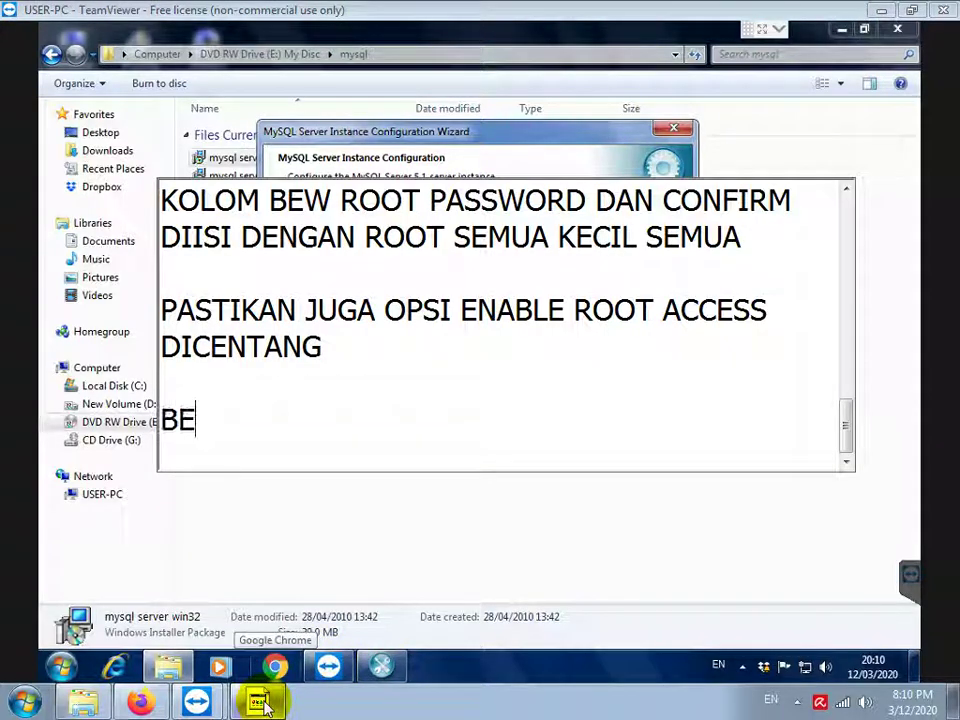
type("RIKUTNYA INSTALL CONNECTOR ")
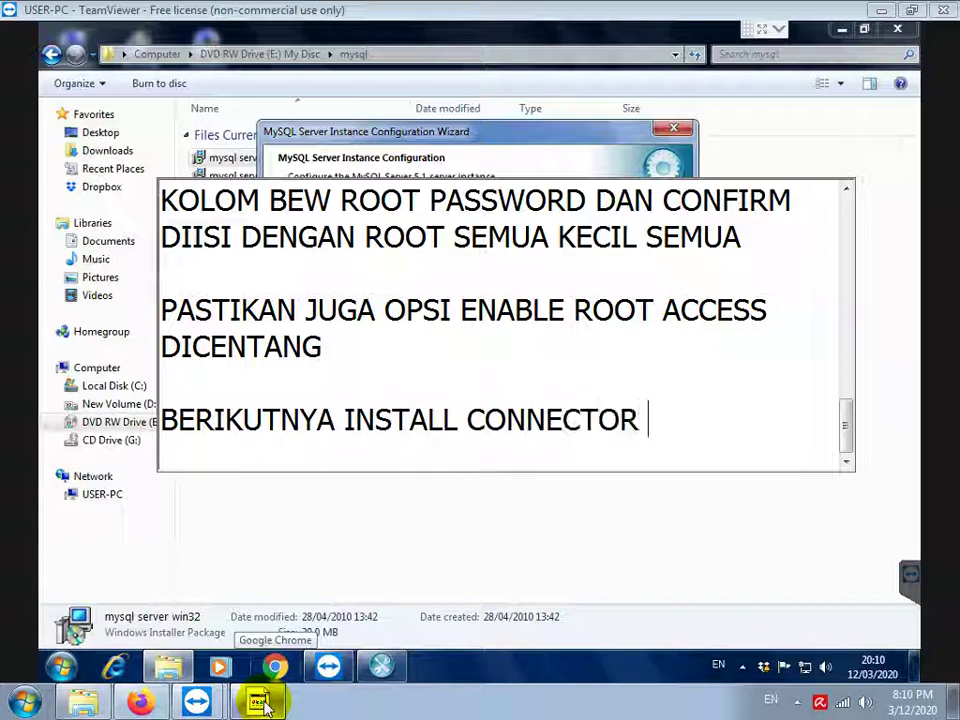
type("ODBC DAN GUI TOOLS")
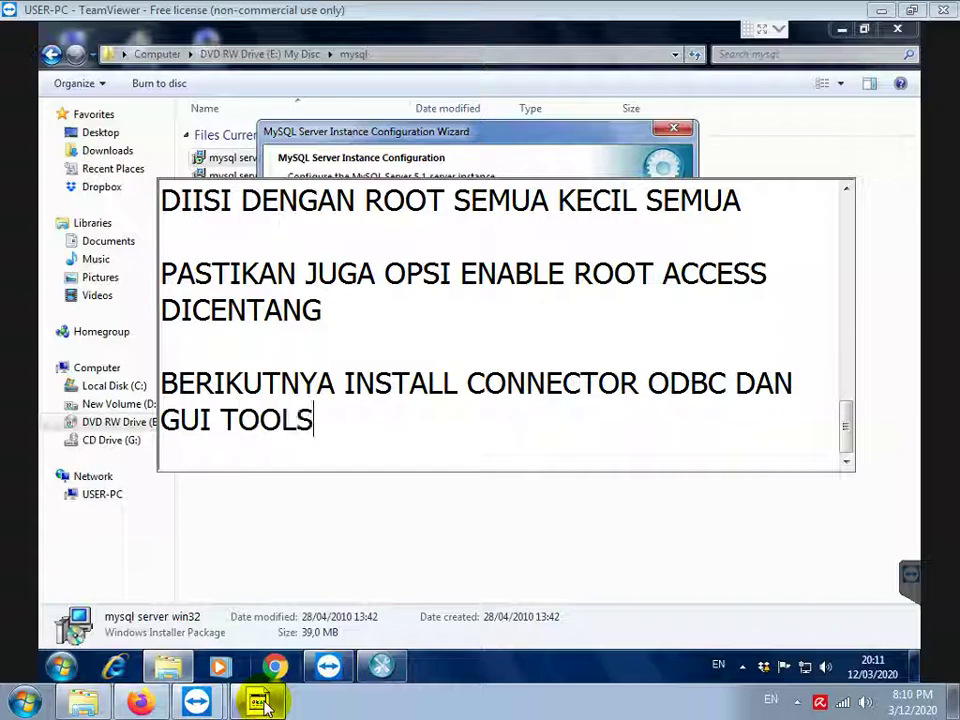
type(" NYA")
key("Return")
key("Return")
key("Return")
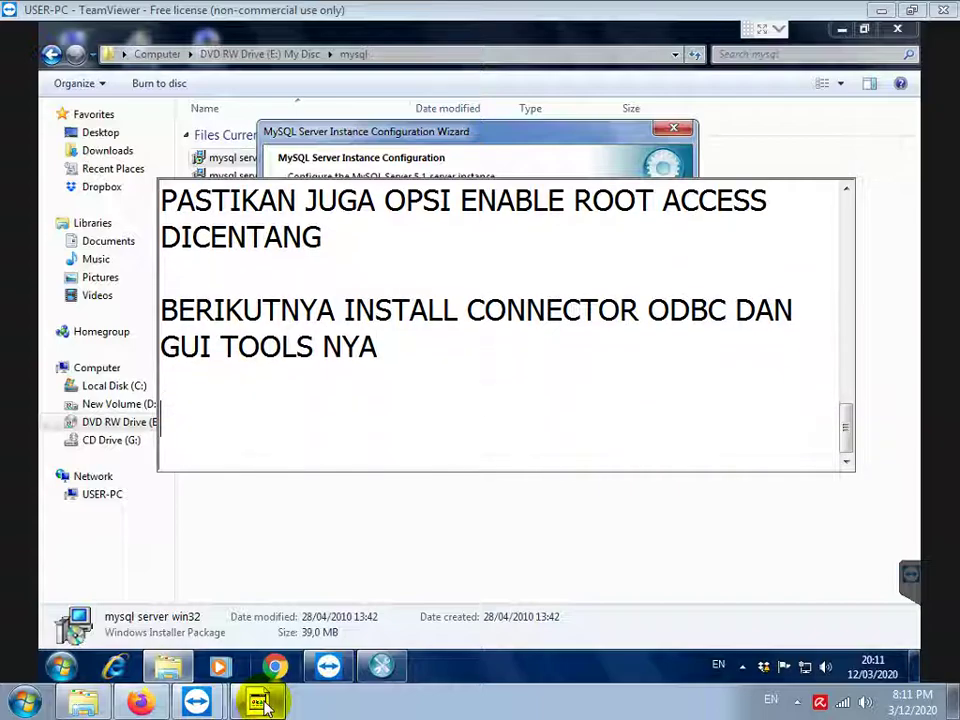
left_click(540, 150)
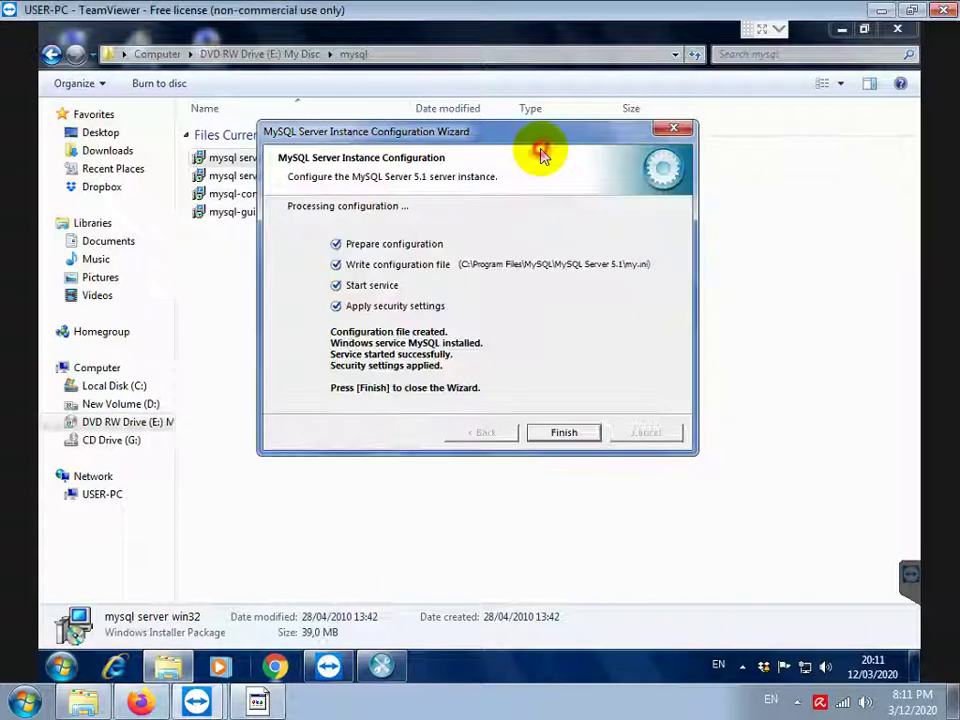
Install mysql-connector-odbc-5.1.4-win32 with the Typical setup type
left_click(563, 431)
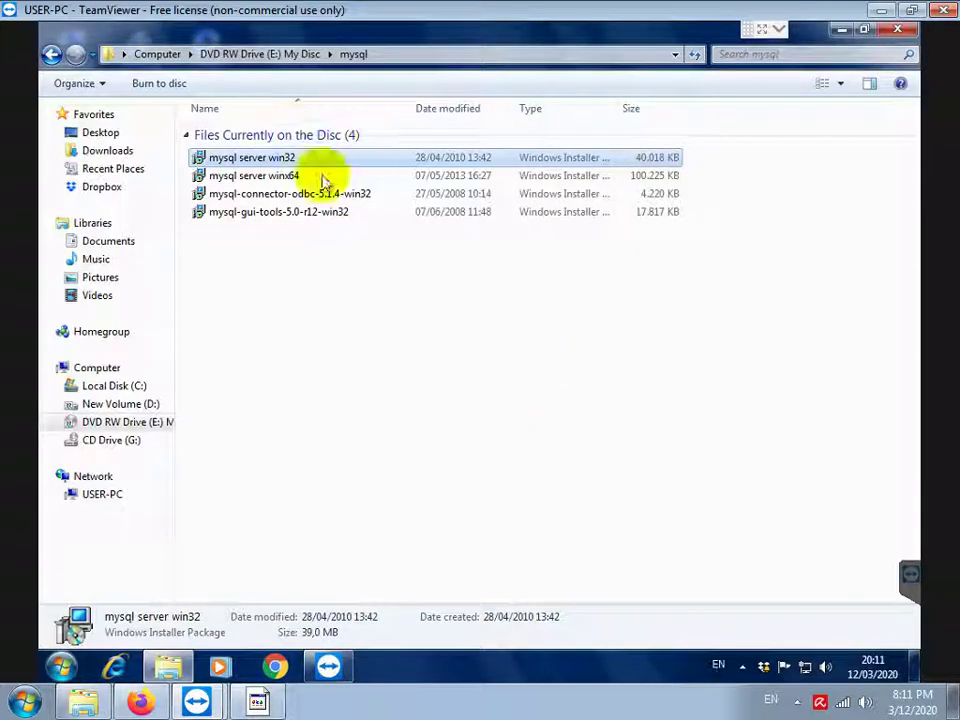
left_click(286, 196)
double_click(287, 197)
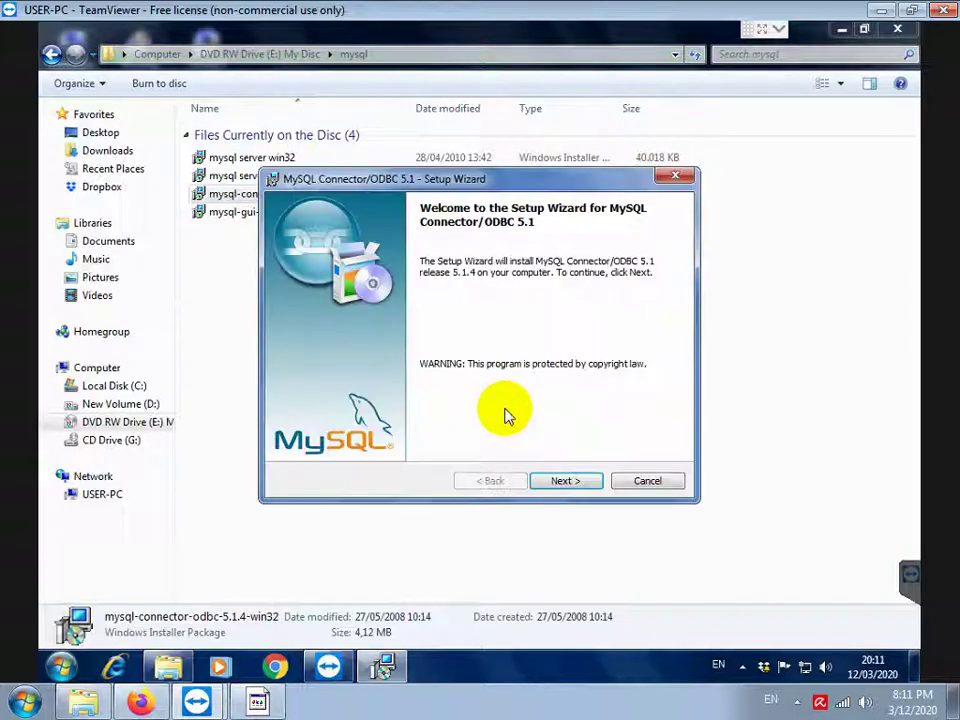
left_click(545, 481)
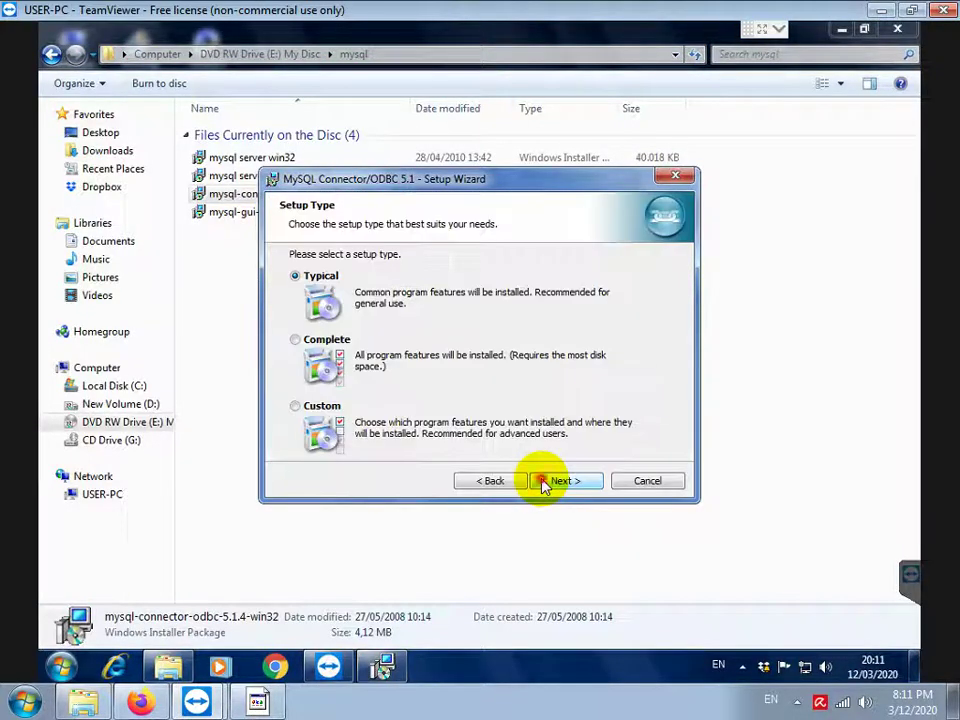
left_click(545, 481)
left_click(545, 481)
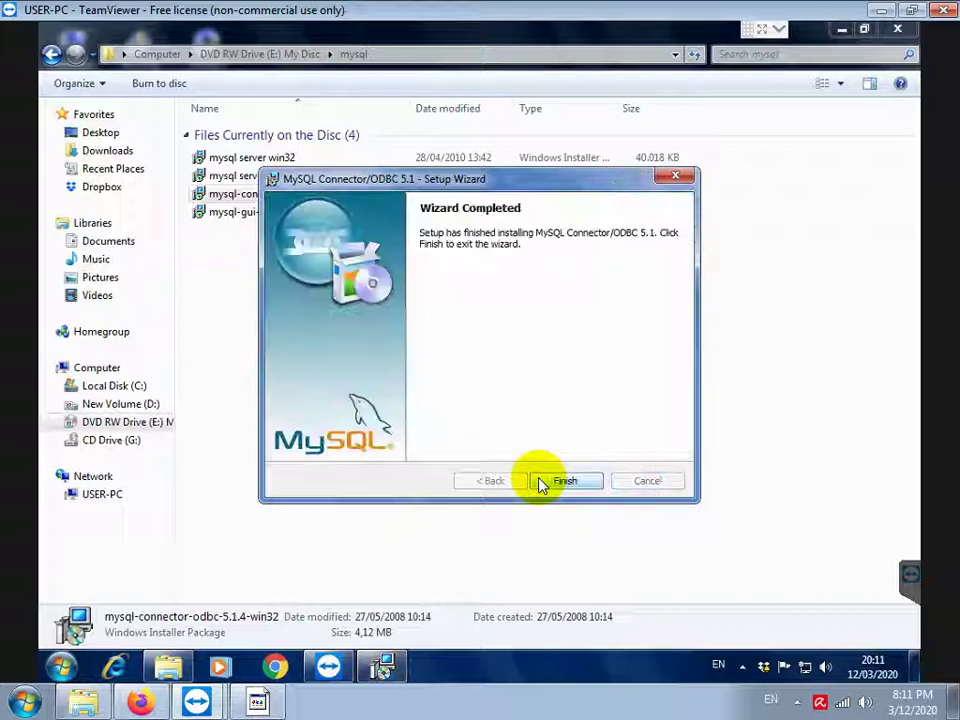
left_click(550, 481)
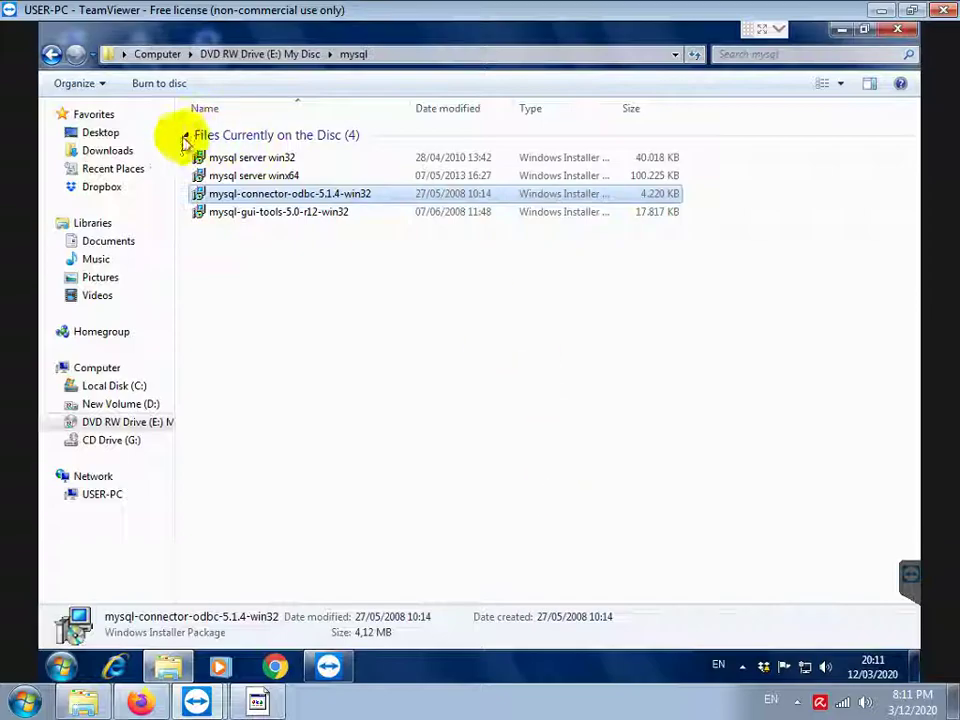
Install mysql-gui-tools-5.0-r12-win32 with the license accepted and the default destination
double_click(236, 213)
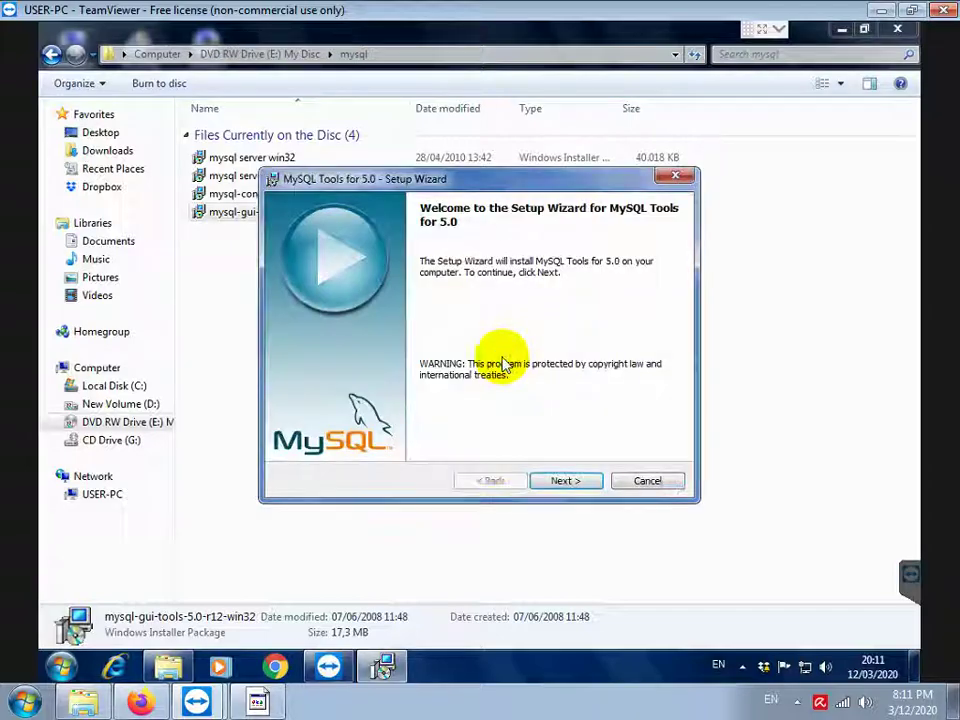
left_click(566, 481)
left_click(450, 420)
left_click(566, 481)
left_click(566, 481)
left_click(566, 481)
left_click(566, 481)
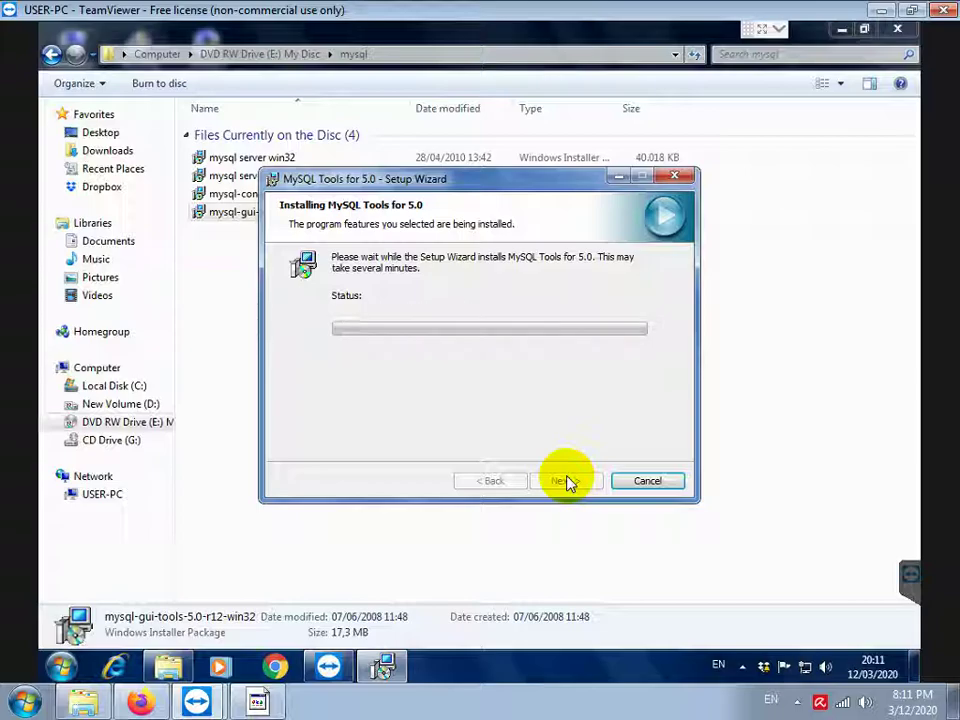
left_click(564, 481)
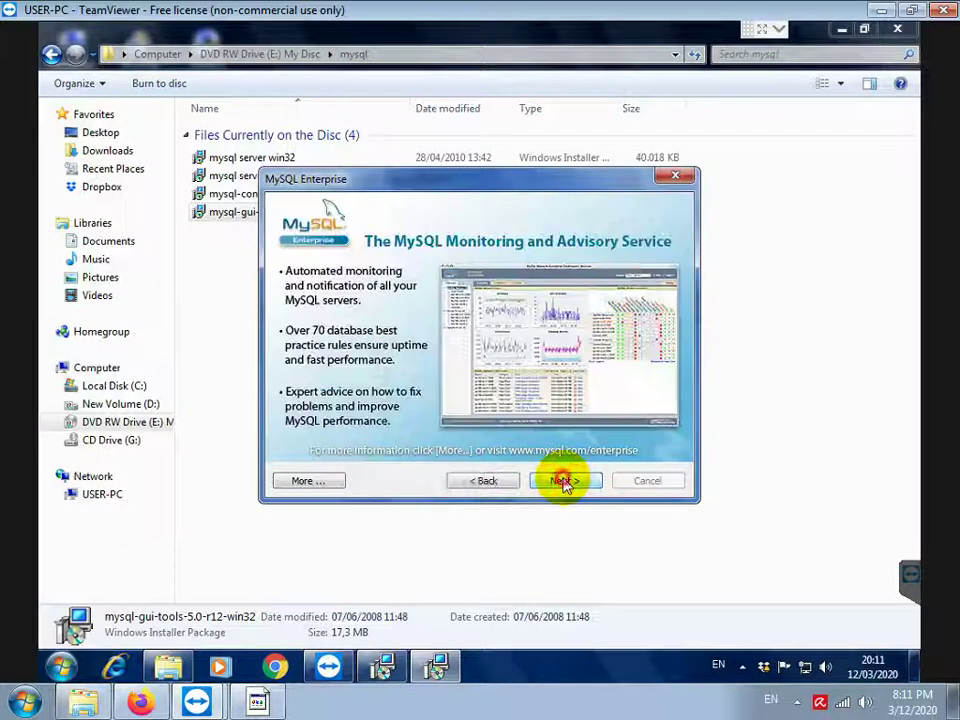
left_click(564, 481)
left_click(564, 481)
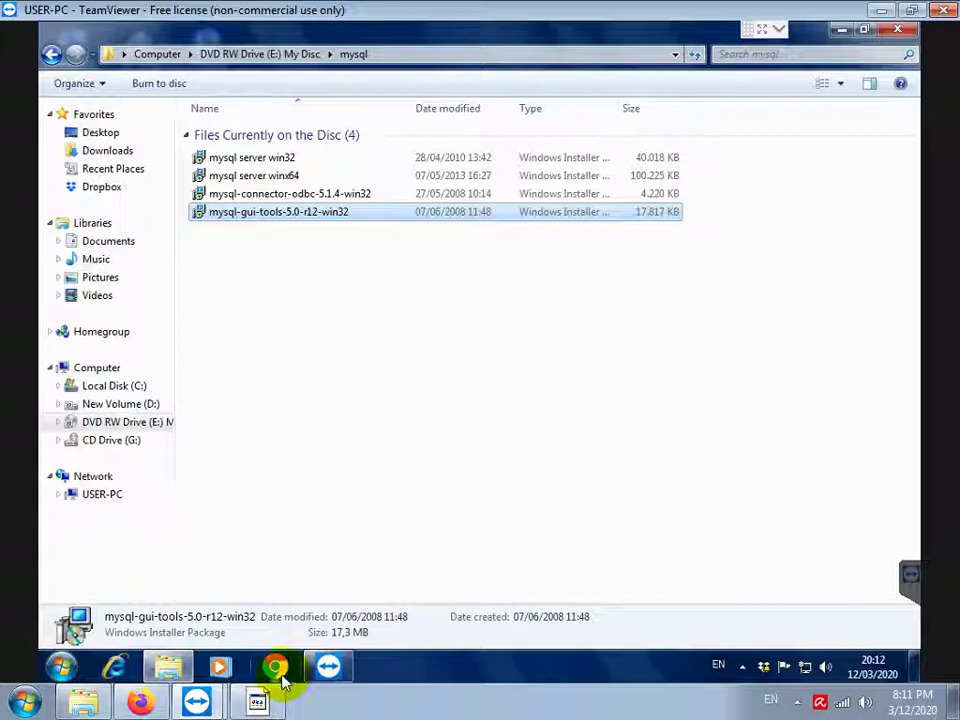
Add the line 'INSTALL SETUP PABRIK' to the notes
left_click(281, 55)
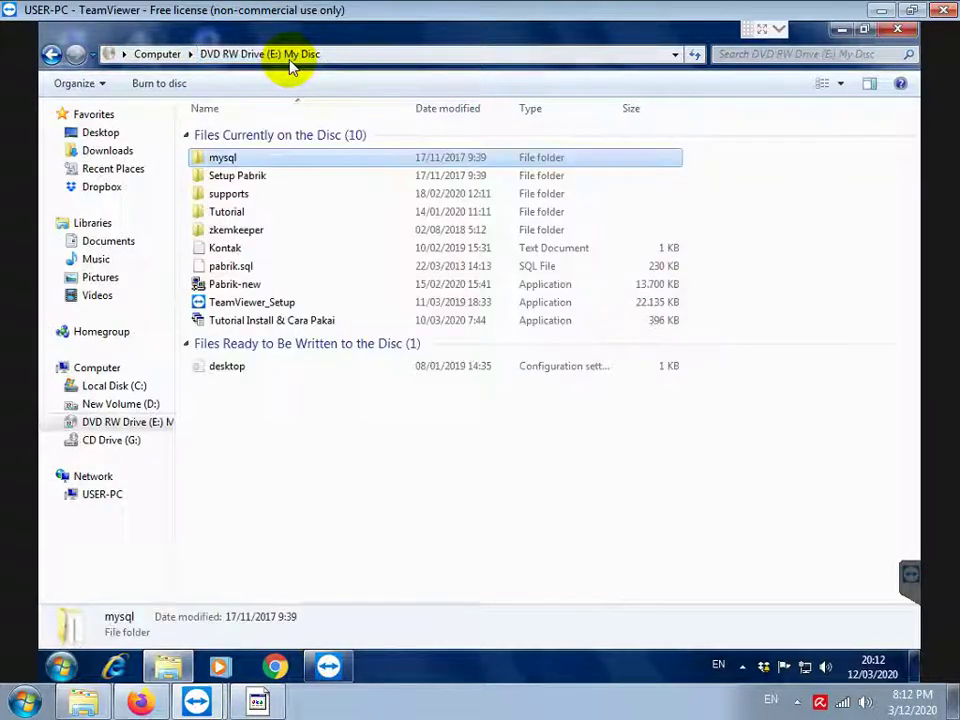
left_click(258, 702)
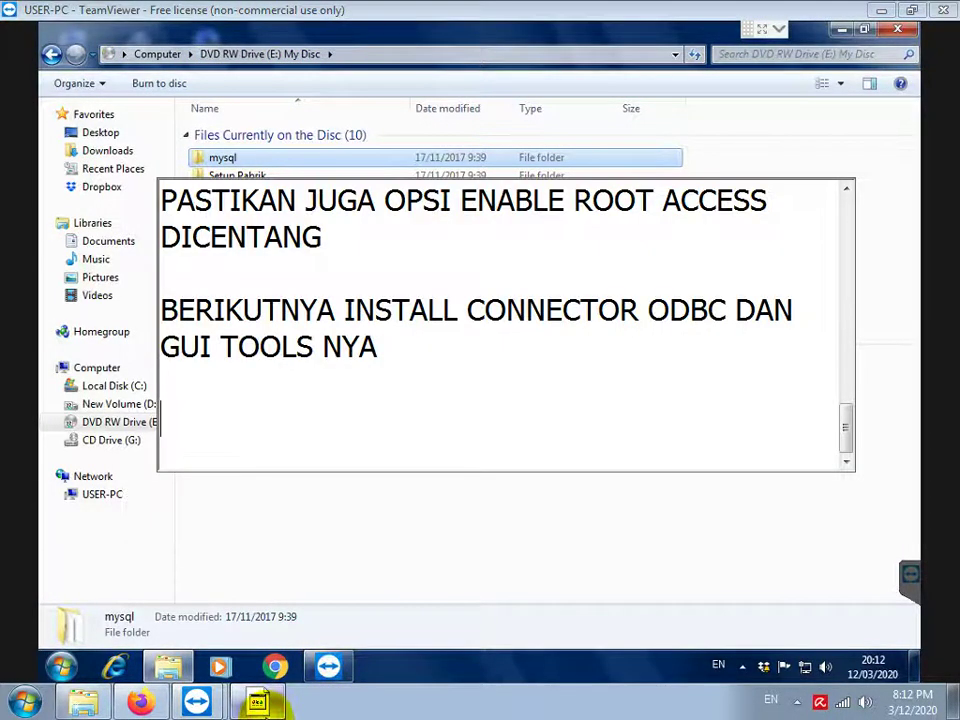
type("INSTALL SET")
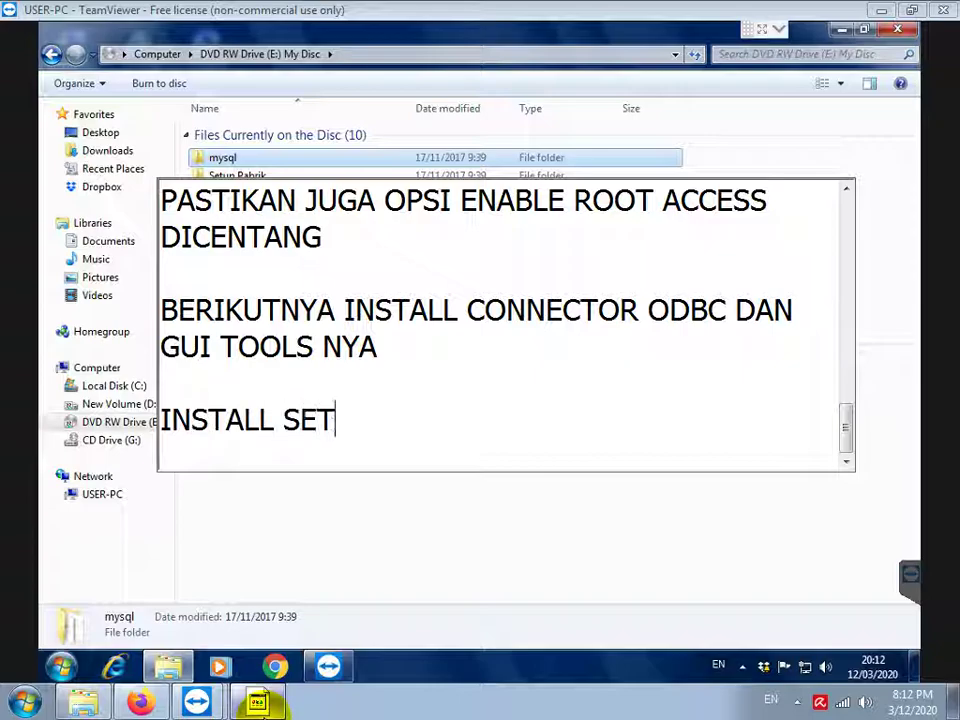
type("UP PABRIK")
key("Return")
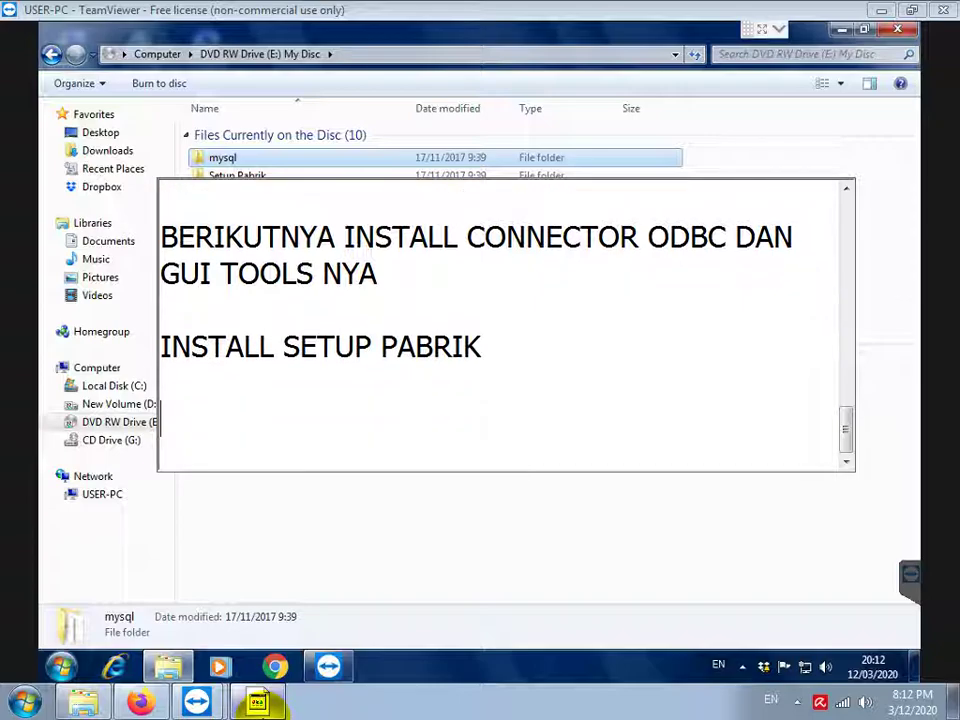
Run setup.exe from the disc's Setup Pabrik folder as administrator
left_click(265, 177)
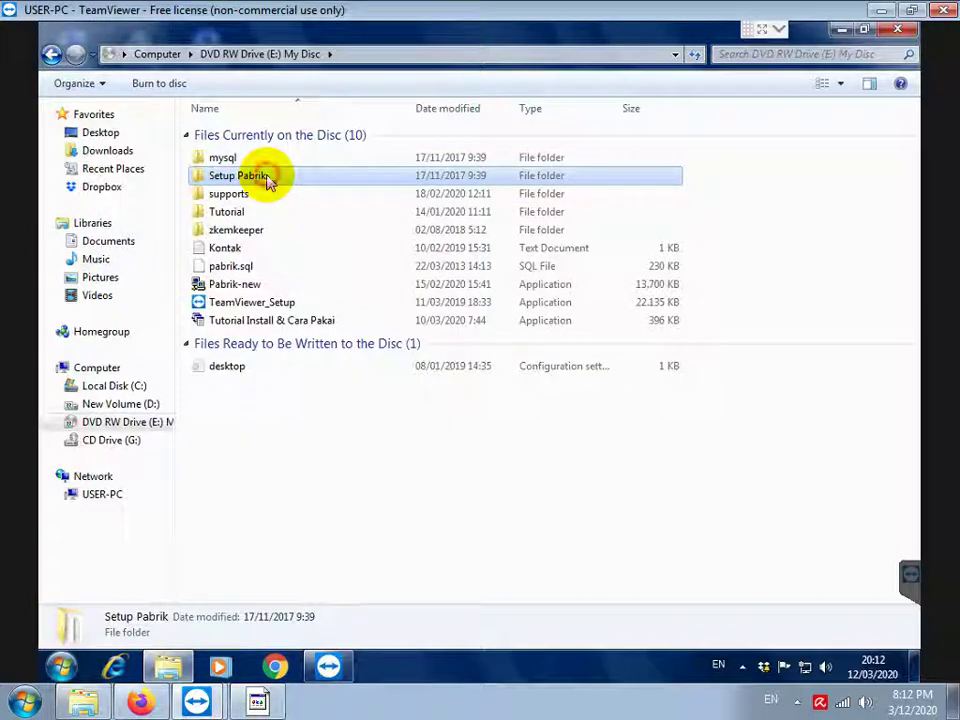
double_click(265, 177)
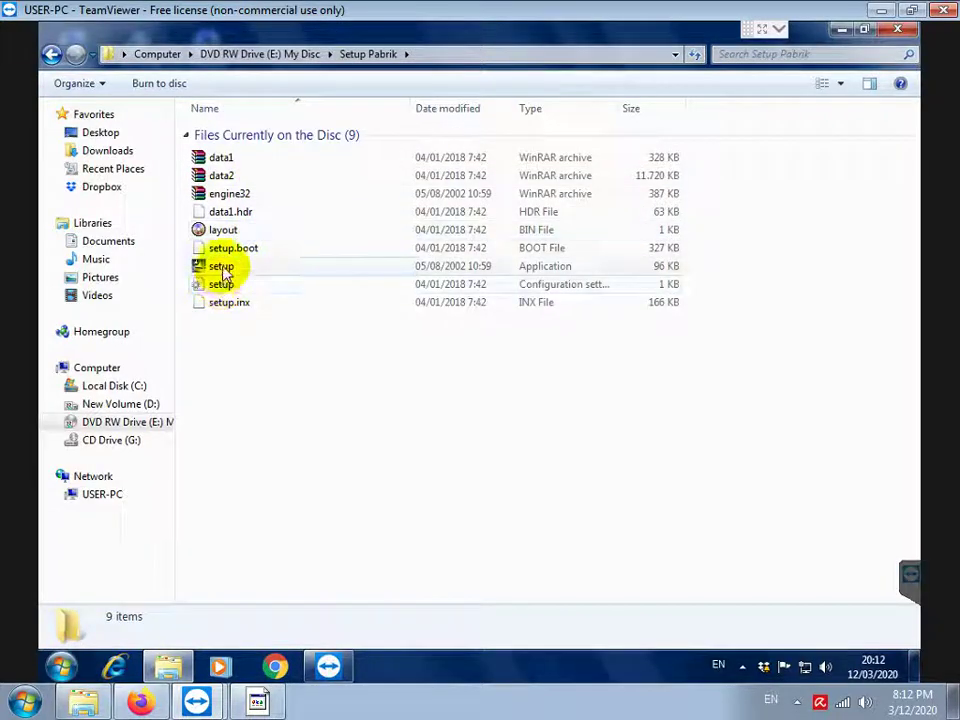
right_click(222, 266)
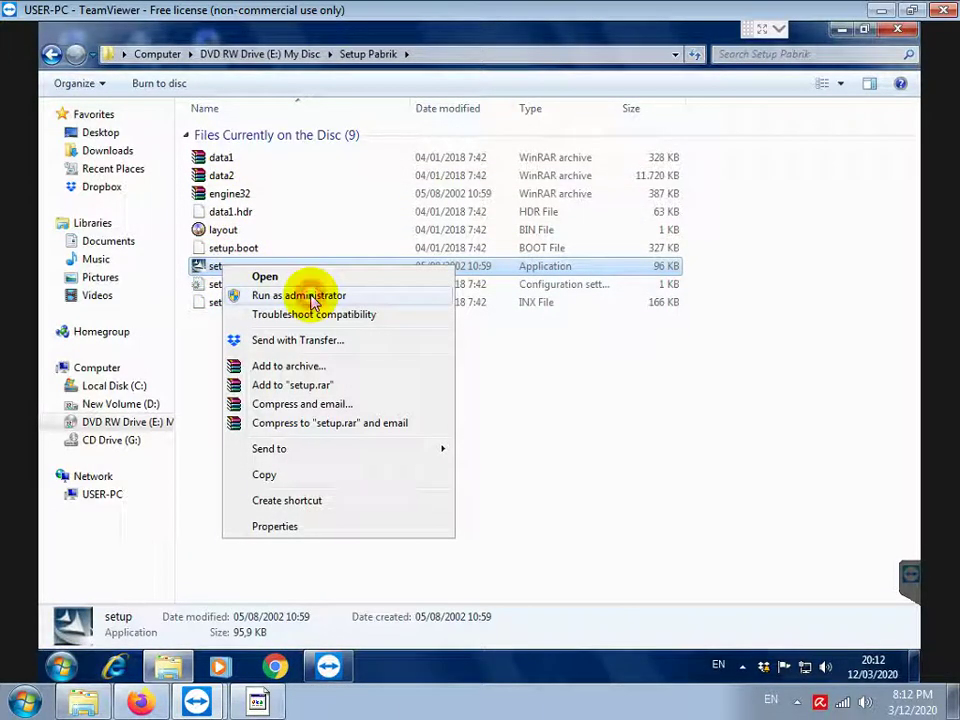
left_click(312, 296)
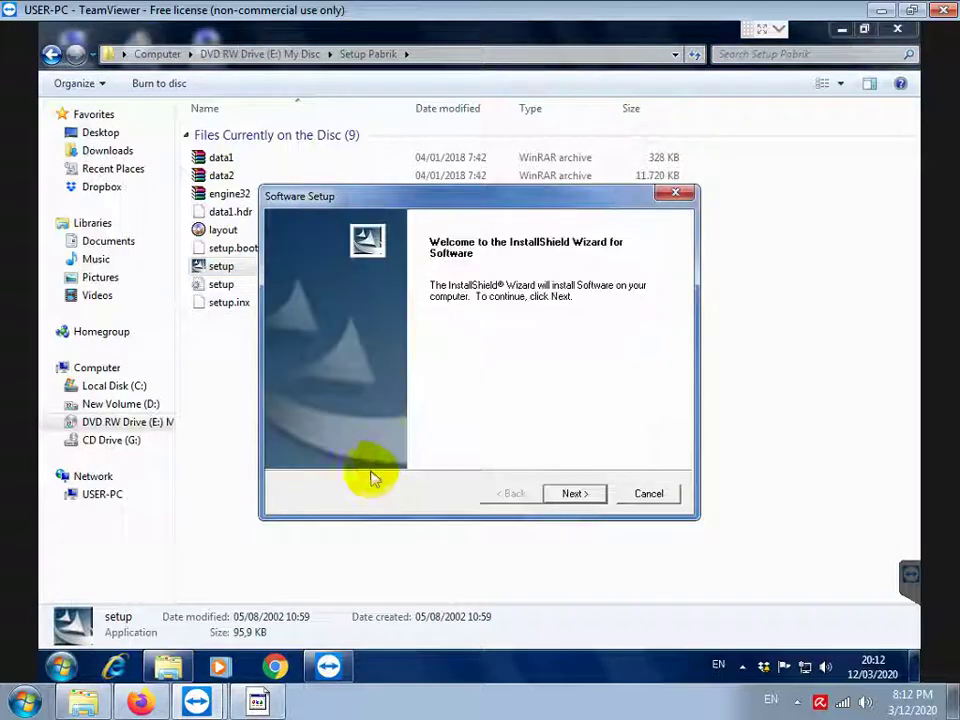
Install Pabrik with the Complete setup type after accepting the license terms
left_click(574, 493)
left_click(456, 432)
left_click(569, 494)
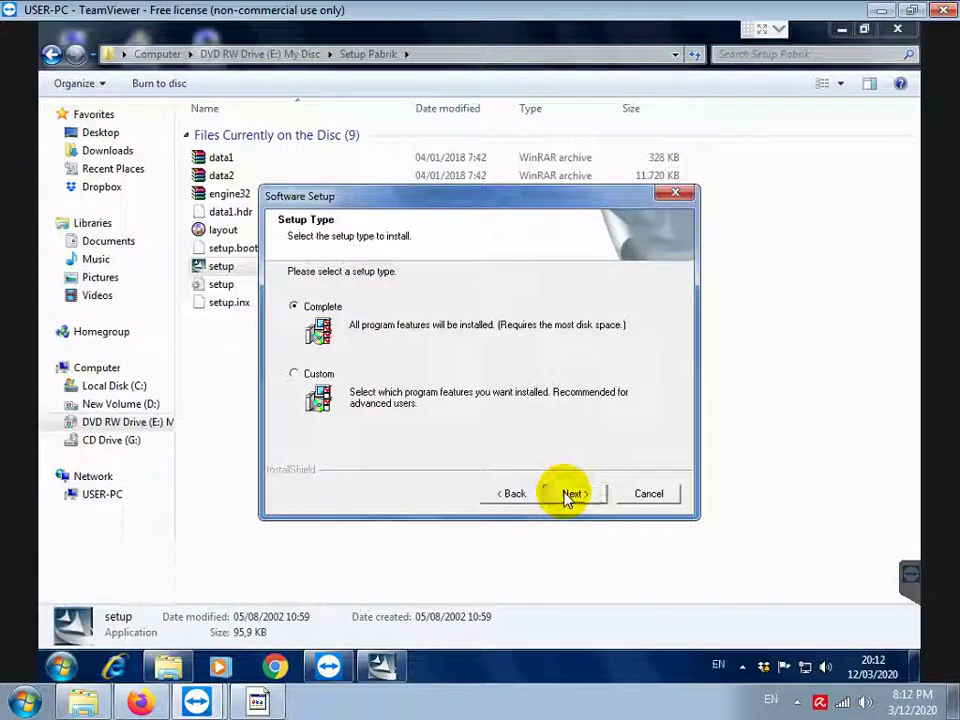
left_click(569, 494)
left_click(566, 493)
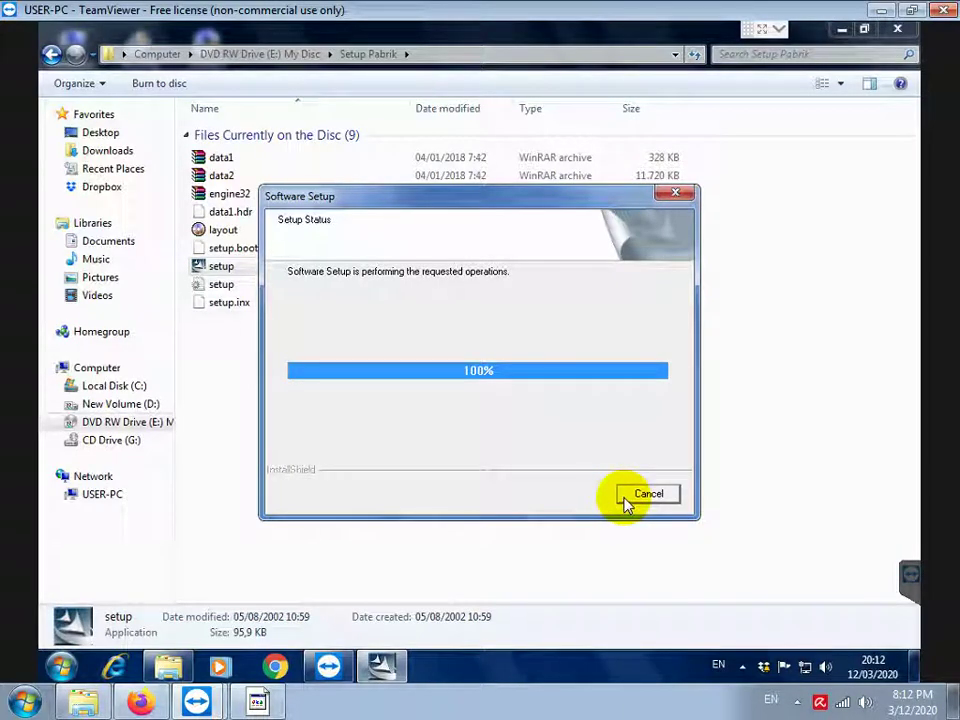
left_click(578, 493)
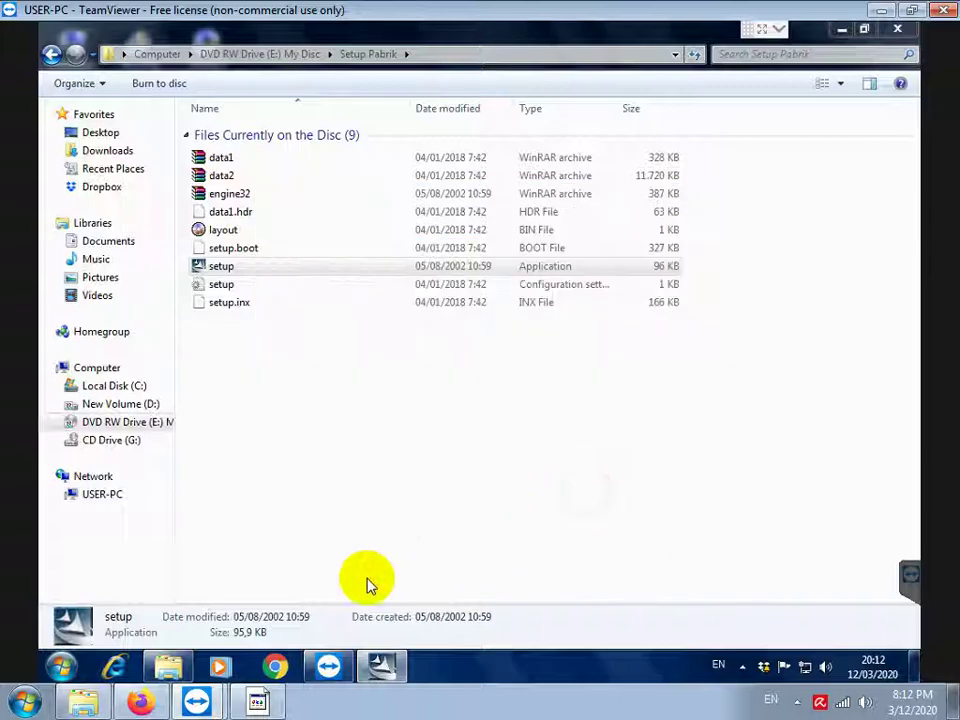
left_click(262, 702)
Type the note 'INSTALL DRIVE FINGERPRINT SCANNER, DENGAN KLIK KANAN PADA FILE REGISTER_SDK… RUN AS ADMINISTRATOR'
type("INS")
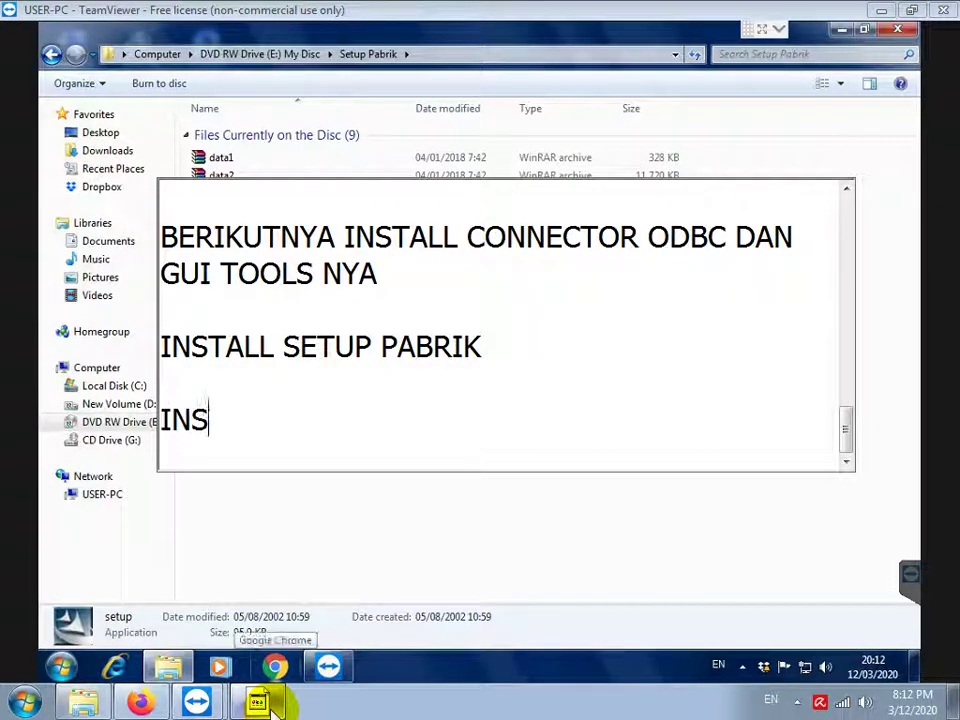
type("TALL DRIVE F")
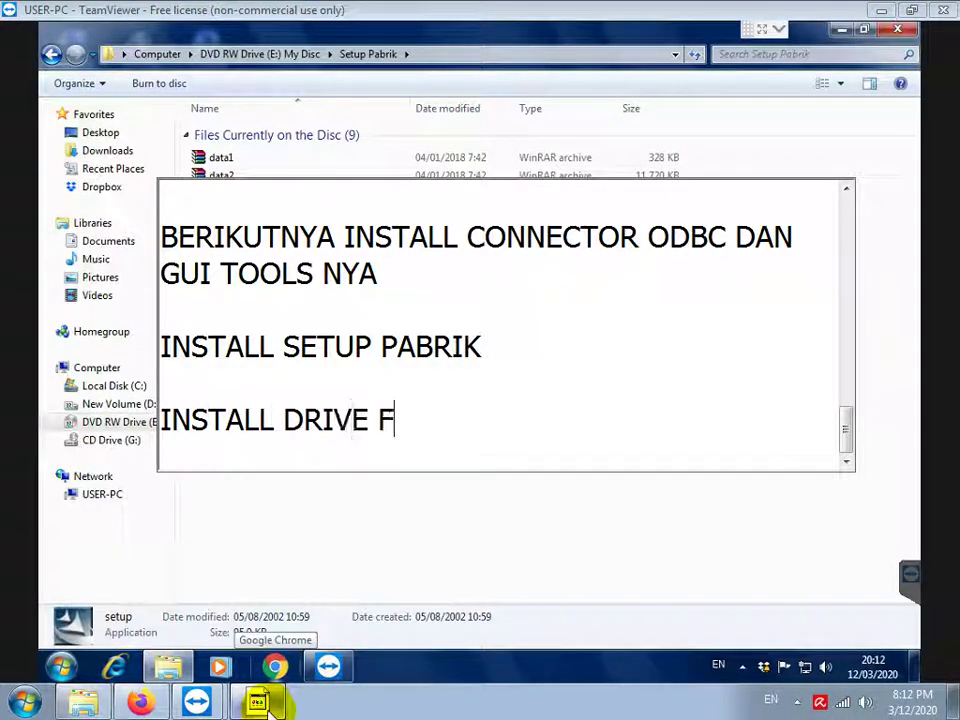
type("INGERPRINT SCAN")
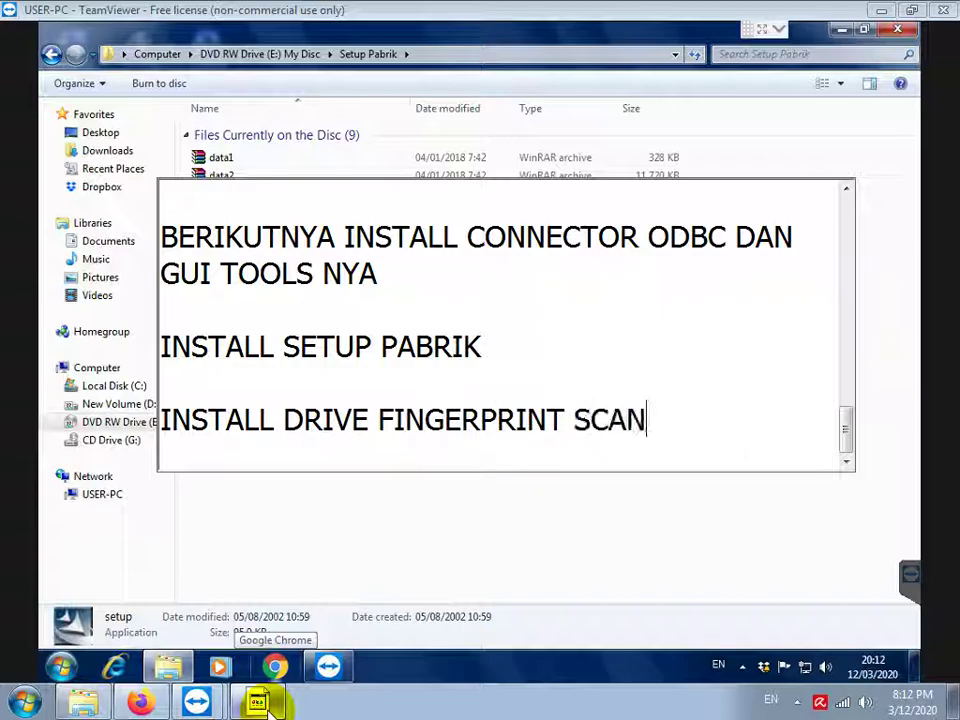
type("NER, DENGAN K")
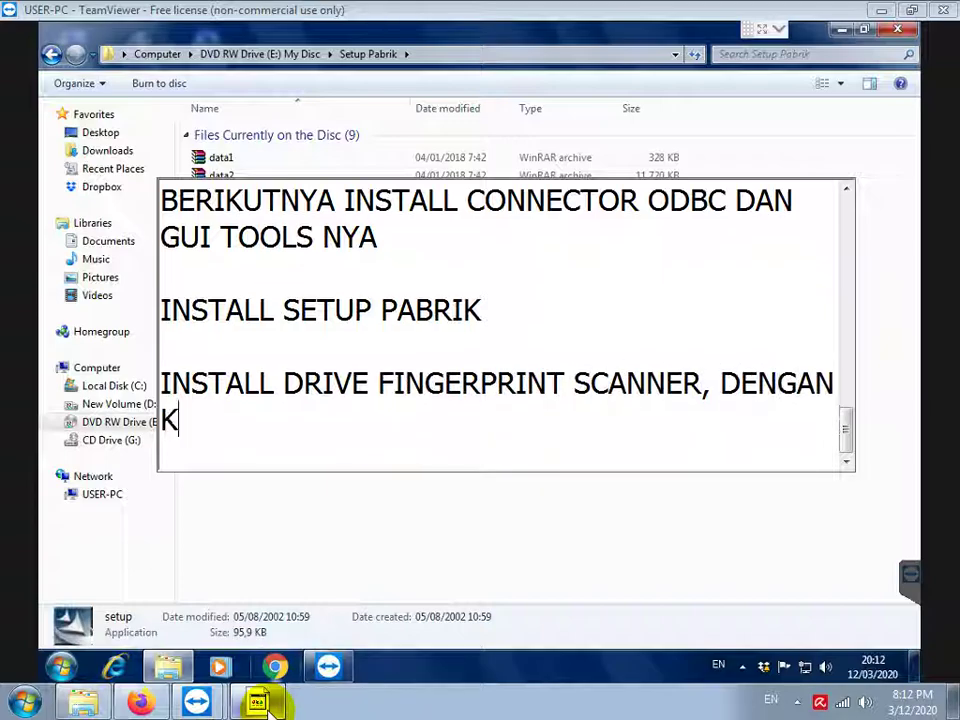
type("LIK KANAN PADA FILE REGISTER_")
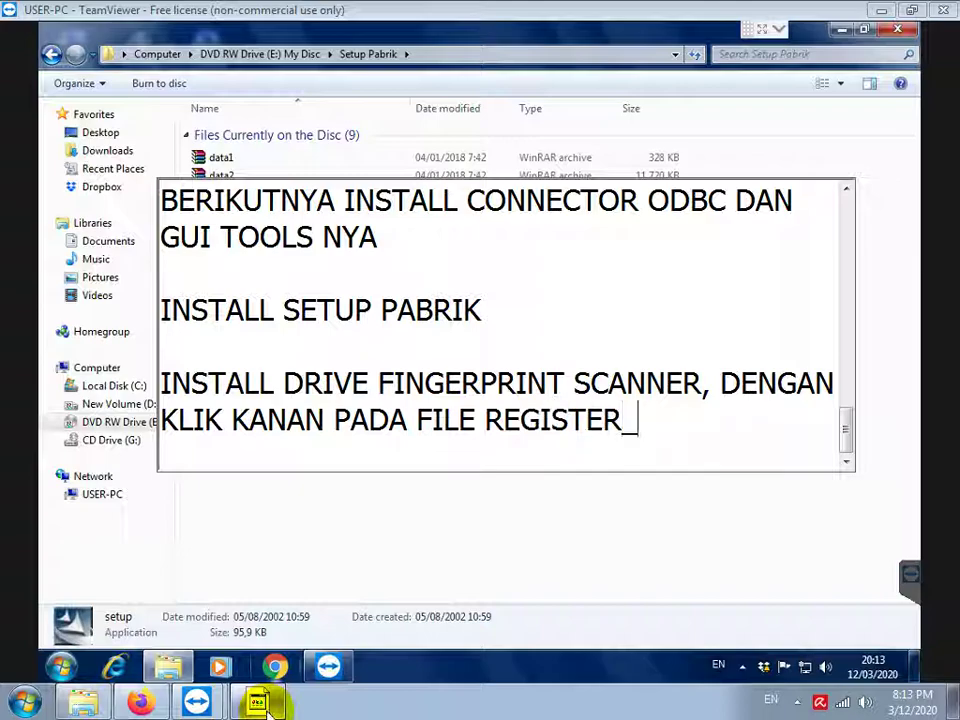
type("SDK YANG AA")
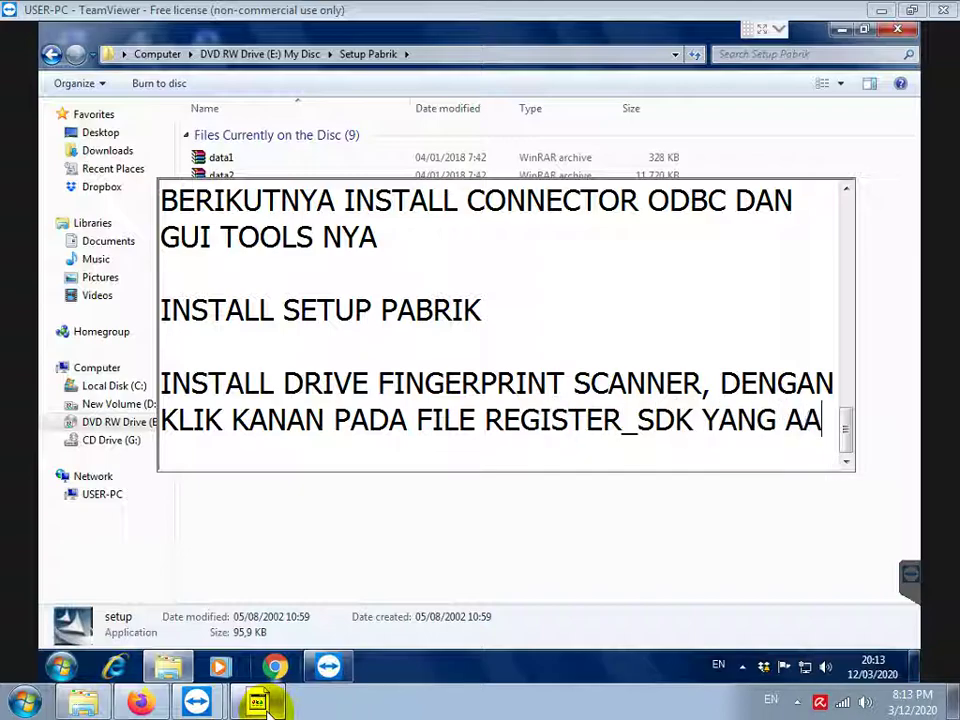
key("BackSpace")
type("DA DI Z")
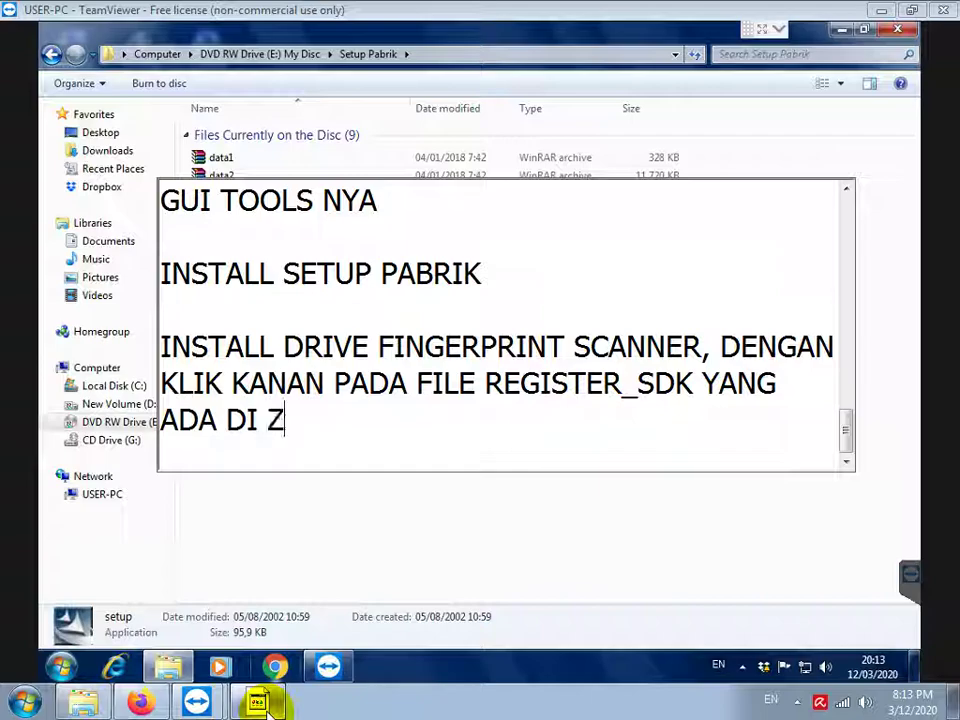
type("KEMKEEPER, LAL")
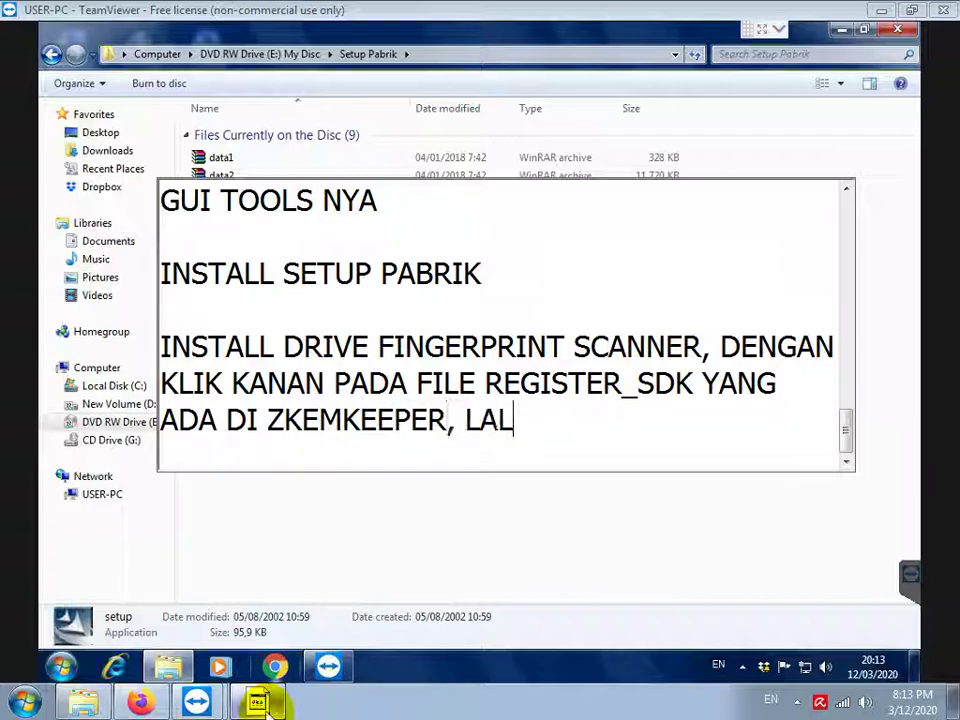
type("U PILIH RUN ")
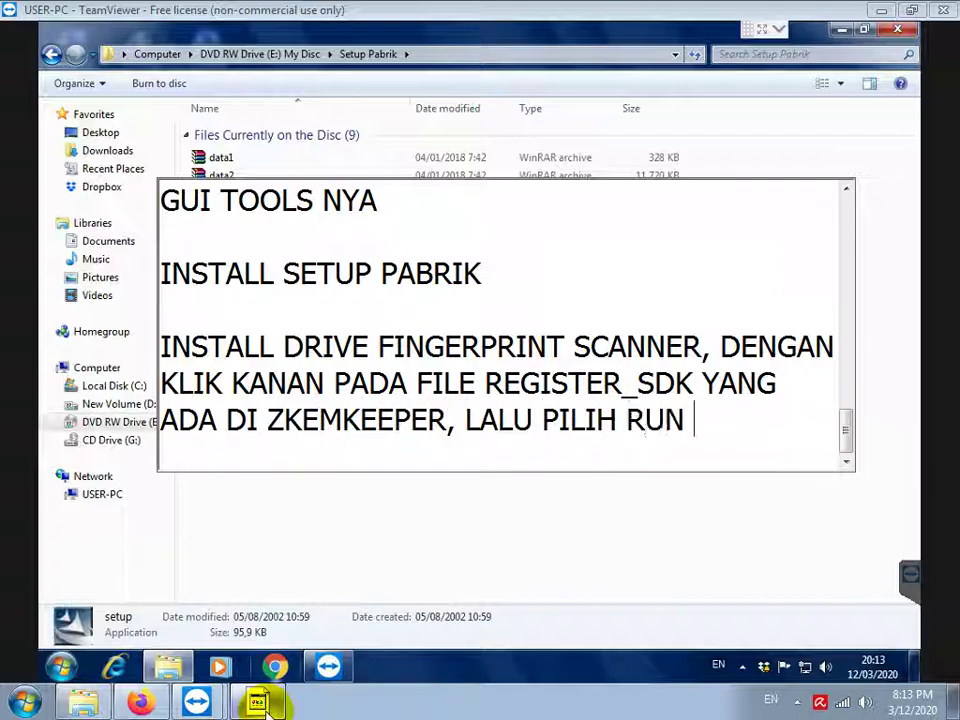
type("AS ADMINISTRAT")
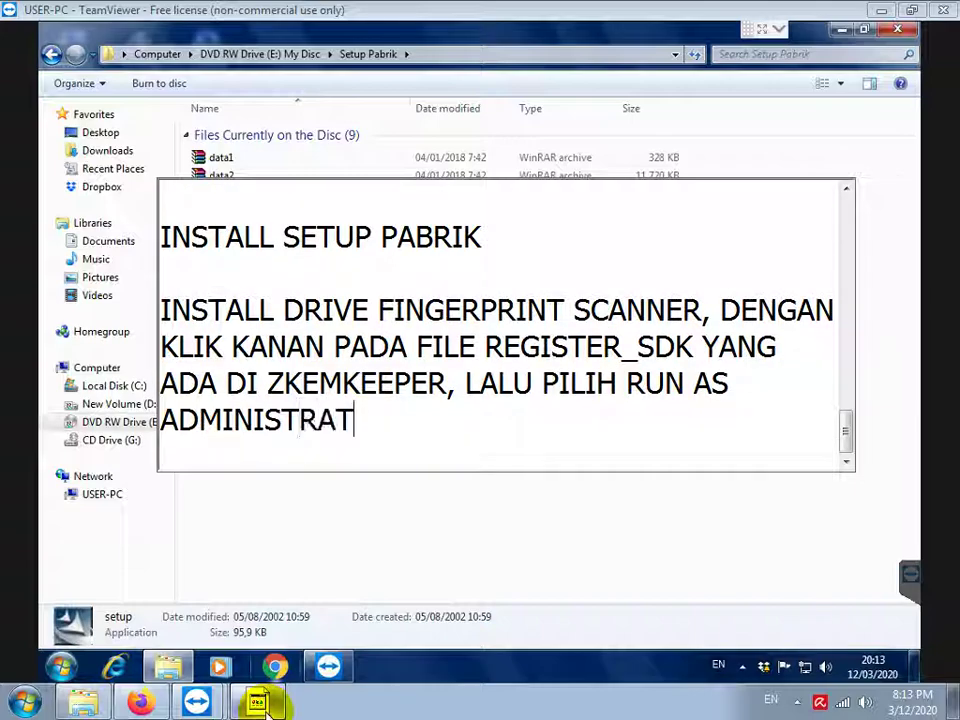
type("OR")
key("Return")
key("Return")
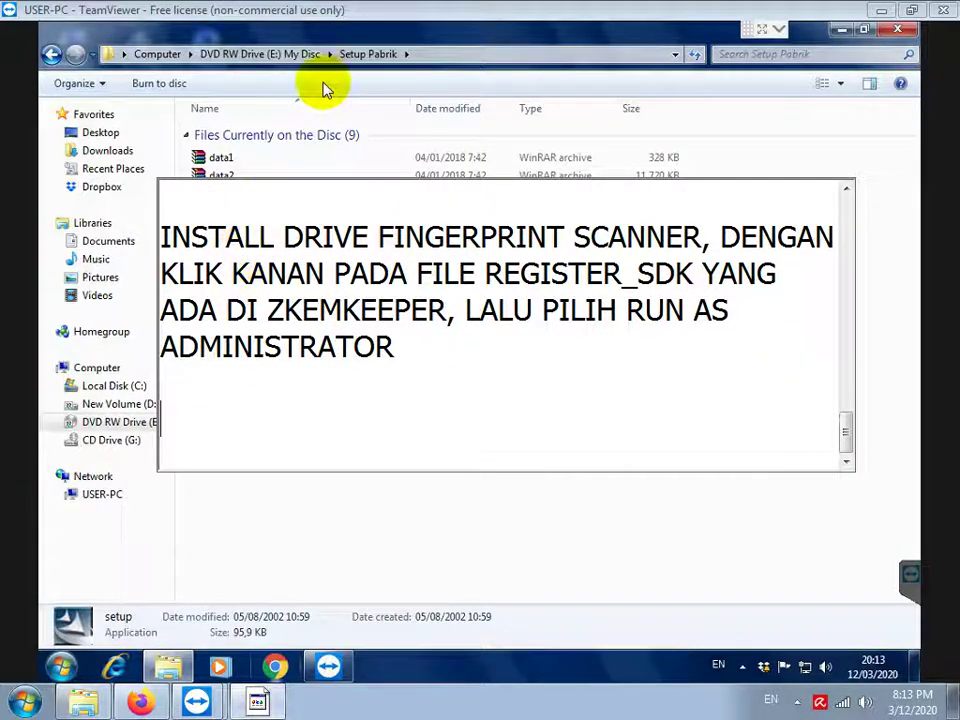
Run Register_SDK from the disc's zkemkeeper folder as administrator and confirm the zkemkeeper.dll registration
left_click(279, 79)
left_click(298, 57)
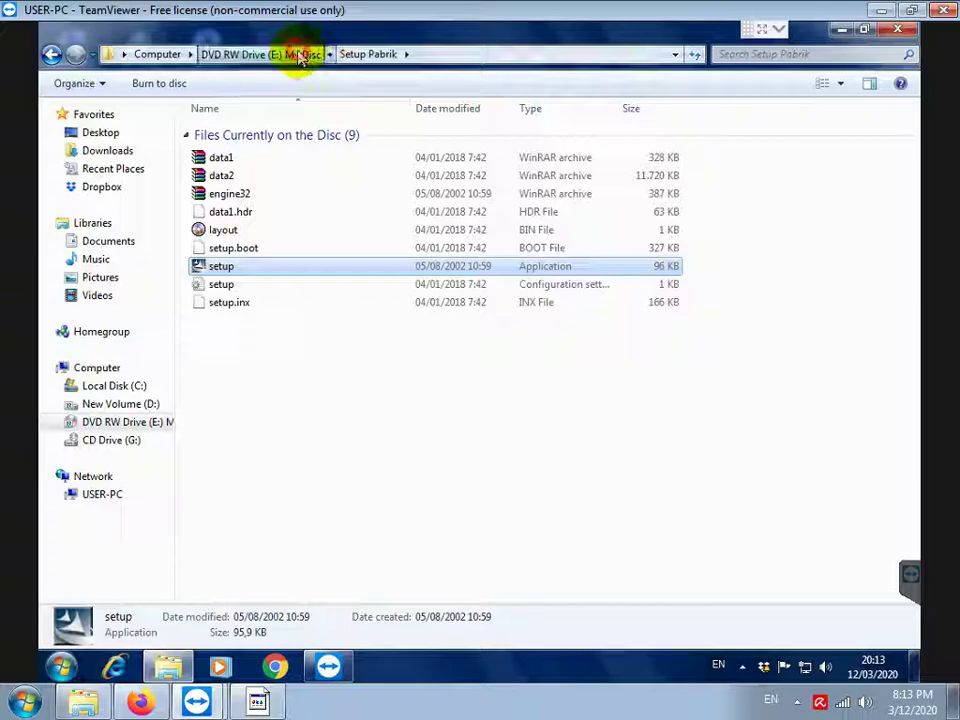
double_click(240, 229)
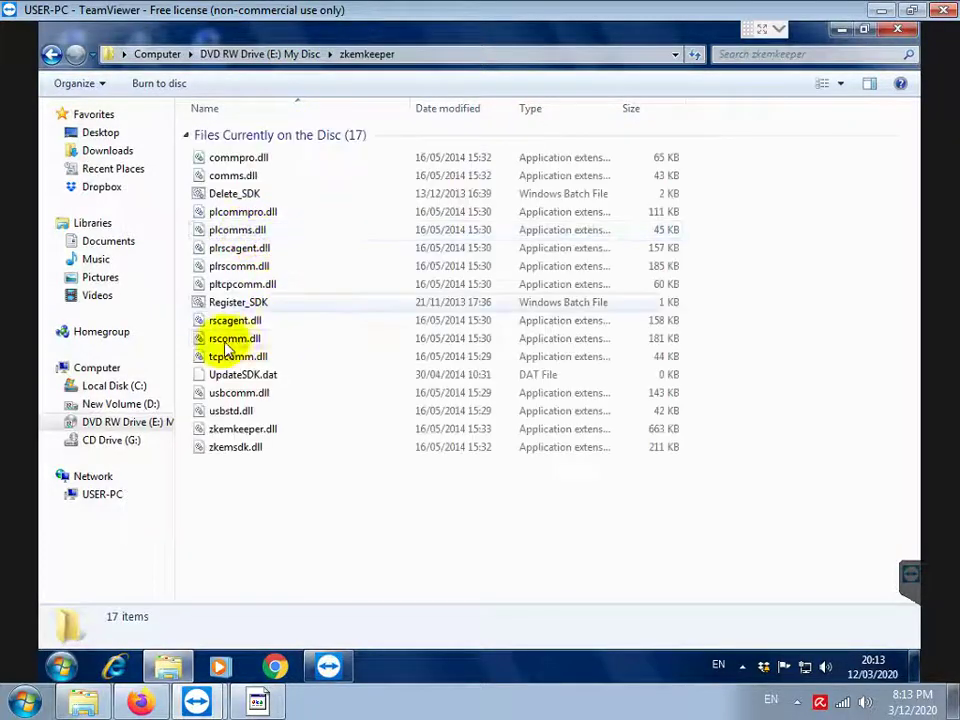
left_click(245, 302)
right_click(247, 302)
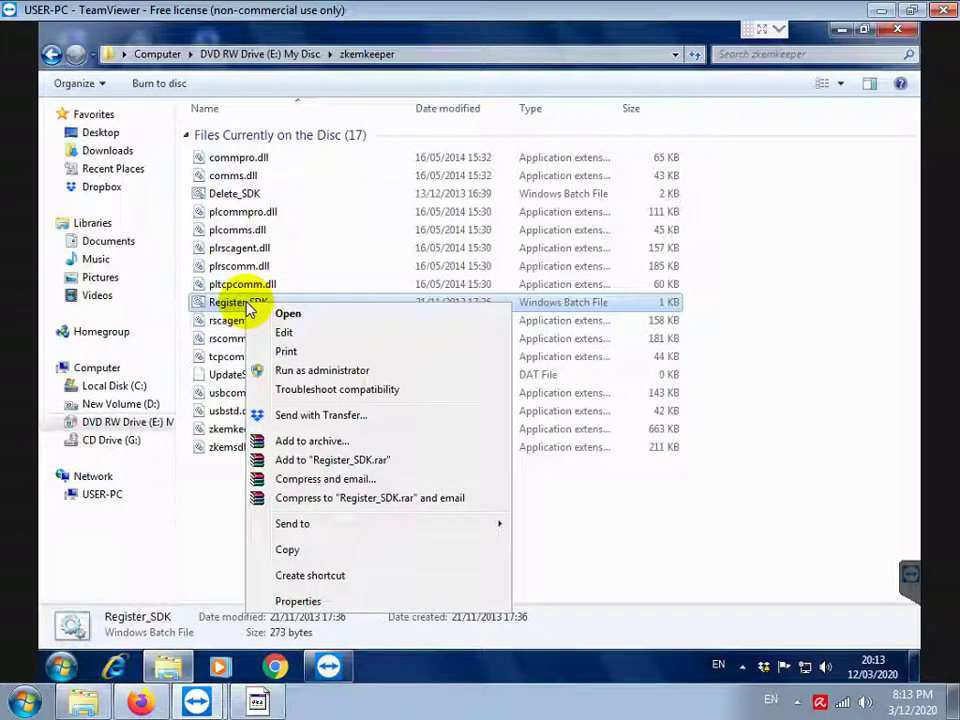
left_click(340, 369)
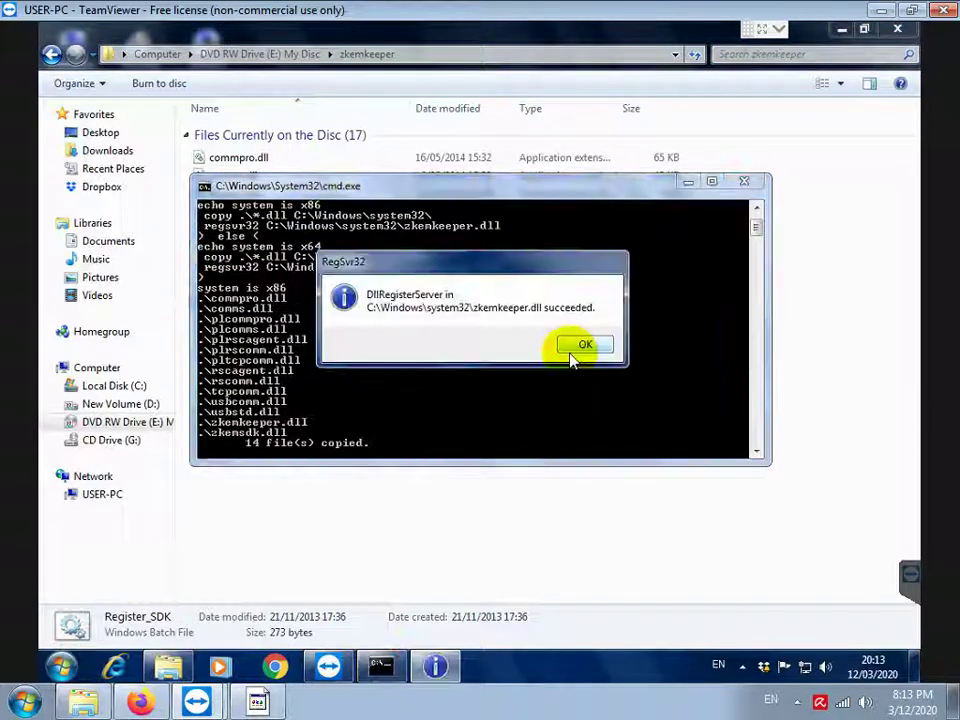
left_click(585, 347)
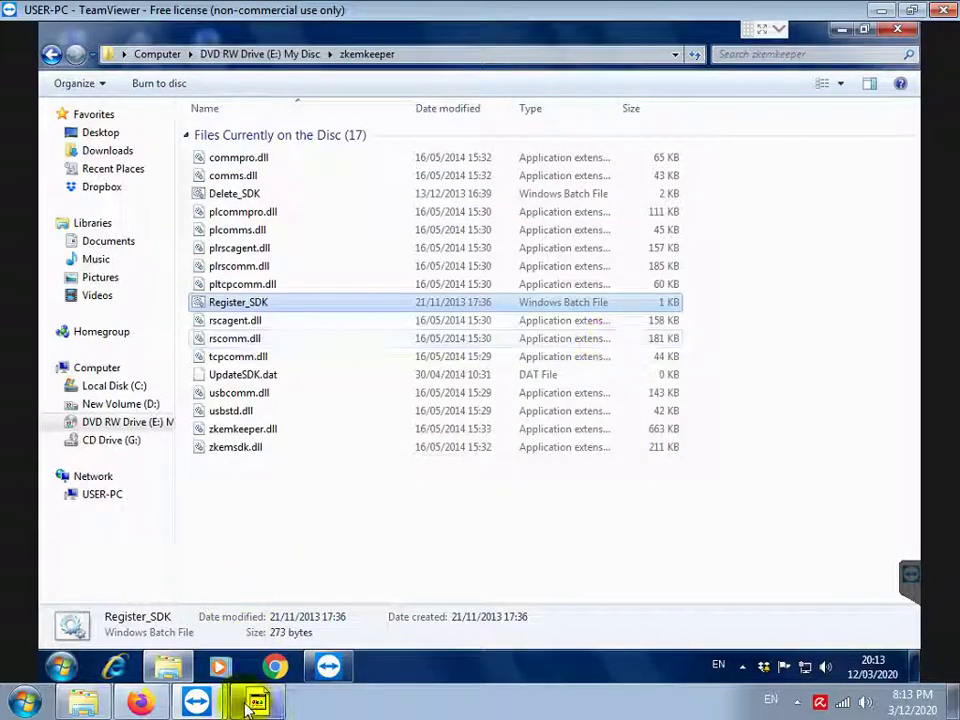
left_click(255, 703)
Add the note 'LOGIN MYSQL DENGAN MENGGUNAKAN MYSQL ADMINISTRATOR' to the instructions
type("LOGIN M")
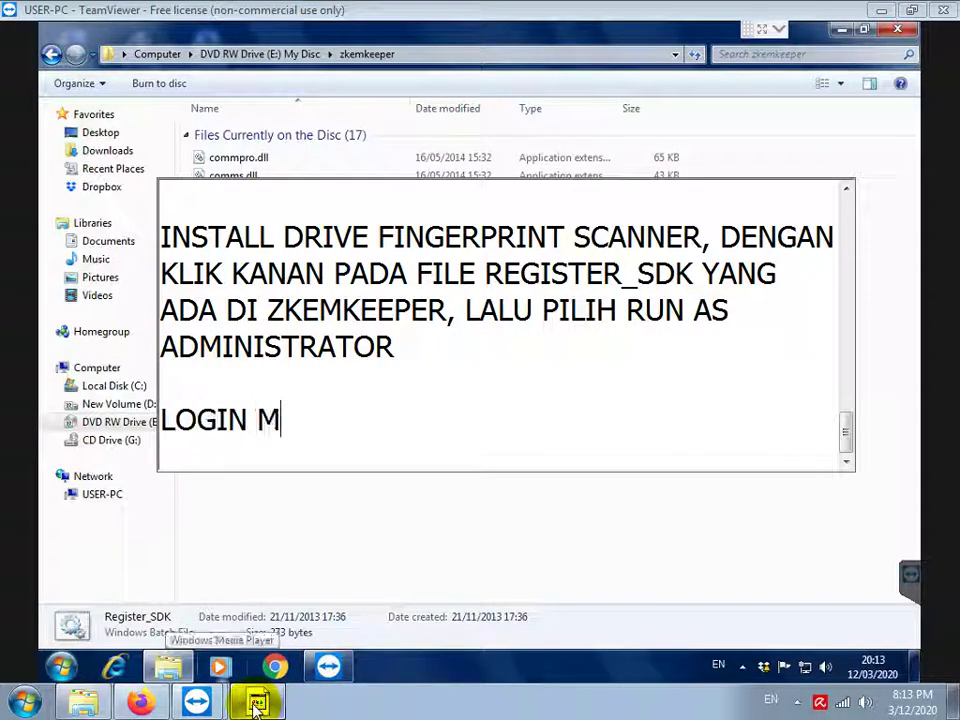
type("YSQL AD")
key("BackSpace")
key("BackSpace")
type("DENGA")
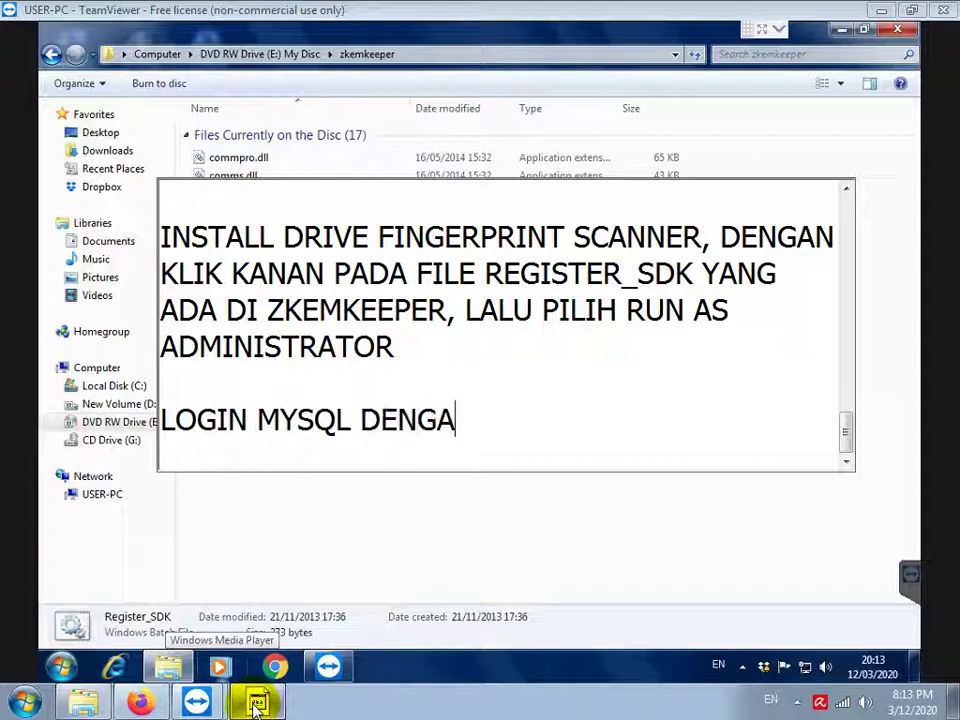
type("N MENGGUNAKAN")
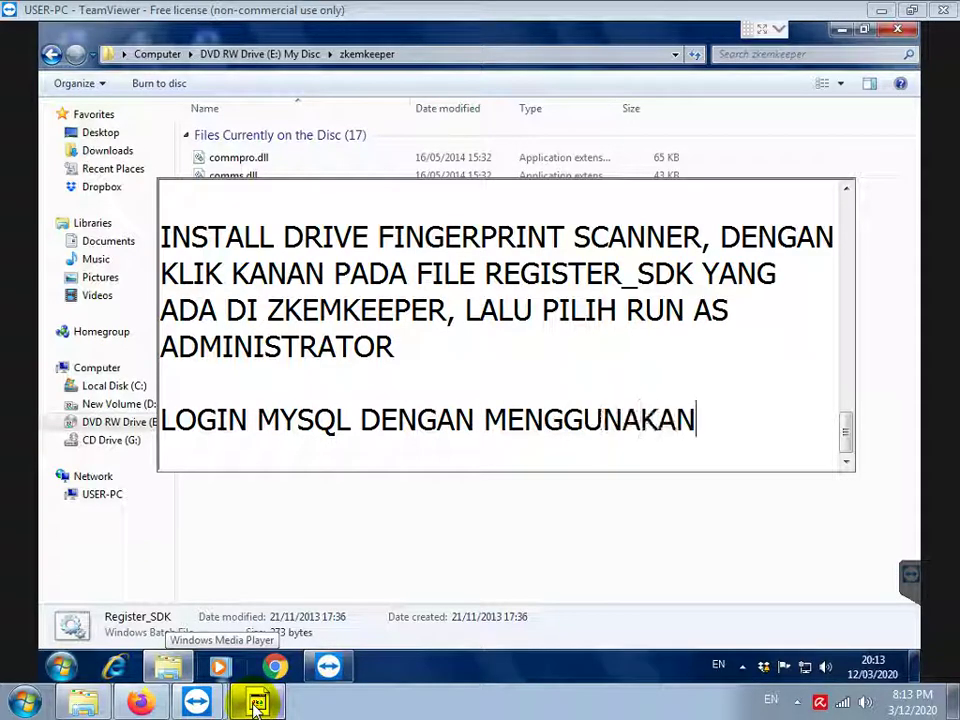
type(" MYSQL ADMINIS")
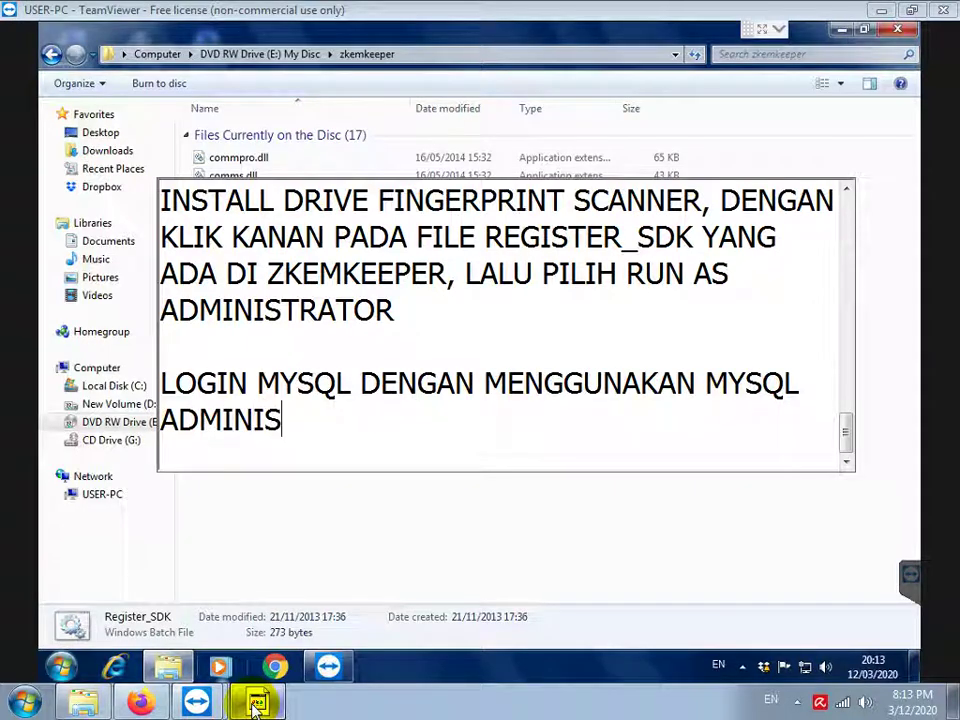
type("TRATOR")
key("Return")
key("Return")
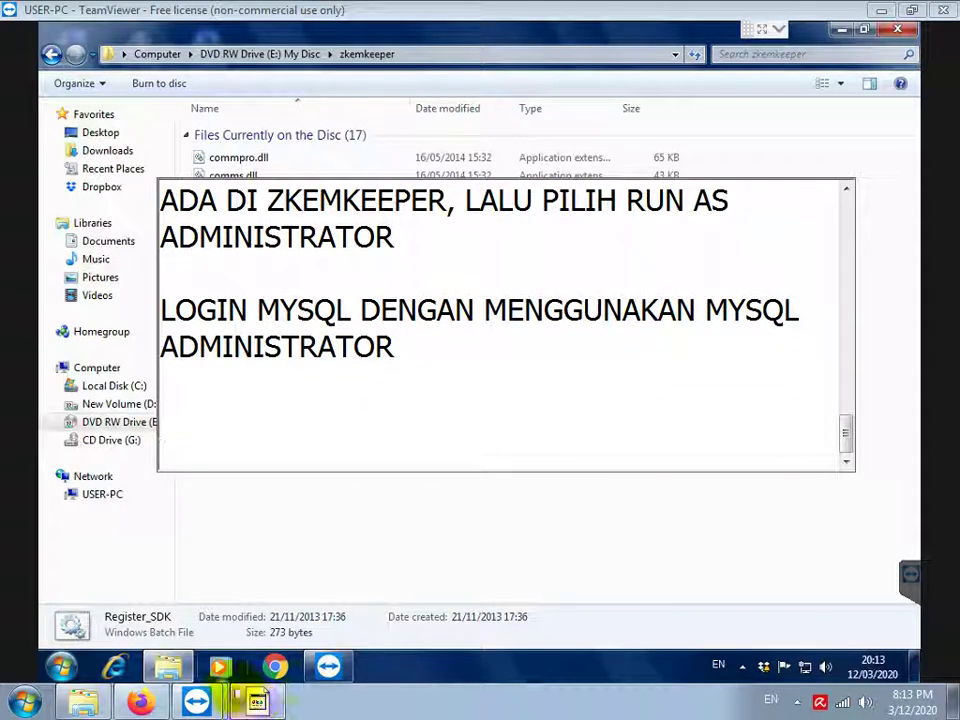
Launch MySQL Administrator from the Start menu's MySQL group and start entering host 127.0.0.1
left_click(57, 668)
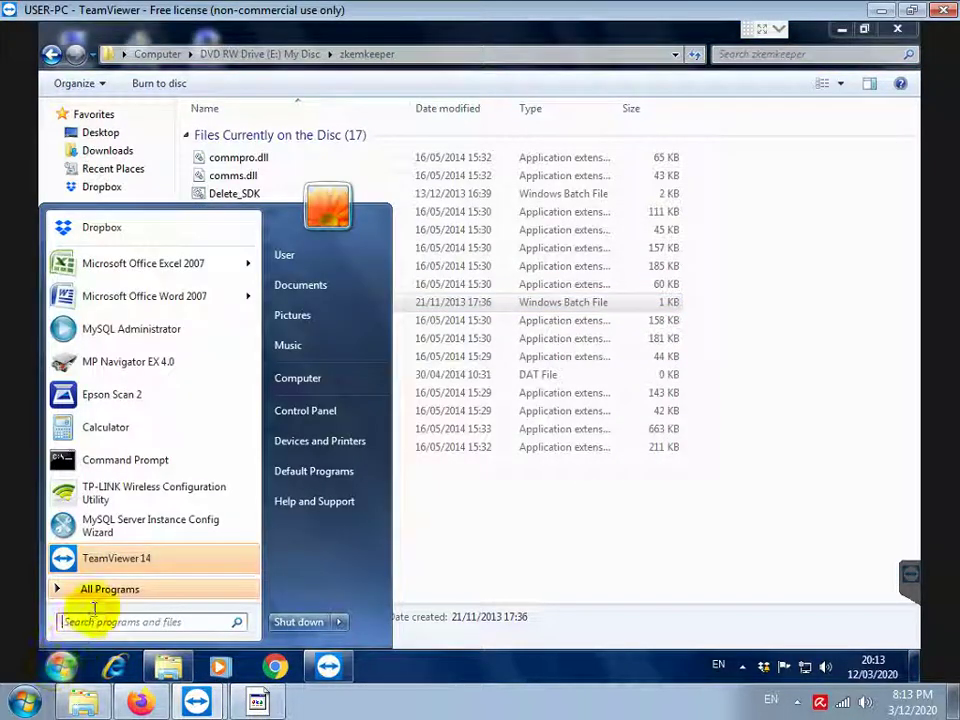
left_click(96, 592)
scroll(139, 456, "down", 3)
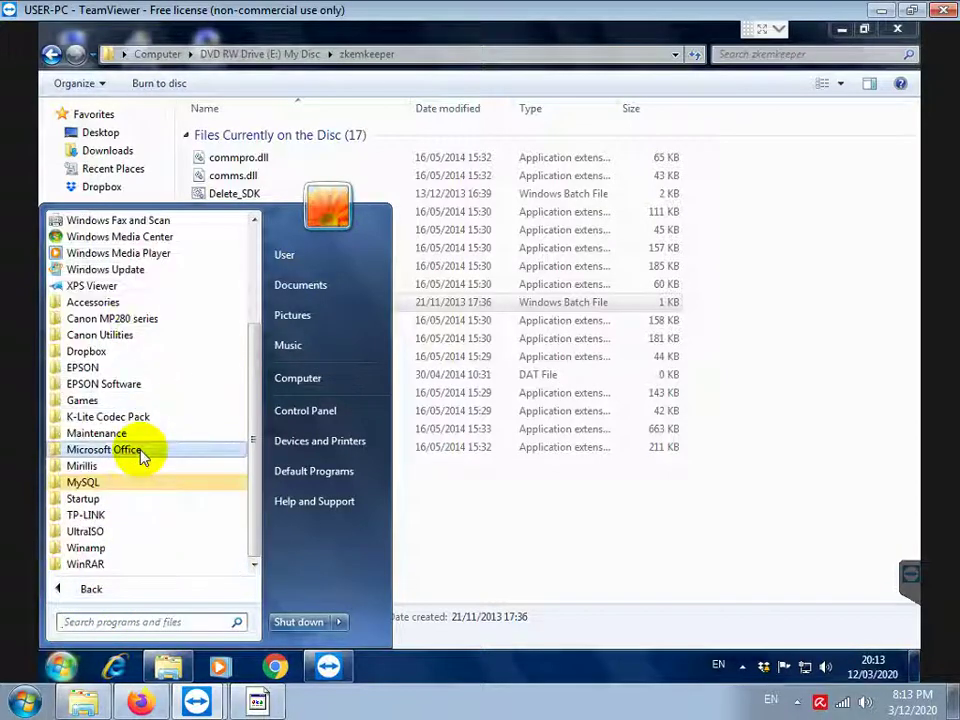
left_click(88, 484)
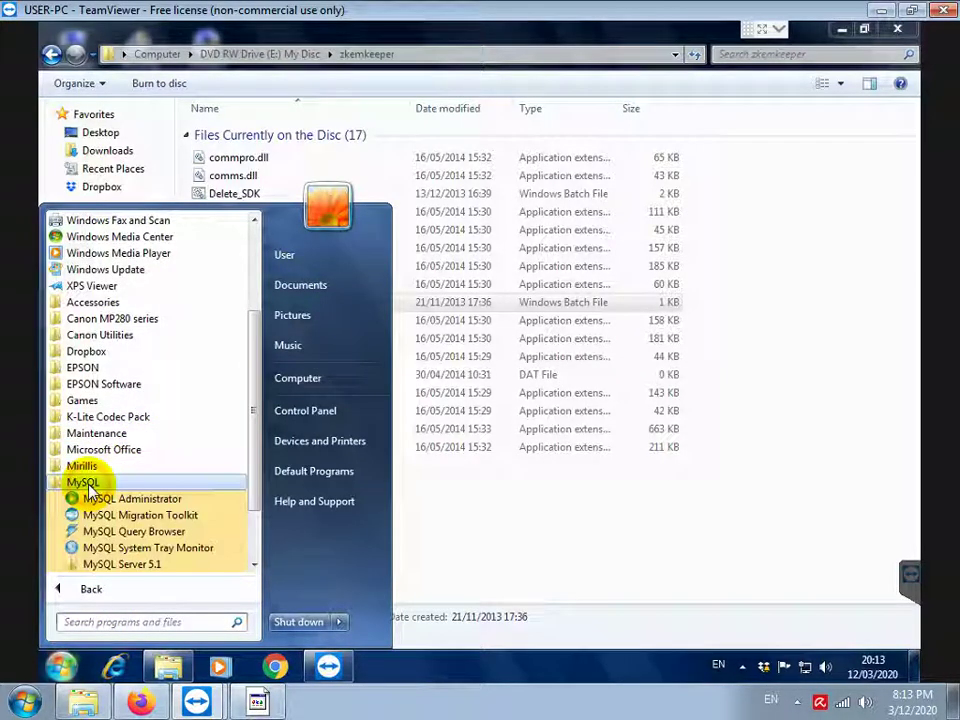
left_click(140, 499)
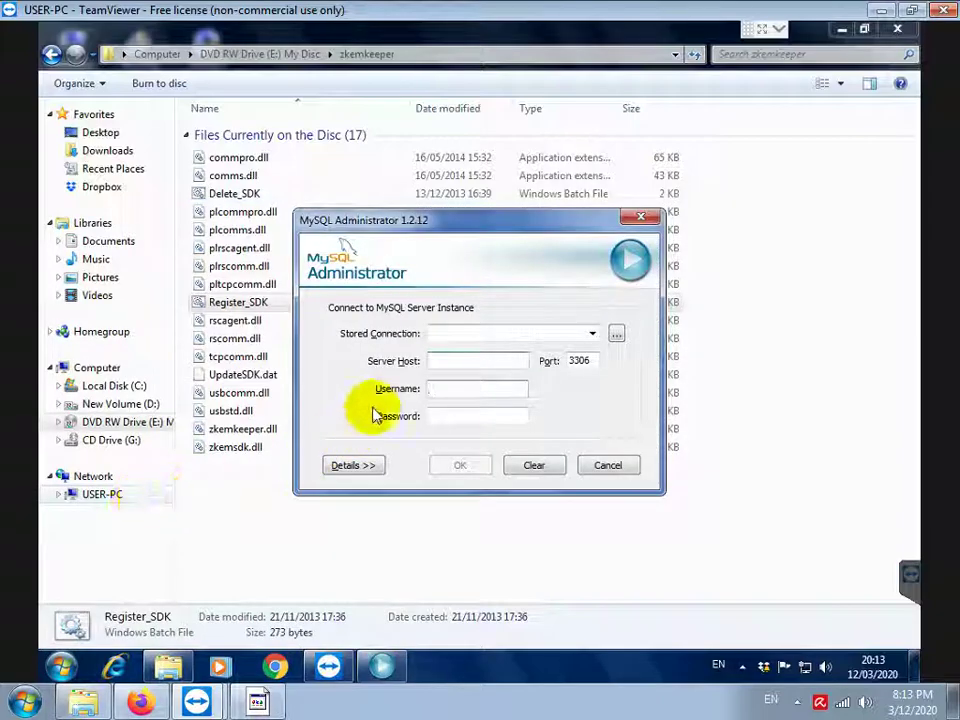
type("127.0.0.1")
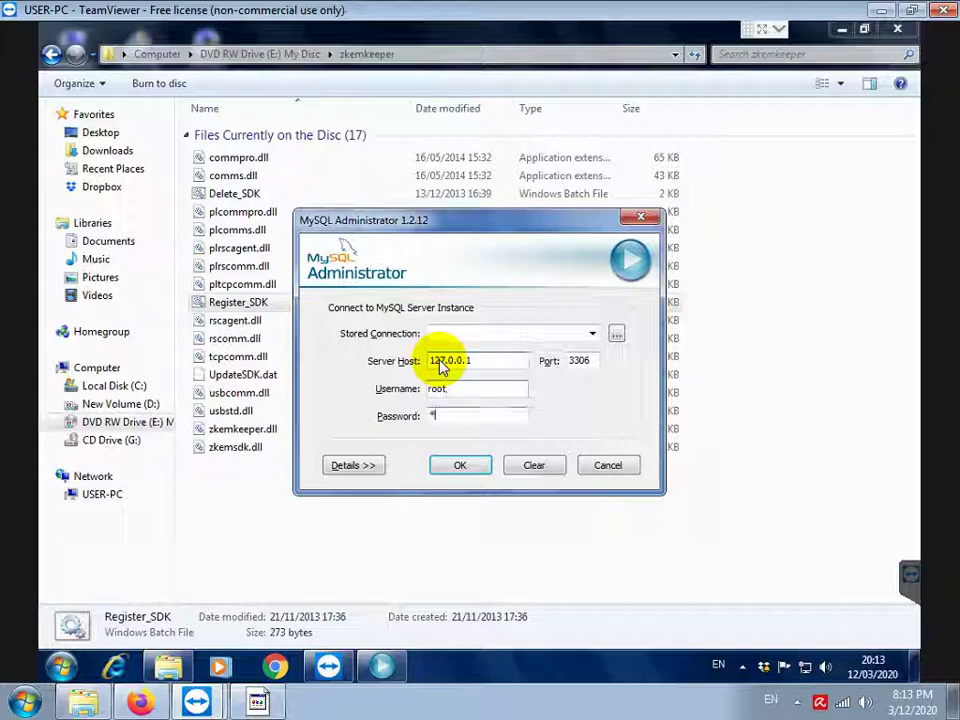
Add a note about the MySQL password, then return to the MySQL login dialog and connect
left_click(256, 703)
type("PASS")
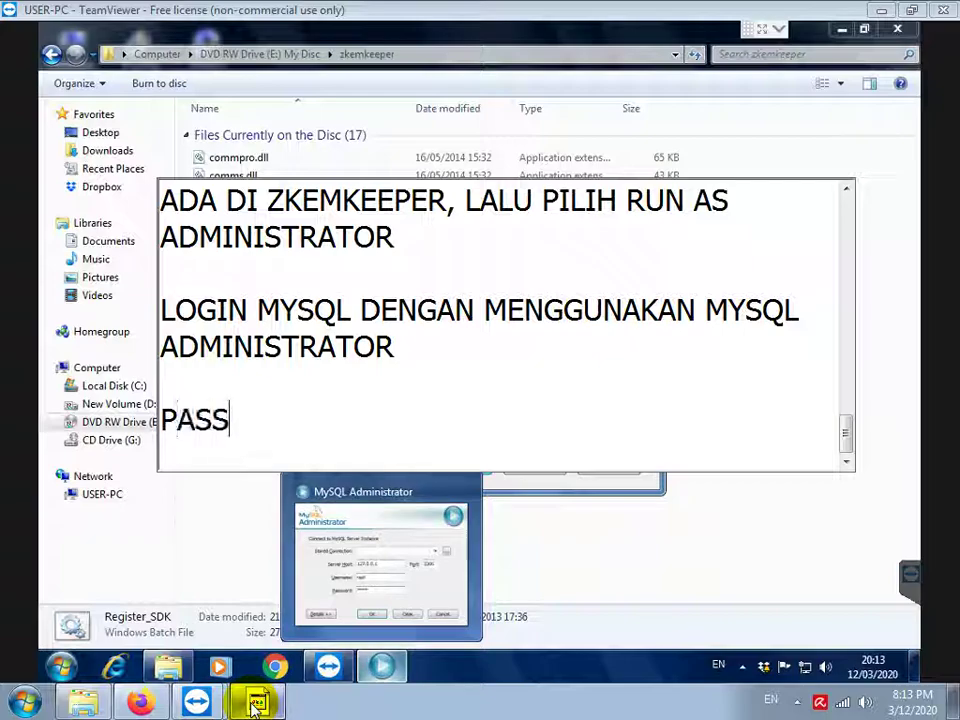
type("WORD DIISI ROOT")
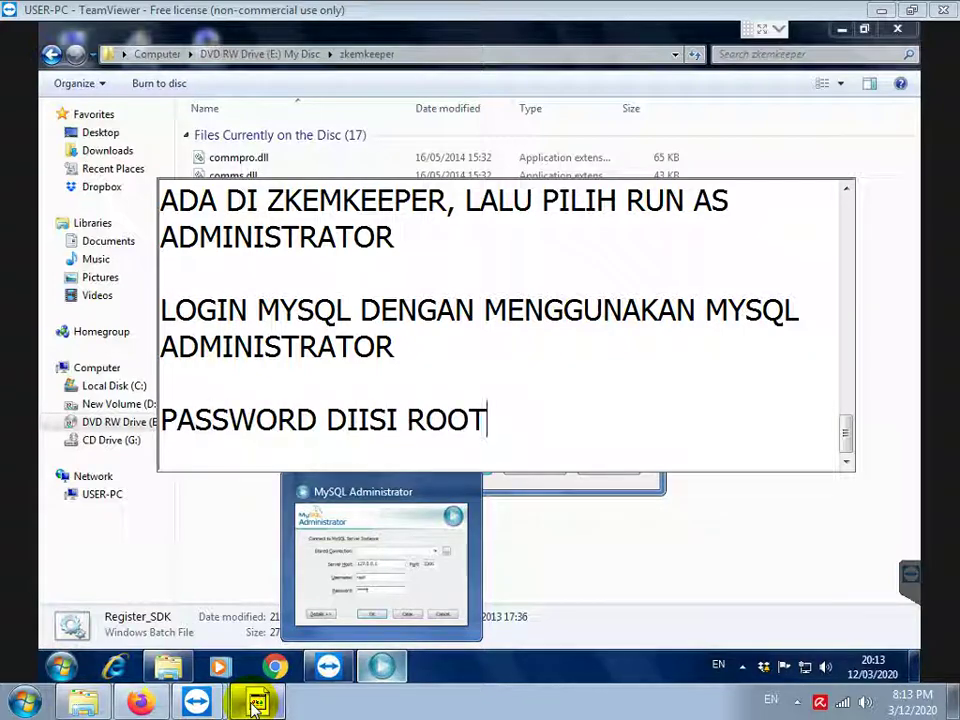
type(" KECIL SEMUA")
key("Return")
key("Return")
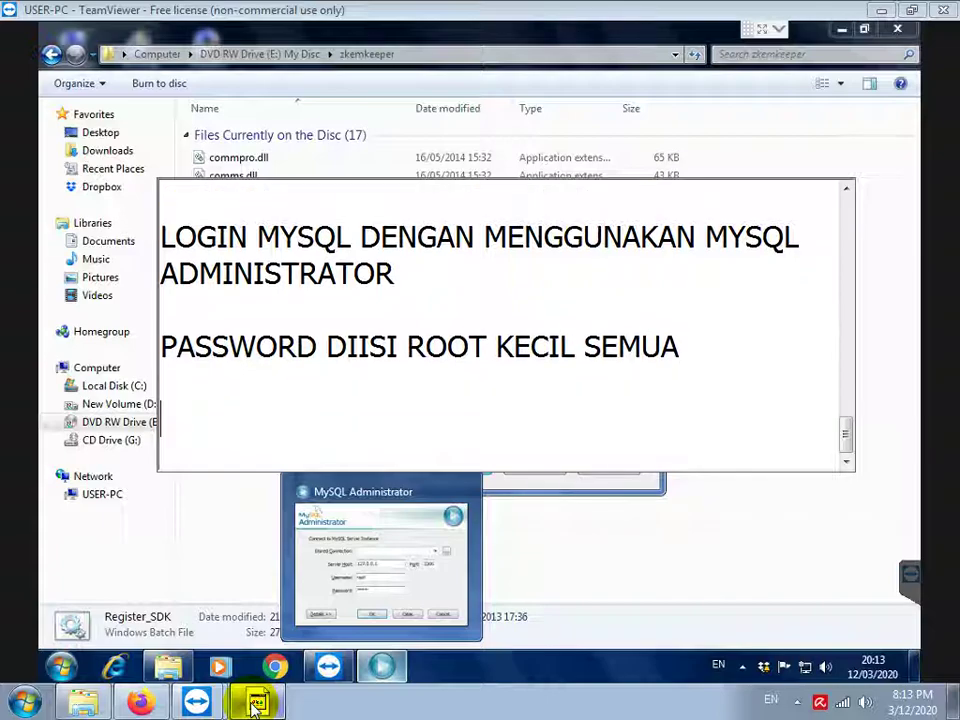
left_click(550, 530)
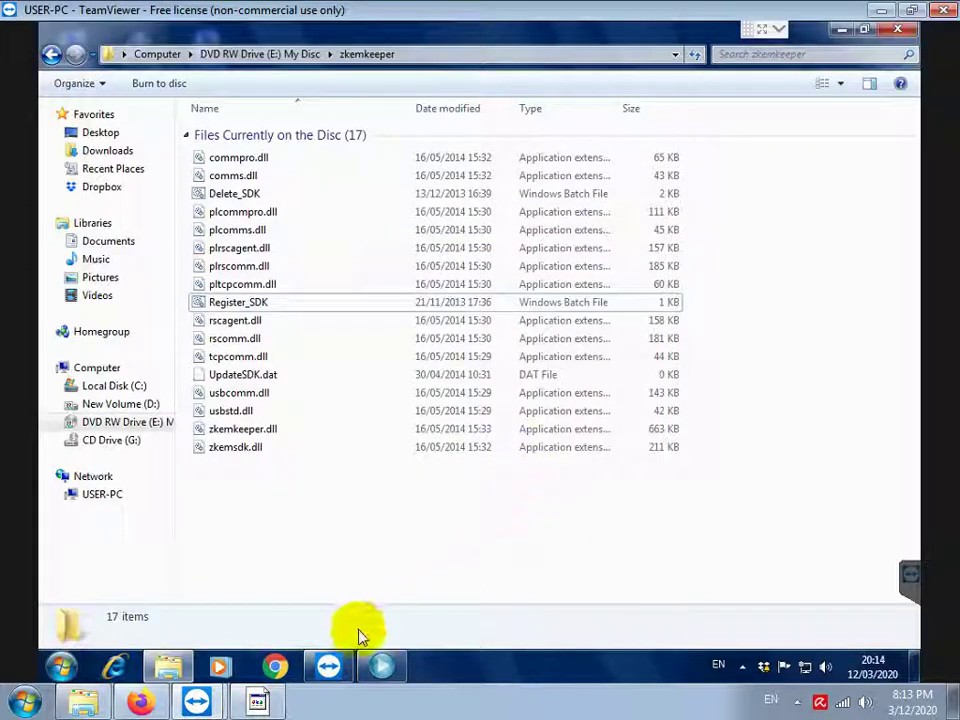
left_click(379, 665)
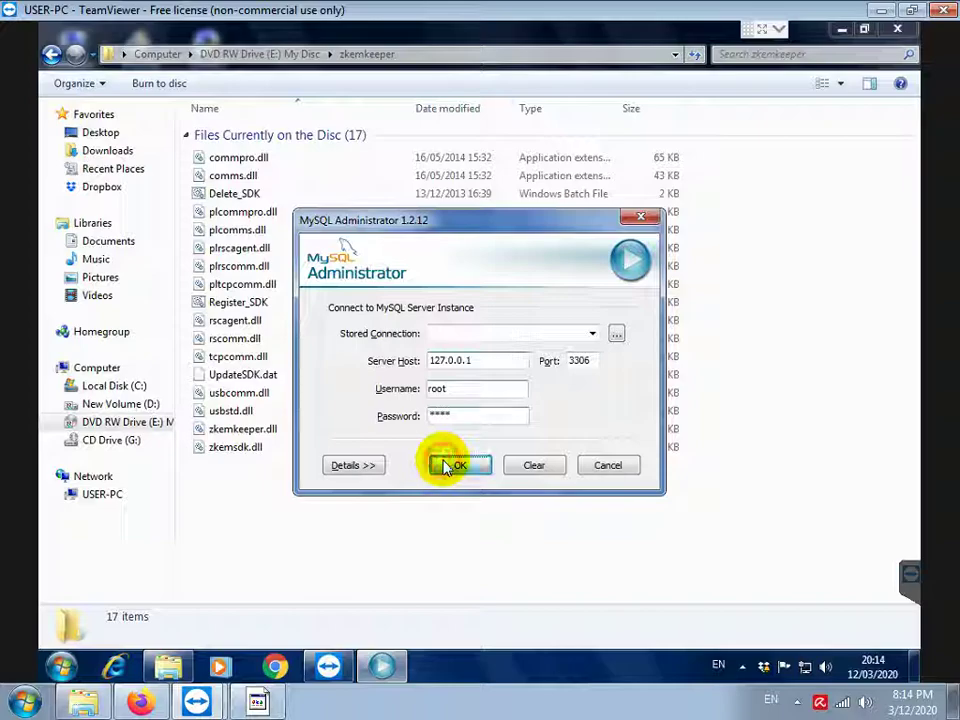
left_click(450, 466)
Restore the E:\pabrik.sql backup from the Restore page and close the finished progress window
left_click(146, 304)
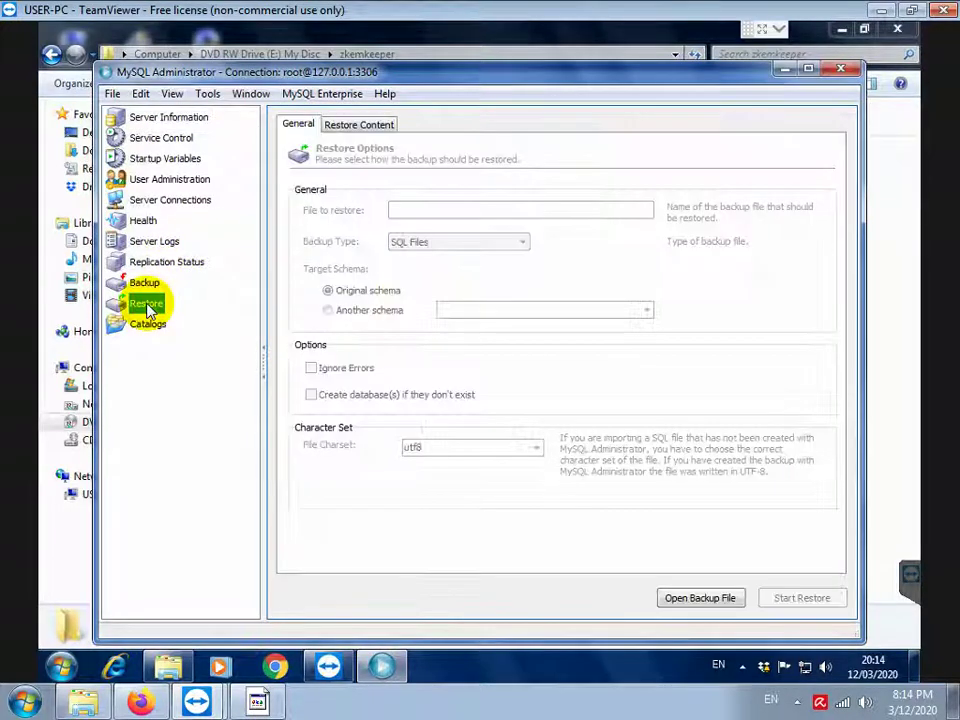
left_click(676, 599)
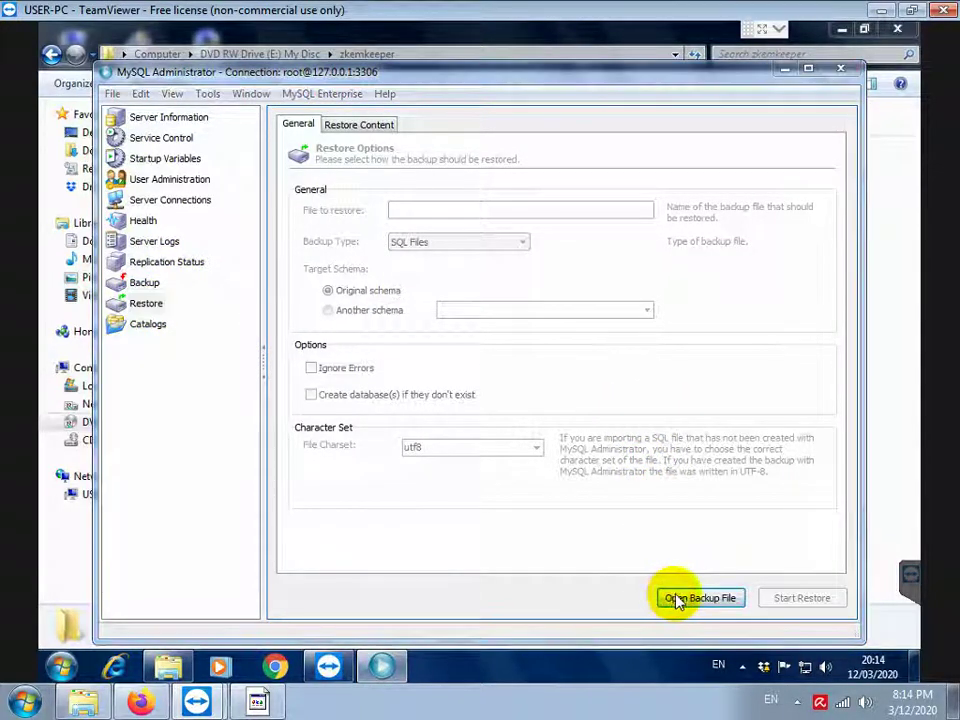
left_click(287, 360)
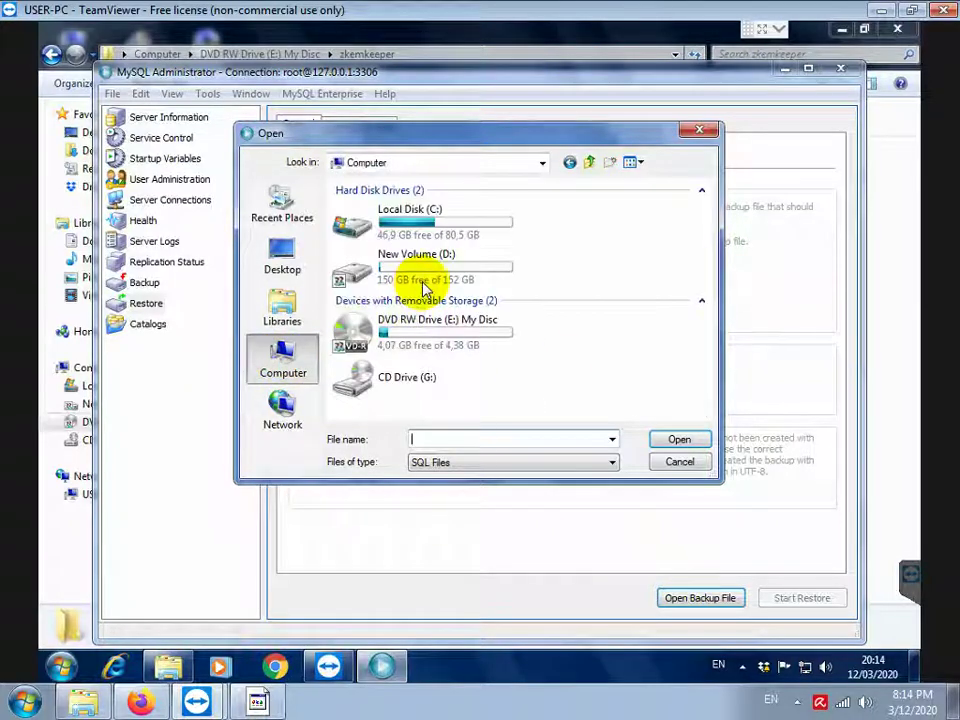
double_click(420, 324)
left_click(369, 313)
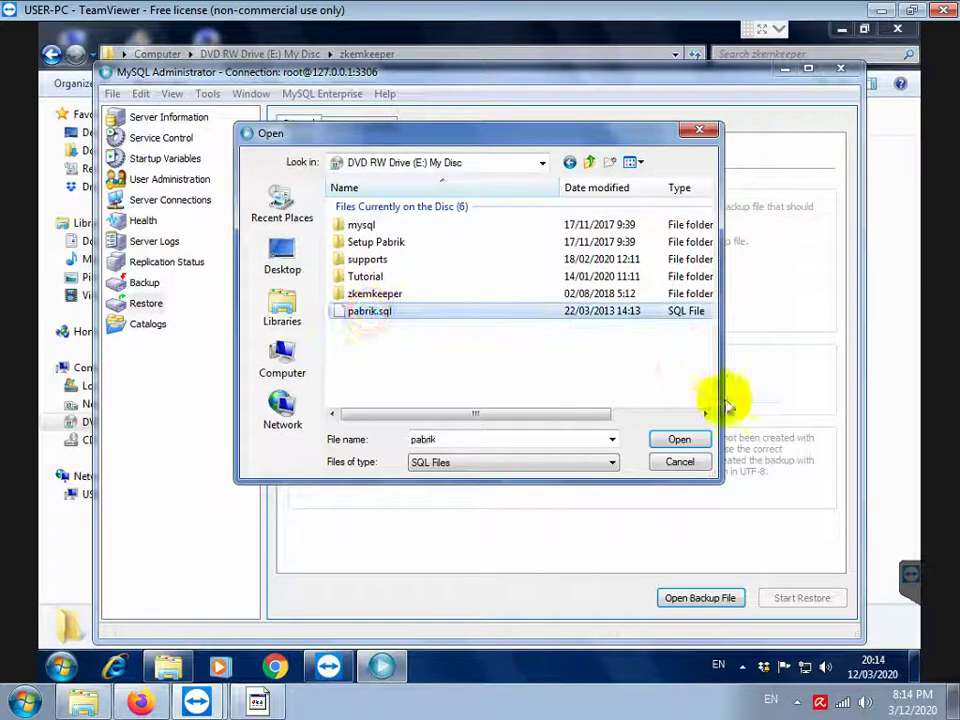
left_click(679, 440)
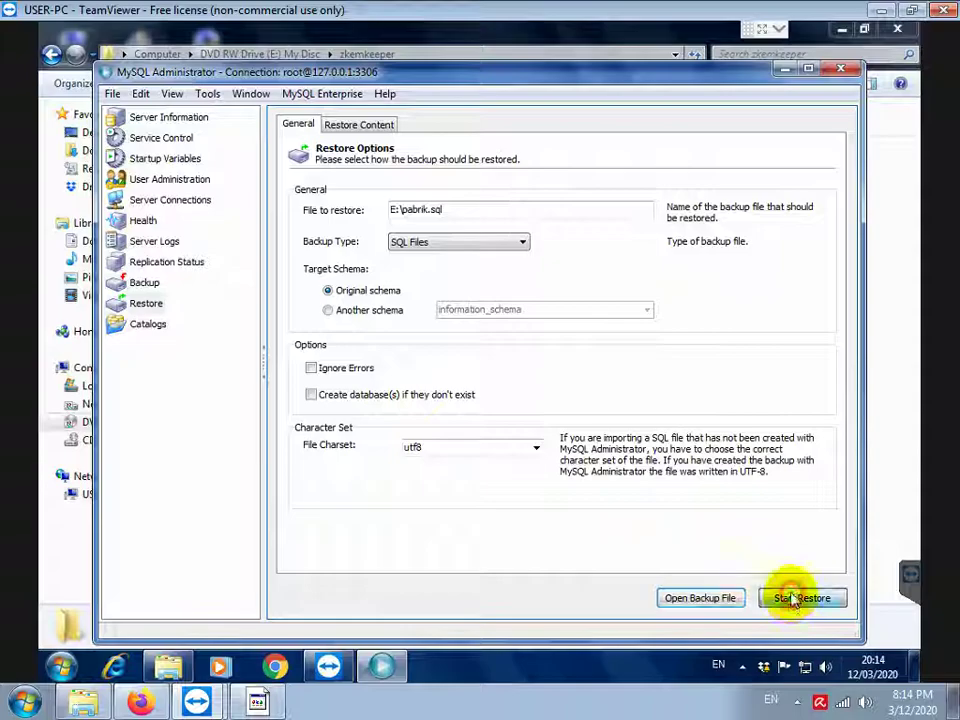
left_click(791, 598)
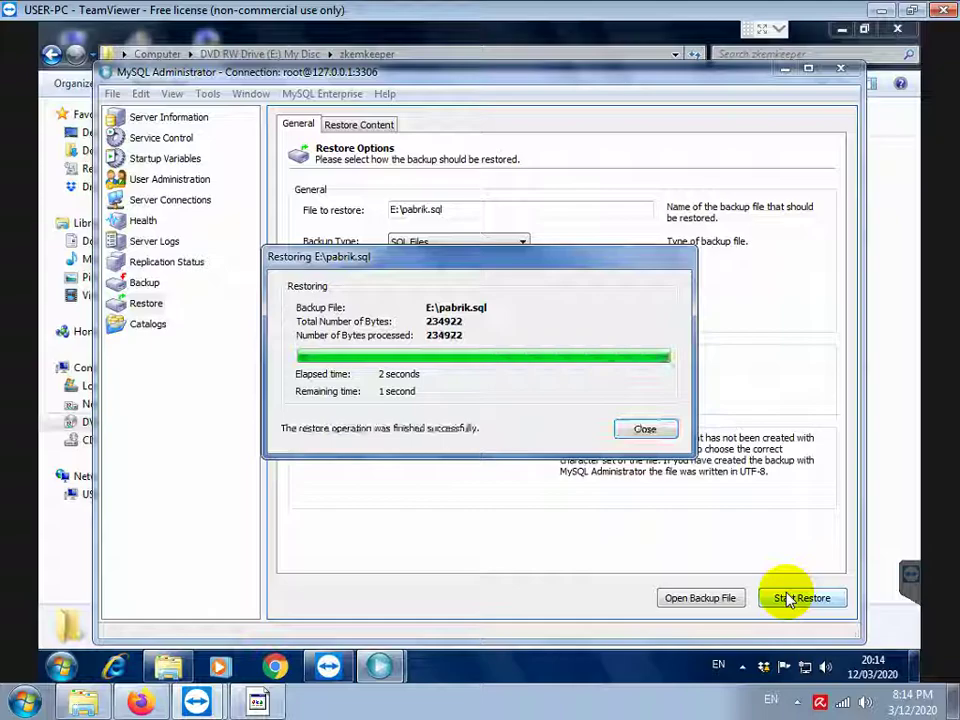
left_click(644, 429)
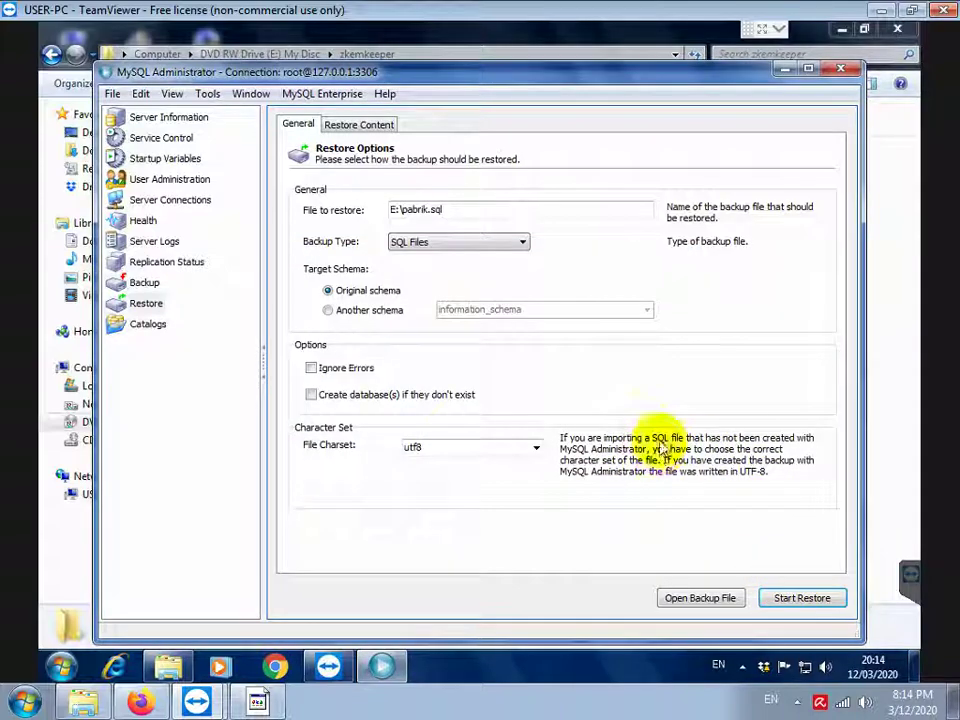
Type the note 'COPY FILE PABRIK.EXE DAN FOLDER SUPPORTS KE HARDDISK PC' in the instructions
left_click(258, 704)
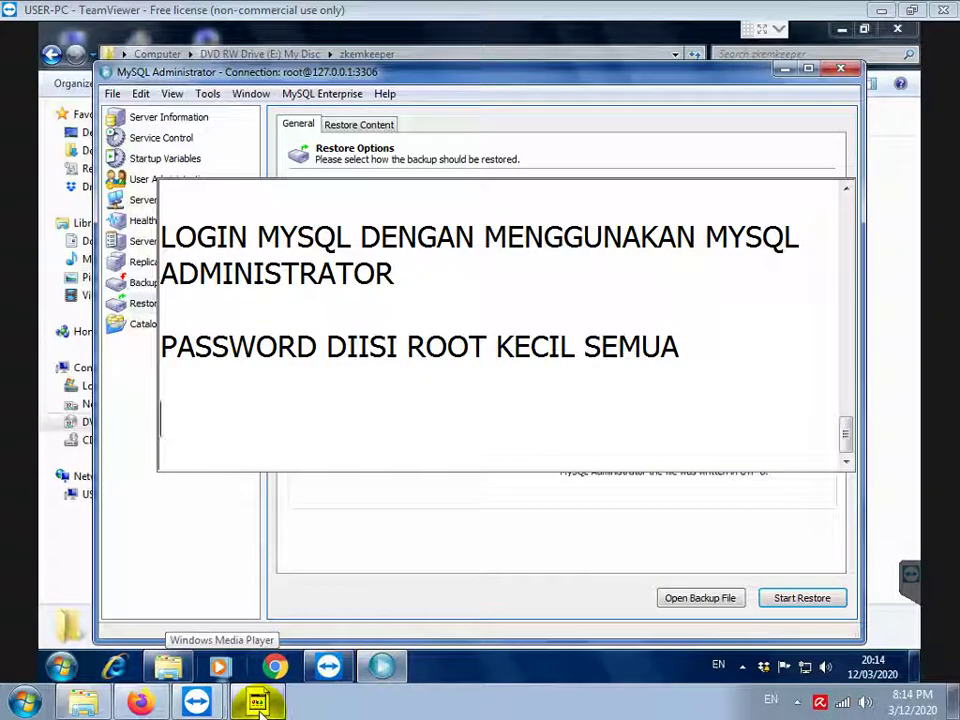
type("COPY FILE PAN")
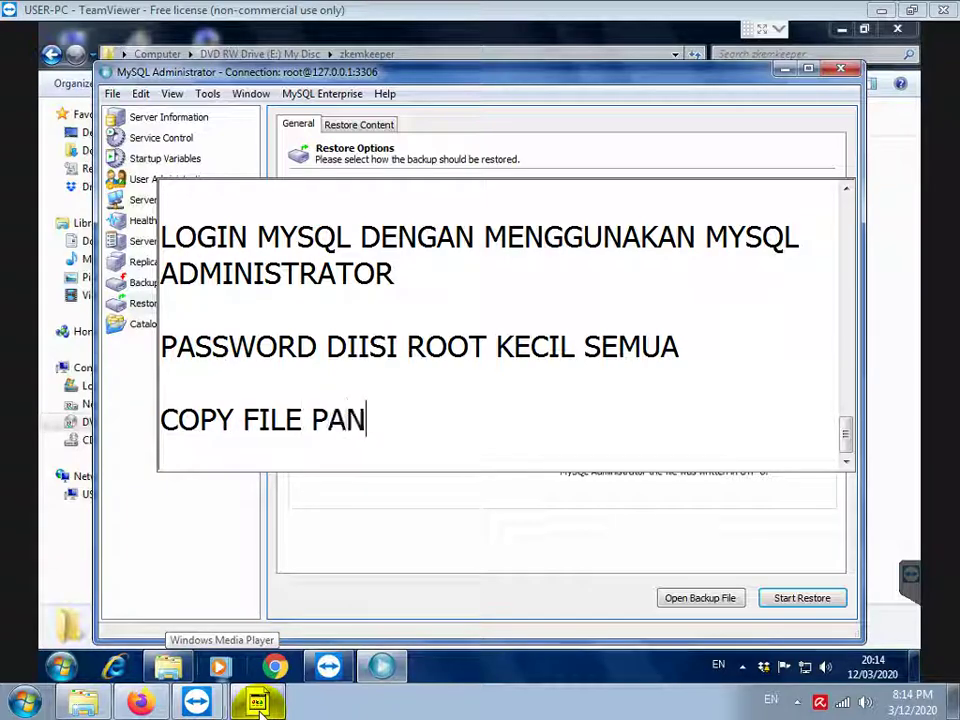
key("BackSpace")
type("BRIK.EXE N")
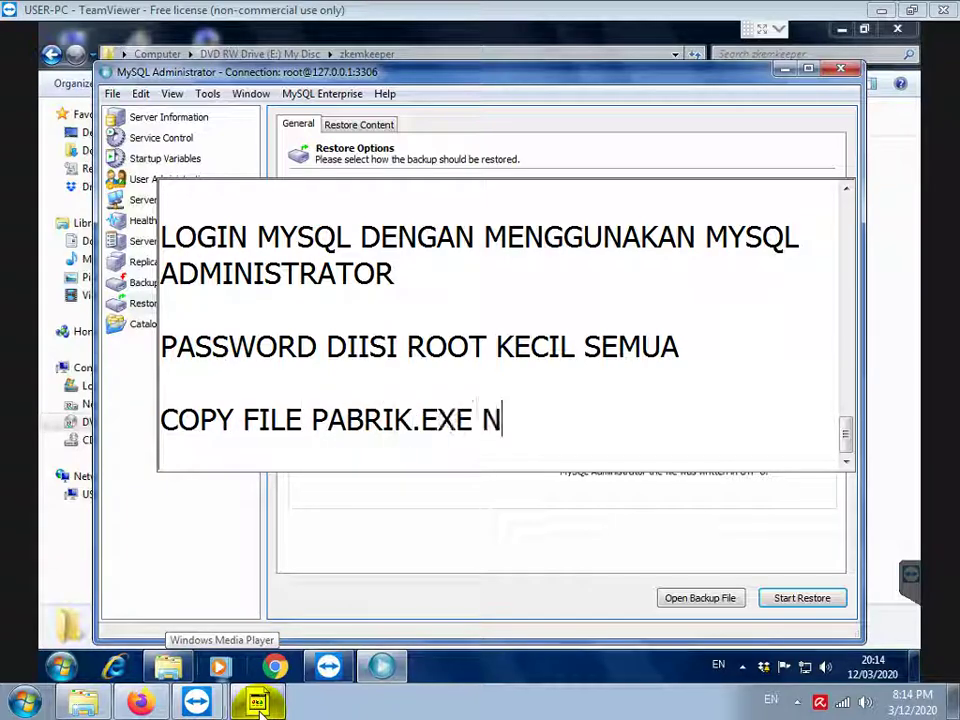
type(" DA")
key("BackSpace")
key("BackSpace")
key("BackSpace")
key("BackSpace")
type("DAN ")
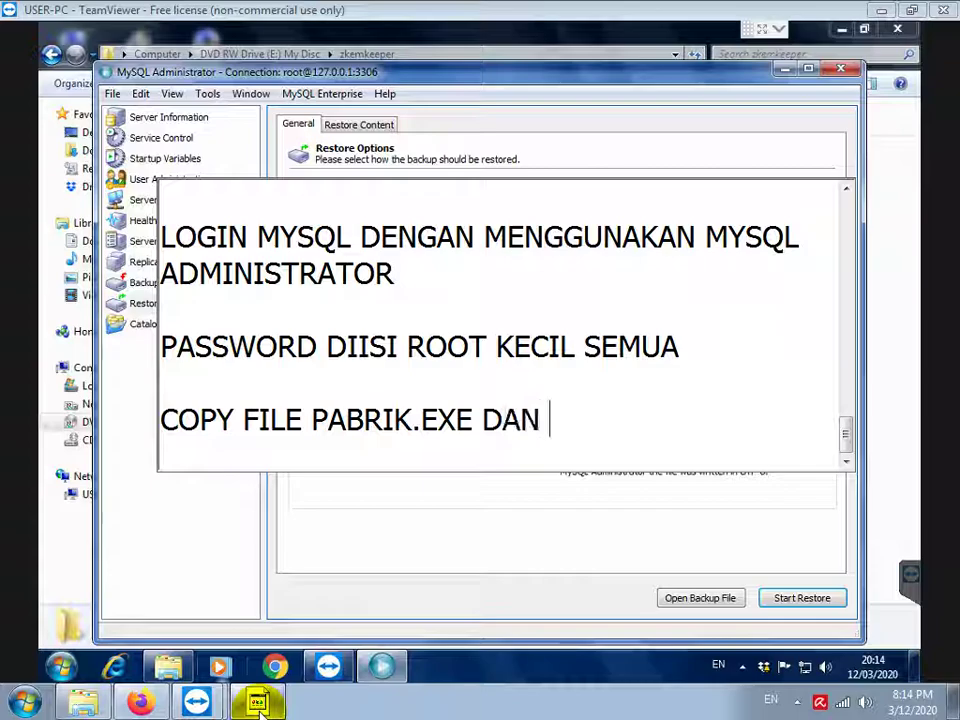
type("FOLDER SUPPO")
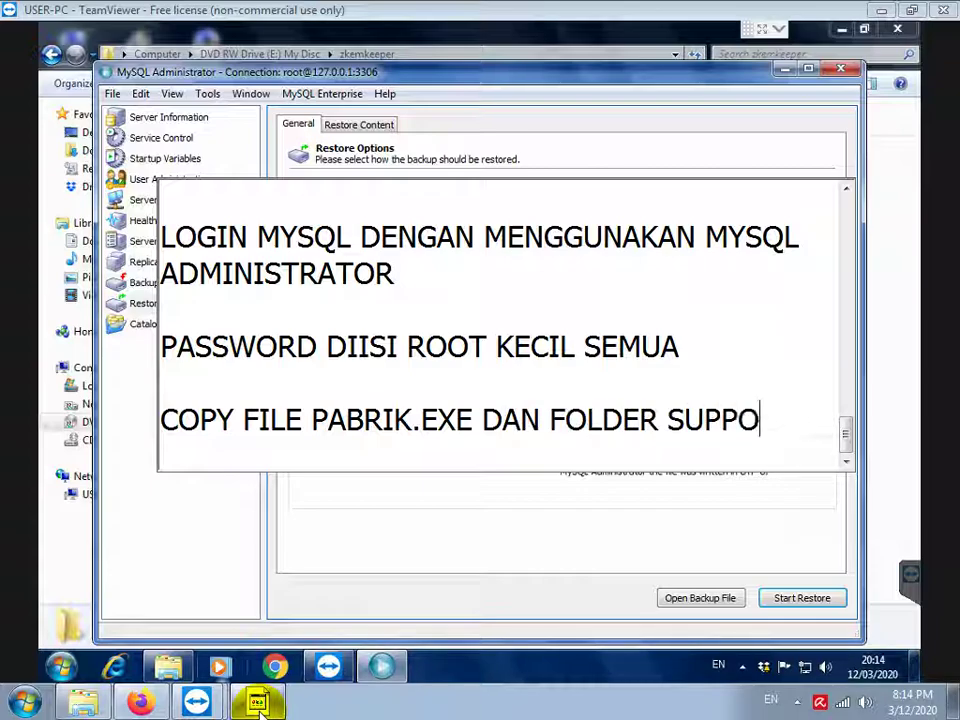
type("RTS KE HARIDDSK")
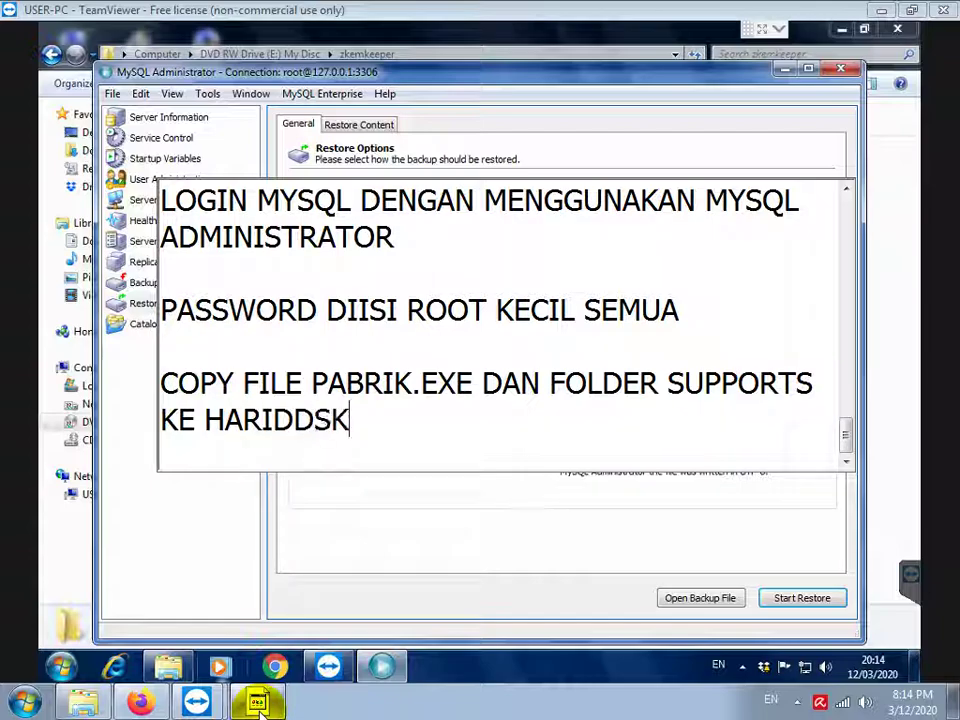
key("BackSpace")
key("BackSpace")
key("BackSpace")
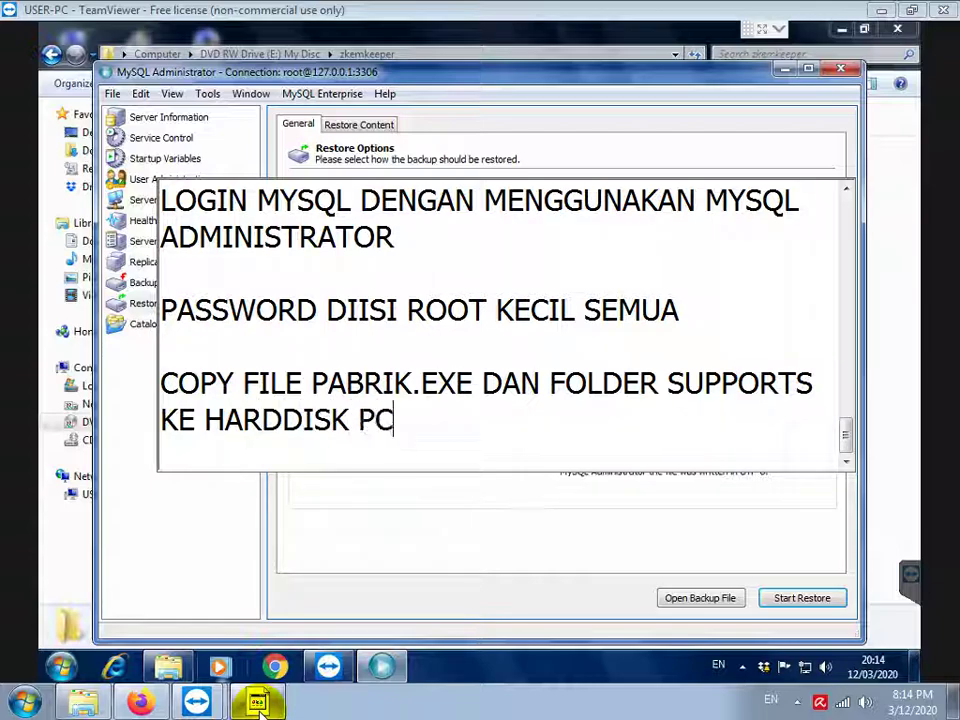
key("Return")
key("Return")
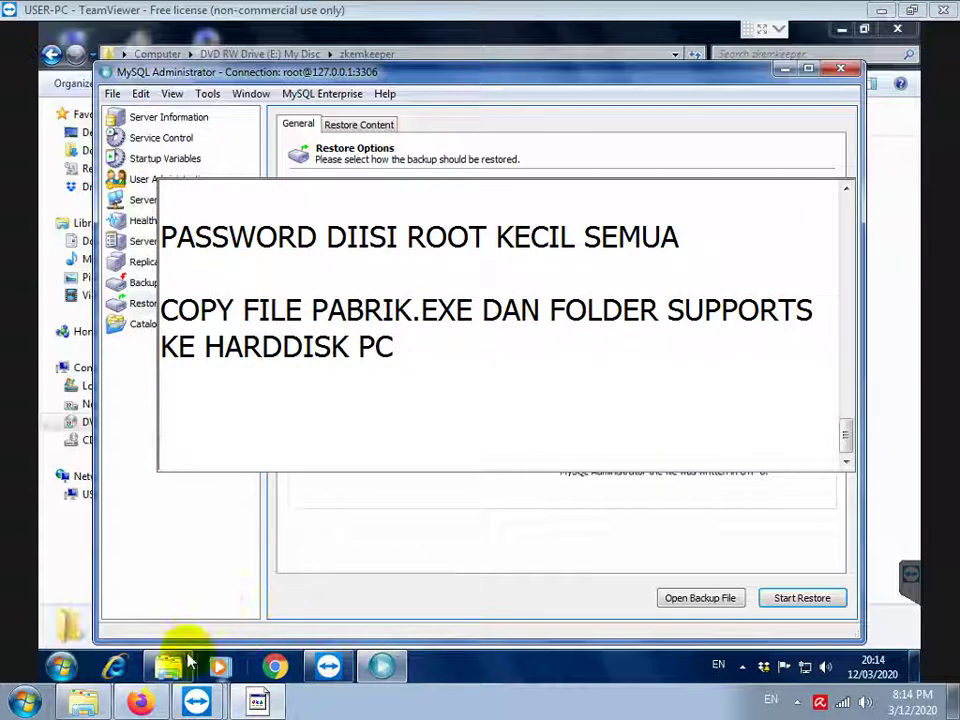
Copy Pabrik-new and the supports folder from the disc's root
left_click(172, 666)
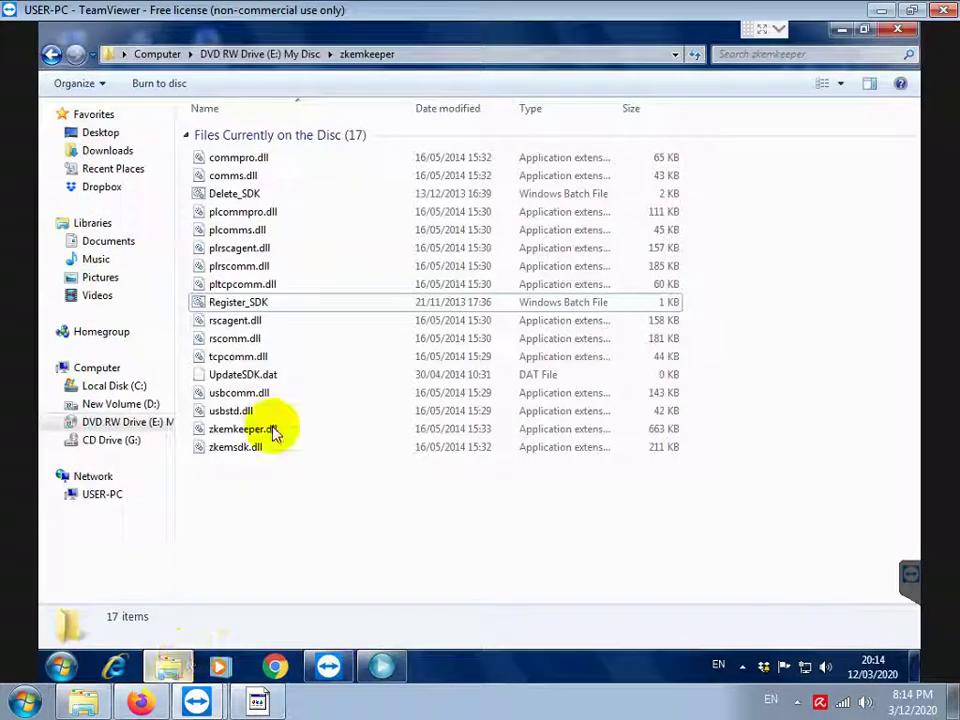
left_click(305, 54)
left_click(250, 285)
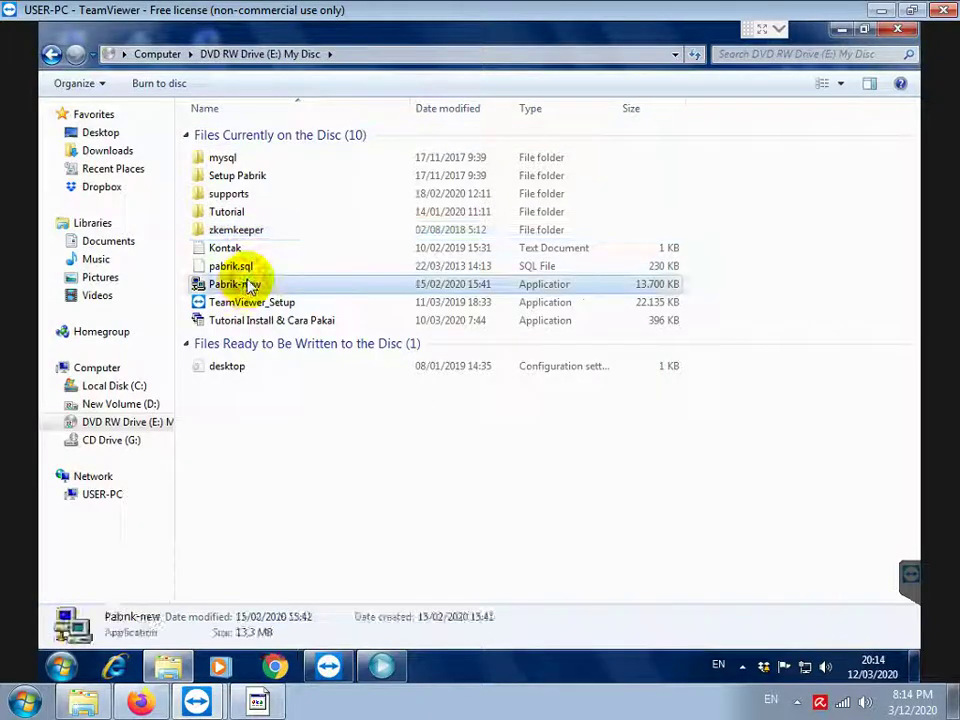
left_click(230, 195, "ctrl")
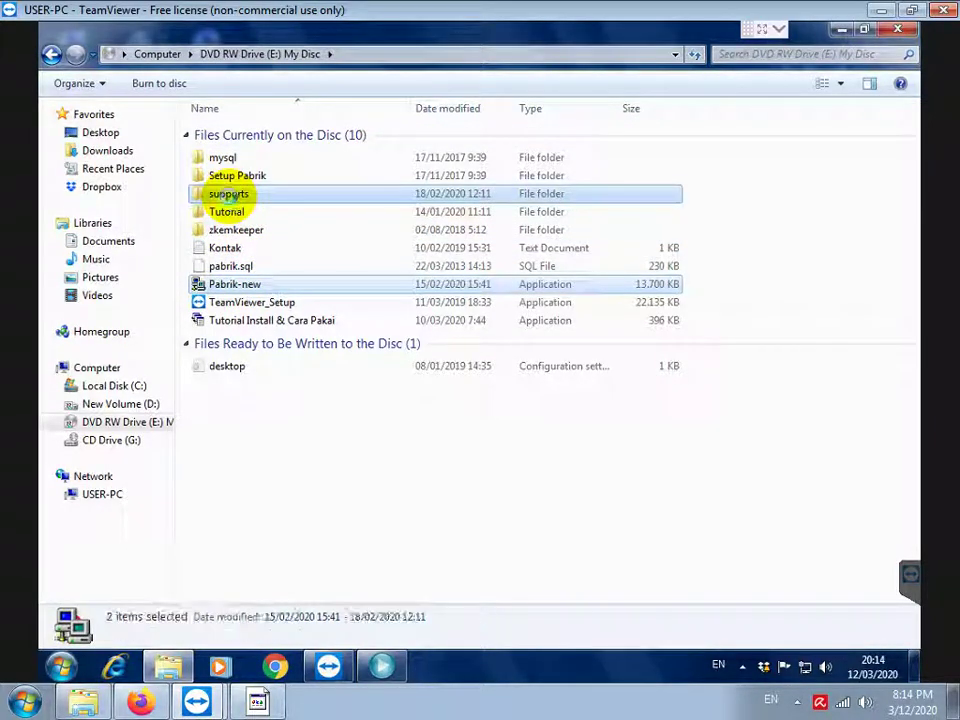
right_click(230, 195)
left_click(279, 388)
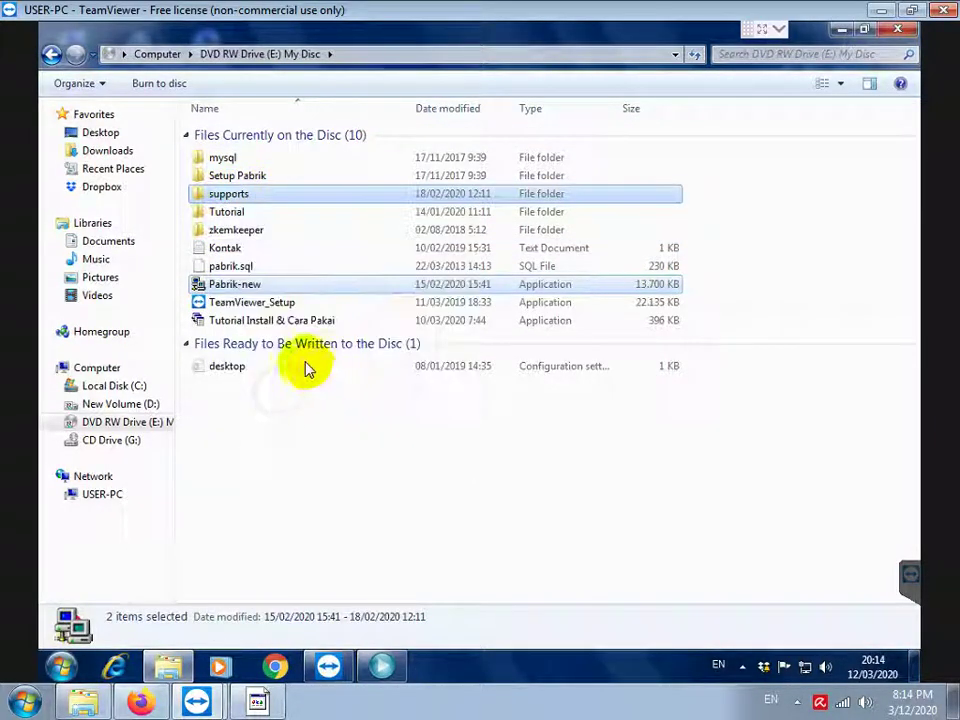
Create a new Pabrik folder on drive D and paste the copied items into it
left_click(120, 404)
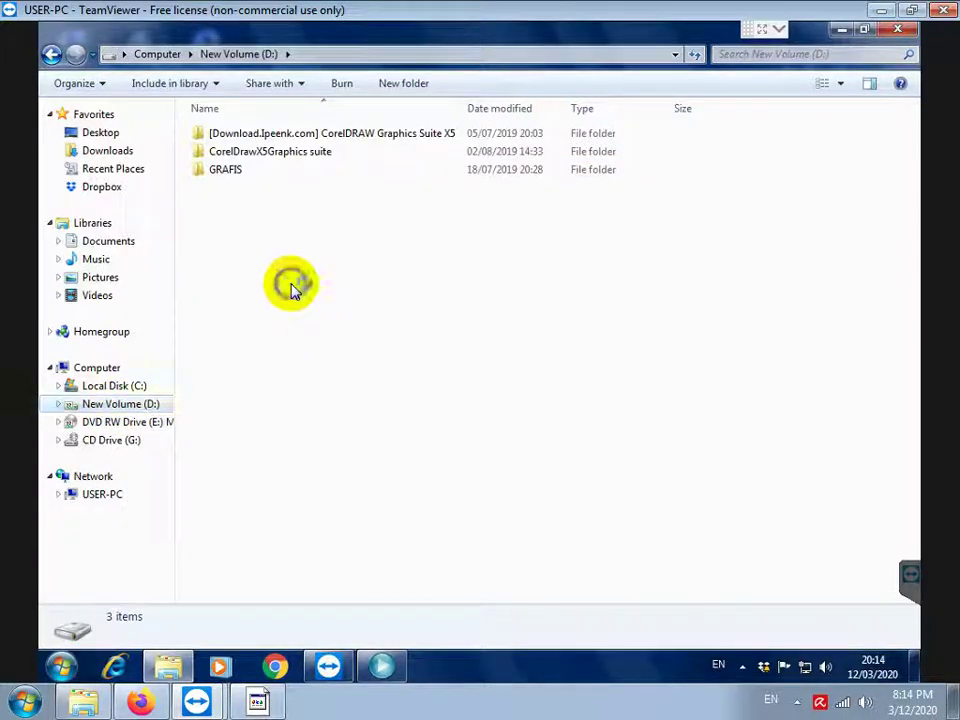
right_click(292, 288)
mouse_move(424, 535)
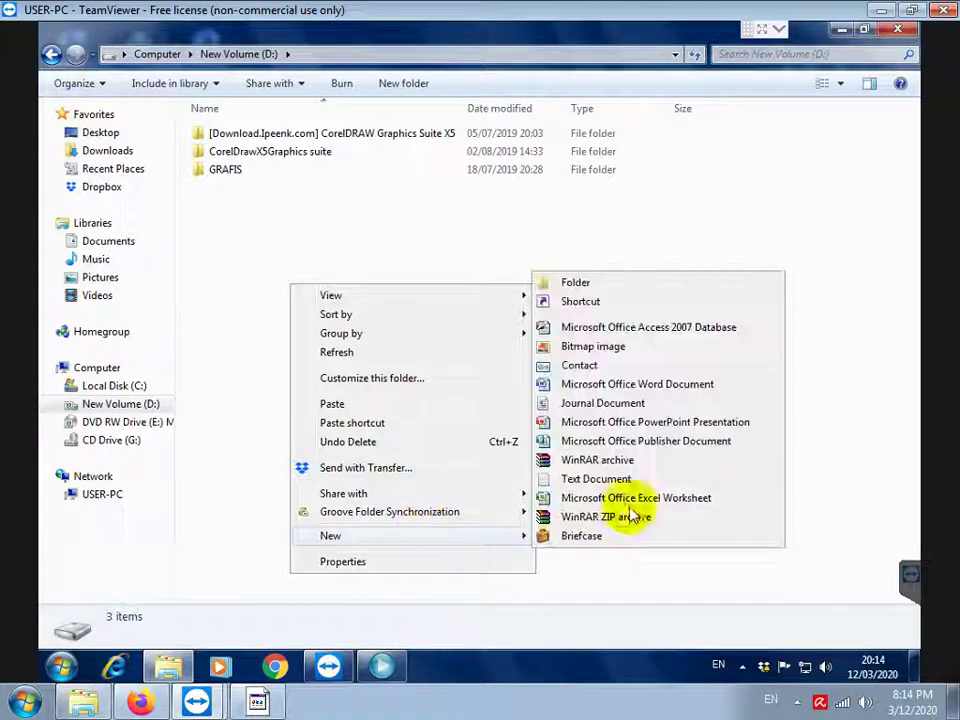
left_click(656, 284)
type("Fabrik")
key("Return")
key("Return")
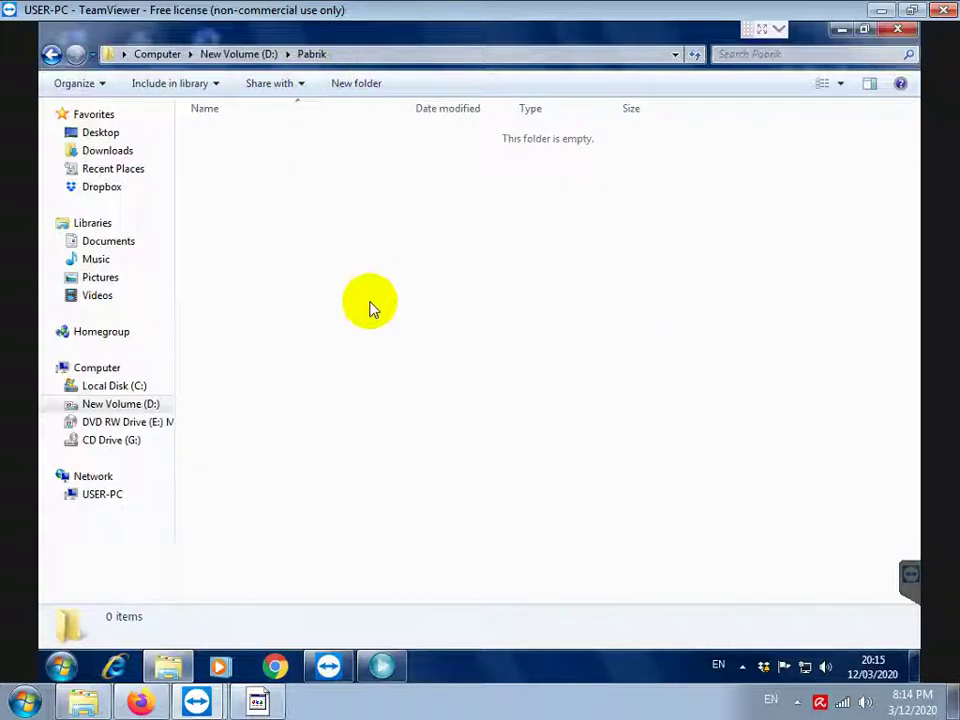
right_click(364, 306)
left_click(399, 422)
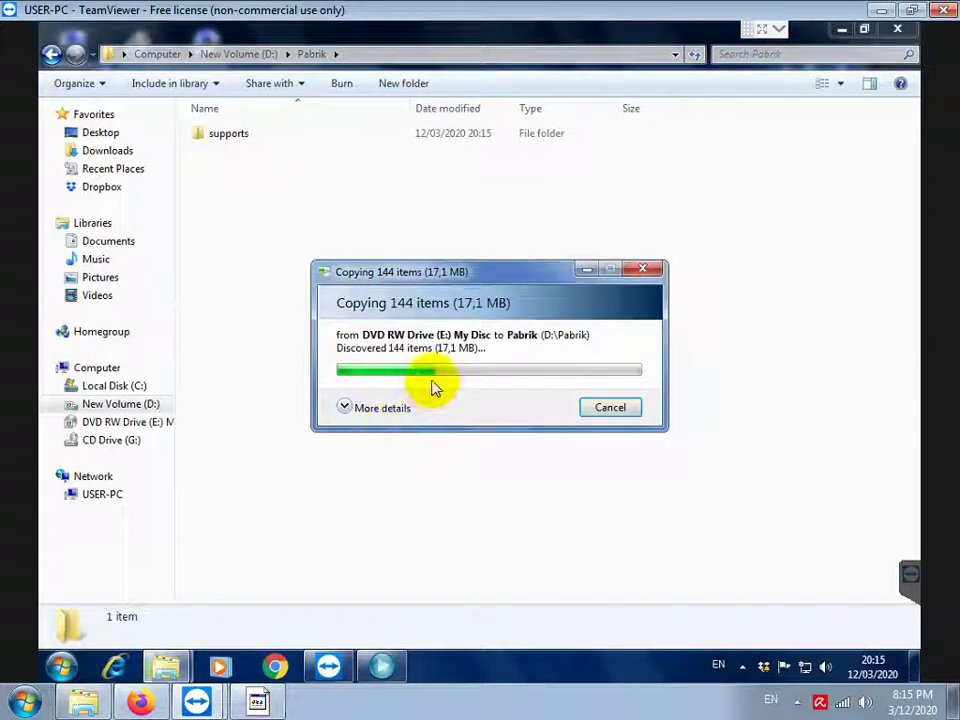
left_click(257, 704)
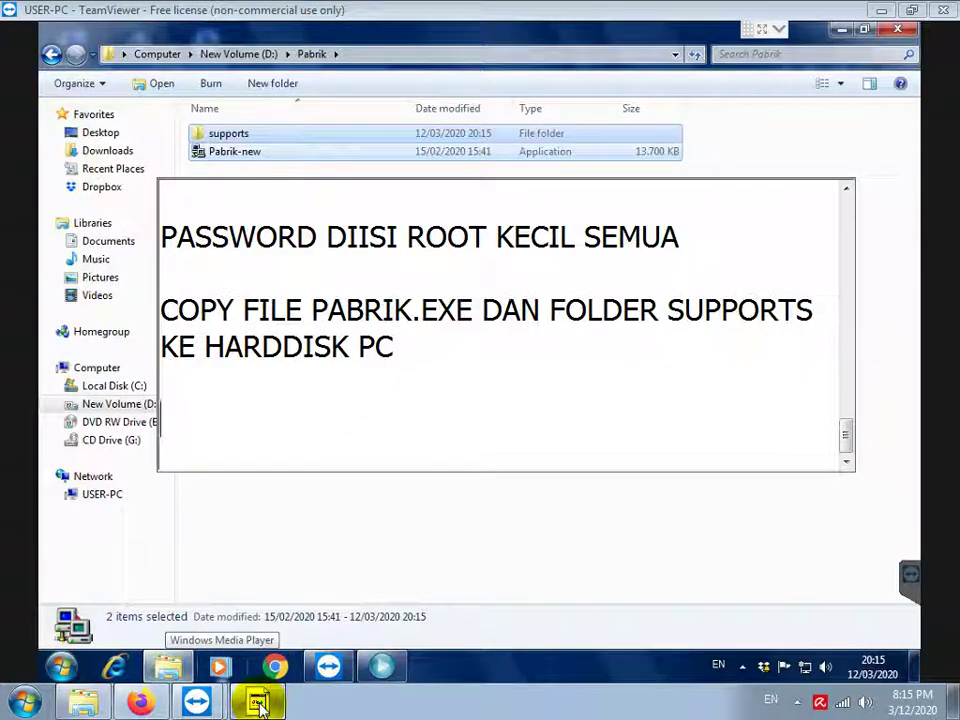
Type 'BUAT SHORTCUT DIDESKTOP DENGAN KLIK KANAN PADA FILE PABRIK.EXE, LALU PILIH SEND TO DESKTOP'
type("BUAT SHOR")
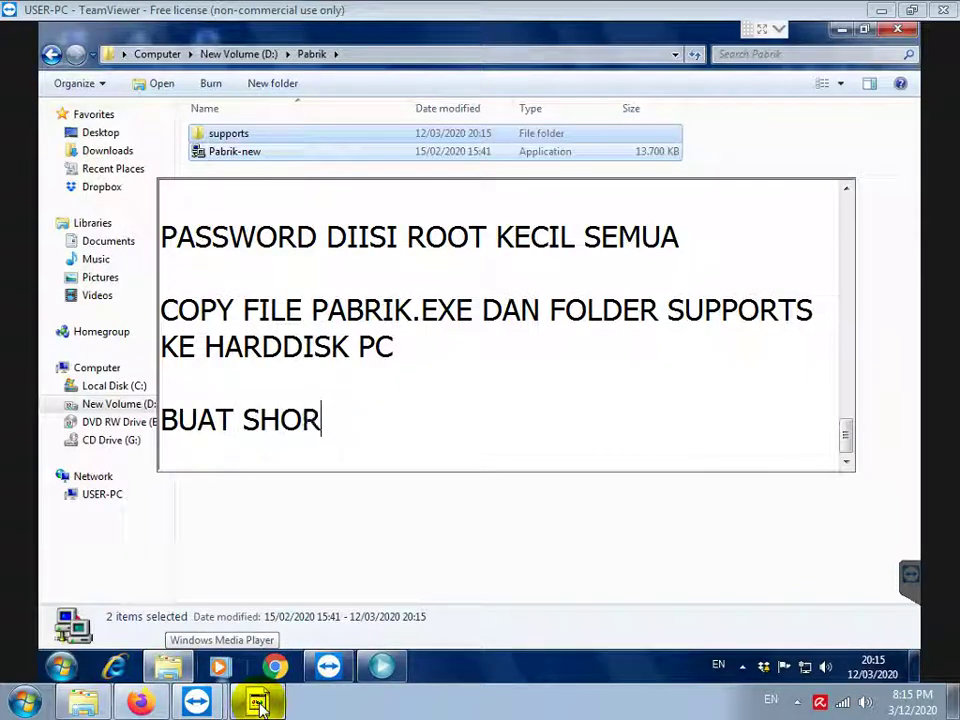
type("TCUT DIDESKT")
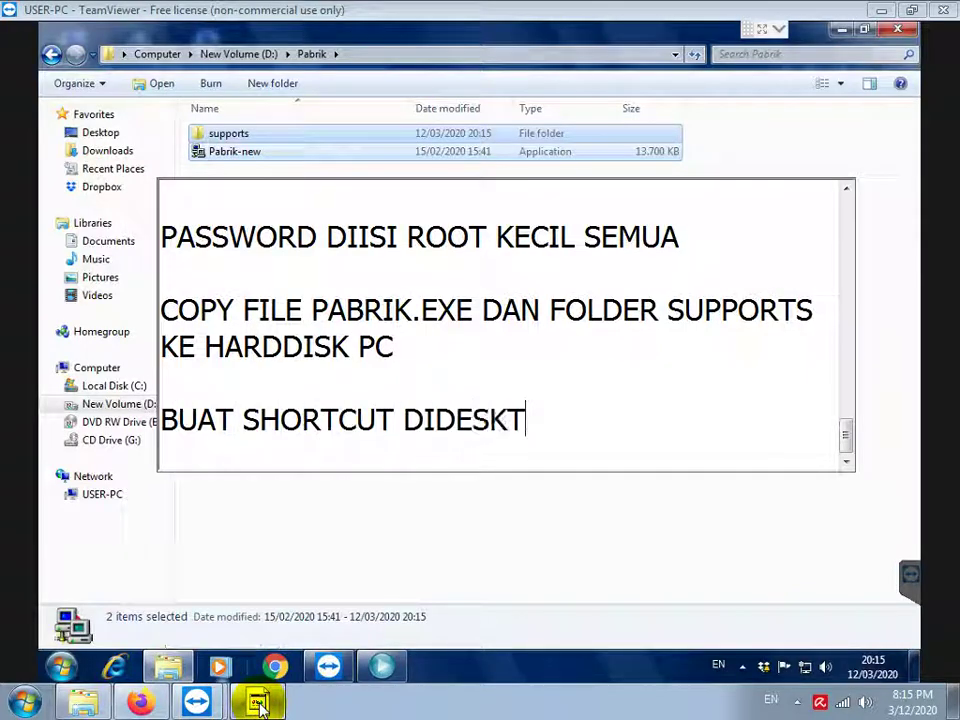
type("OP DENGAN")
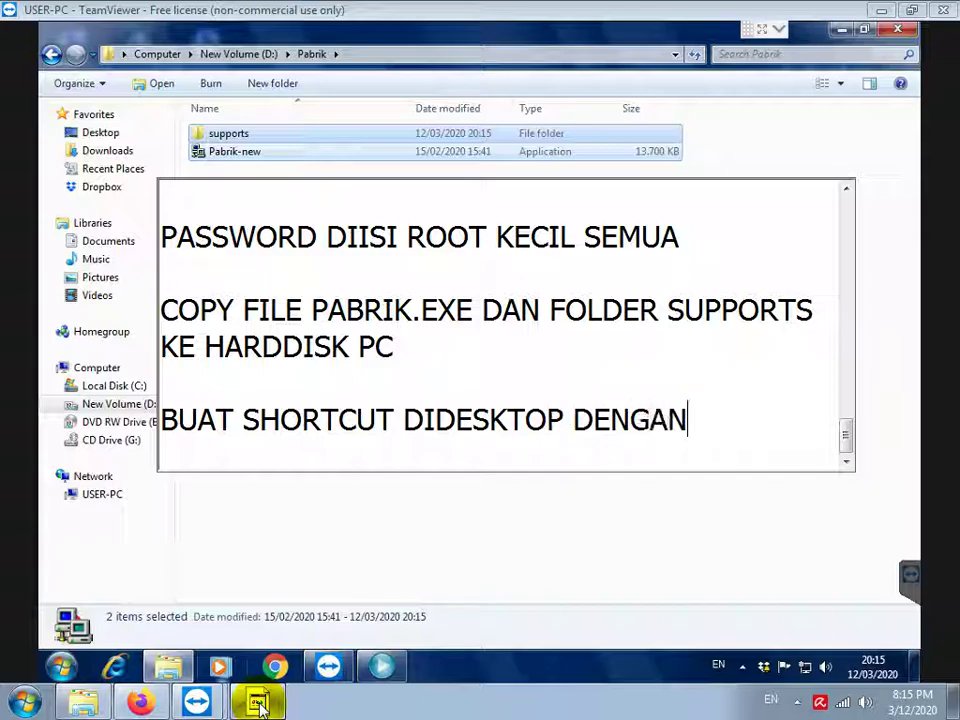
type(" KLIK KANAN PADA FILE PABRIK.EXE, LALU PILIH SEND TO DESKTOP")
key("Return")
key("Return")
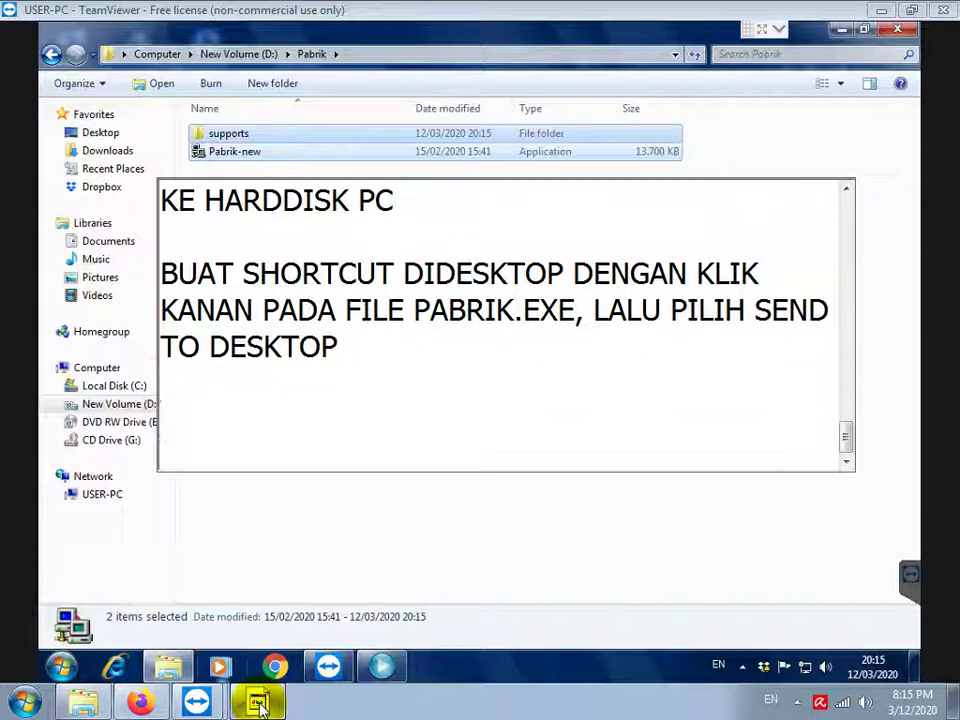
left_click(343, 534)
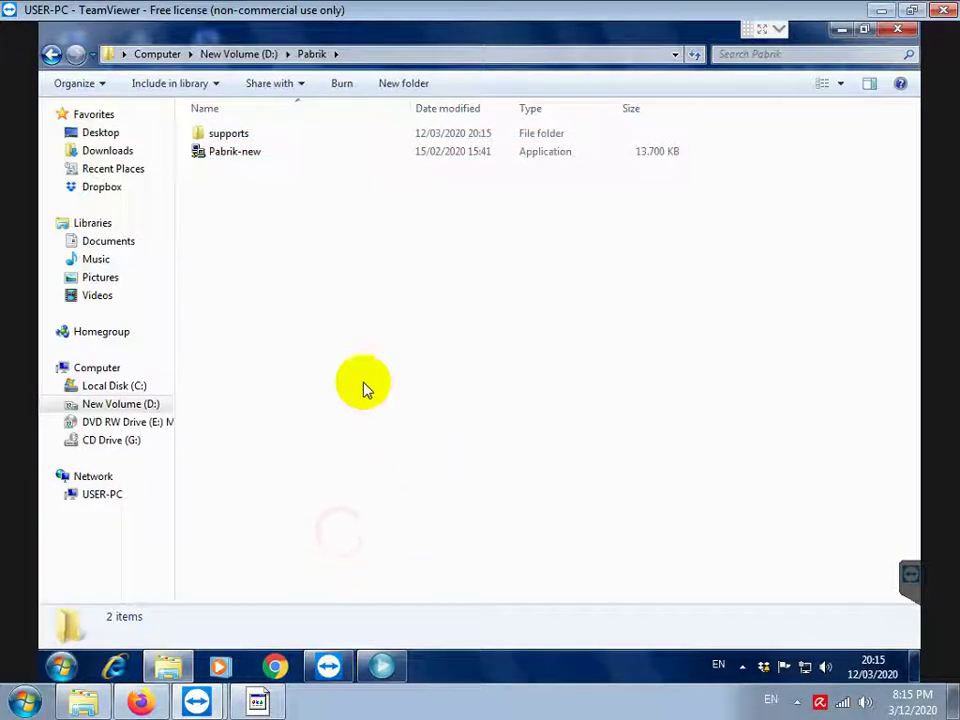
Send Pabrik-new to the desktop as a shortcut, then launch Pabrik ABC from that shortcut
right_click(242, 156)
mouse_move(411, 395)
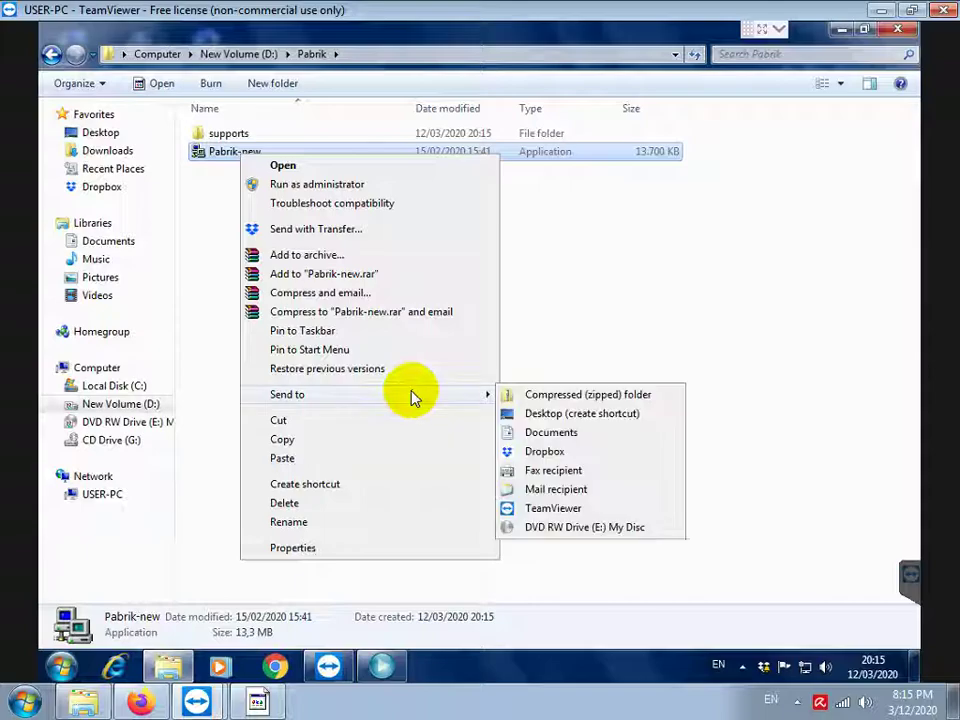
left_click(551, 415)
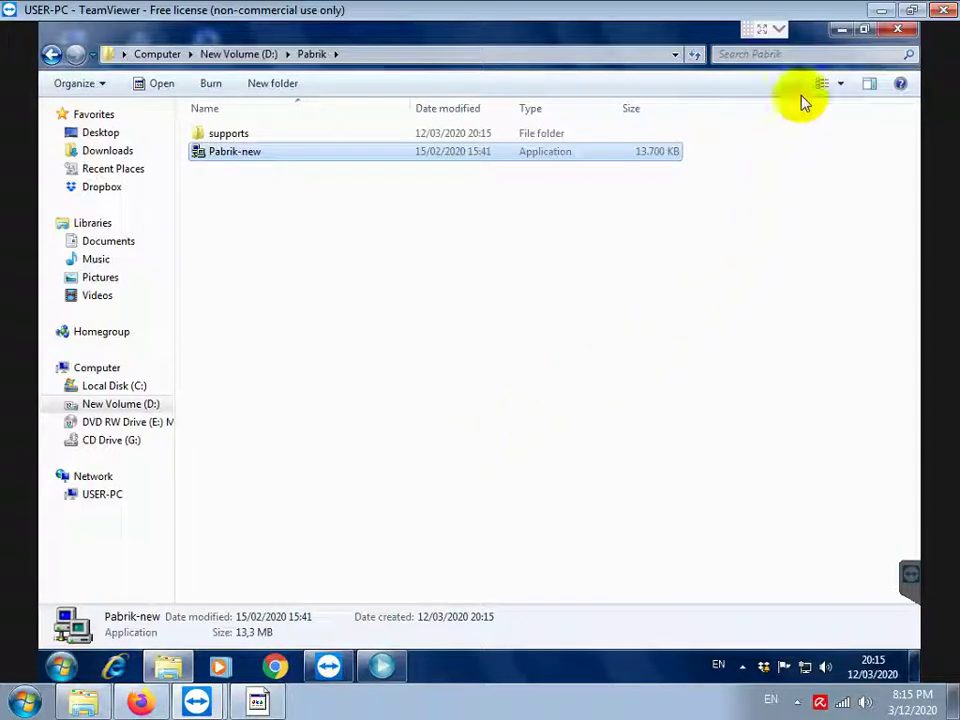
left_click(841, 29)
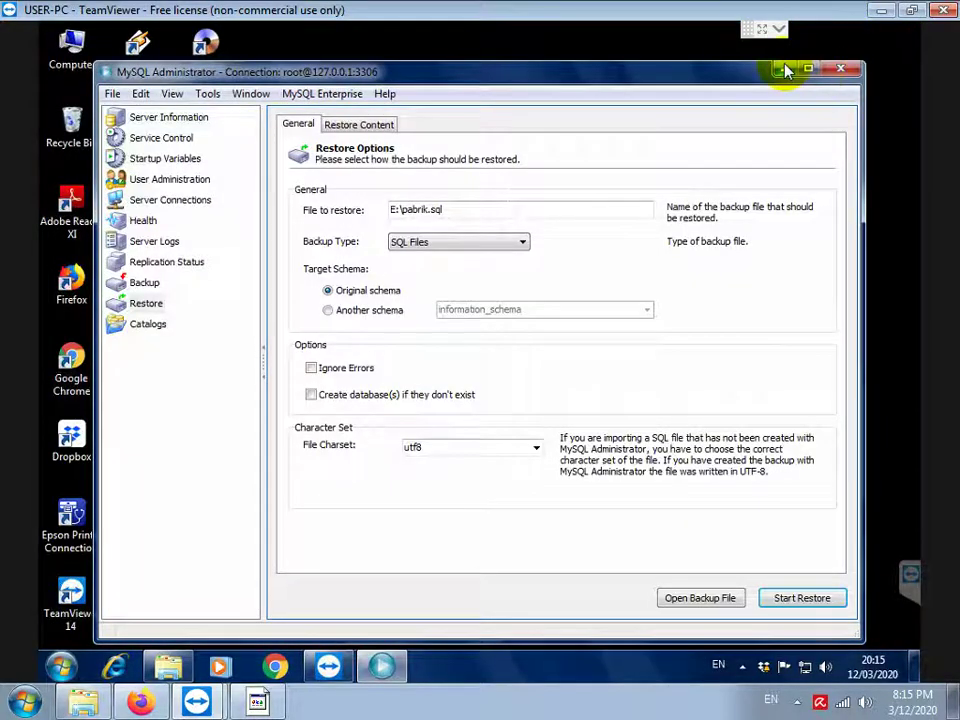
left_click(781, 69)
double_click(150, 372)
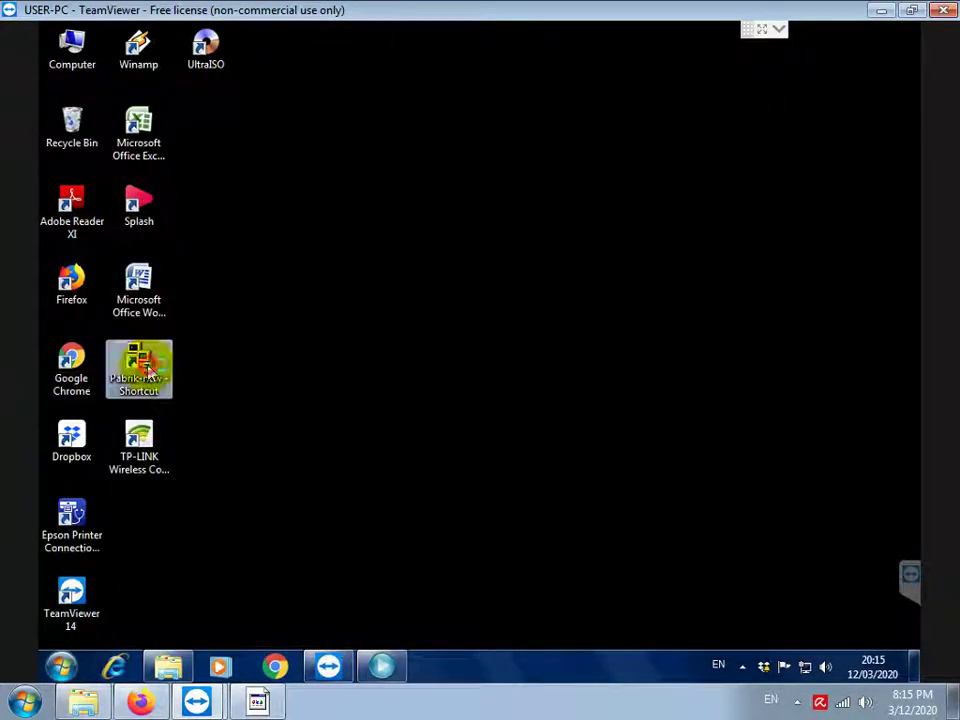
Add a note on logging in to the Pabrik app with lowercase username and password
left_click(255, 700)
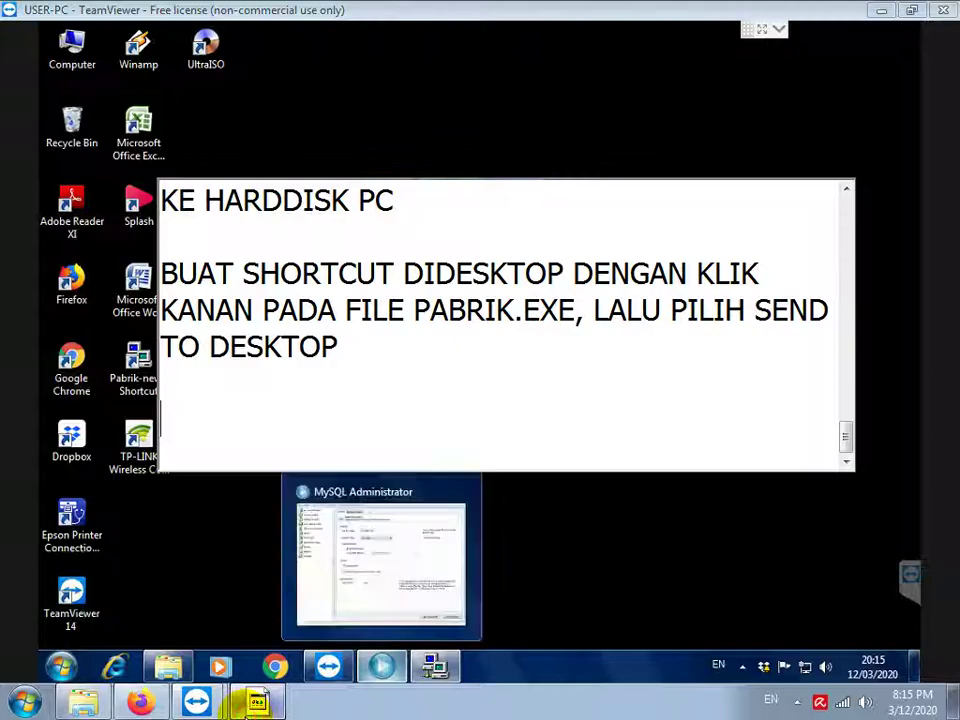
type("LOGIN")
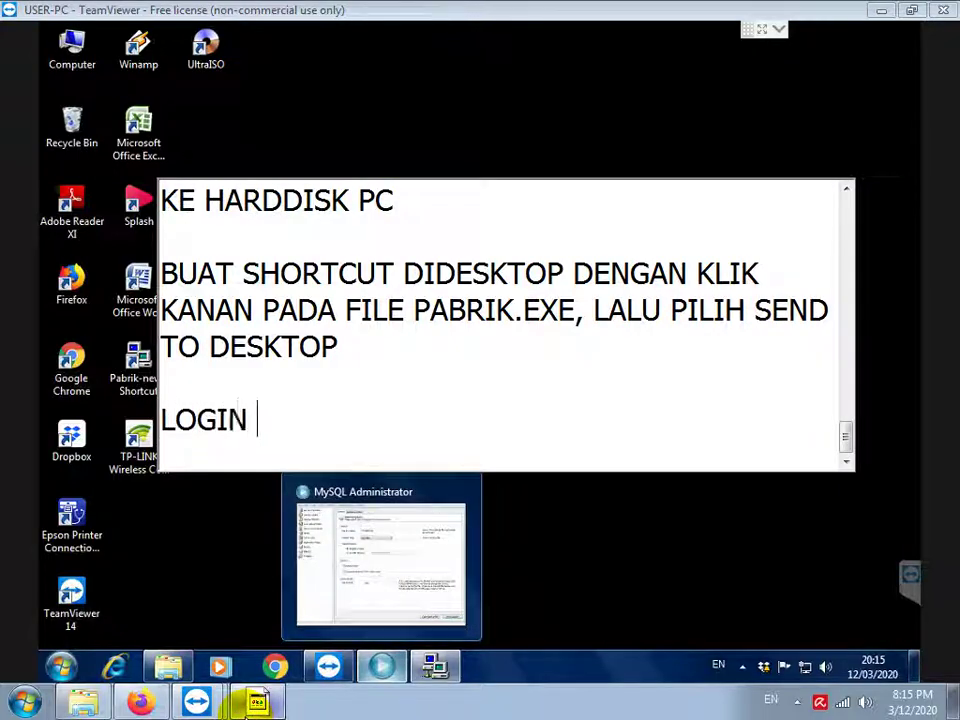
type(" KE APLIKASI PA")
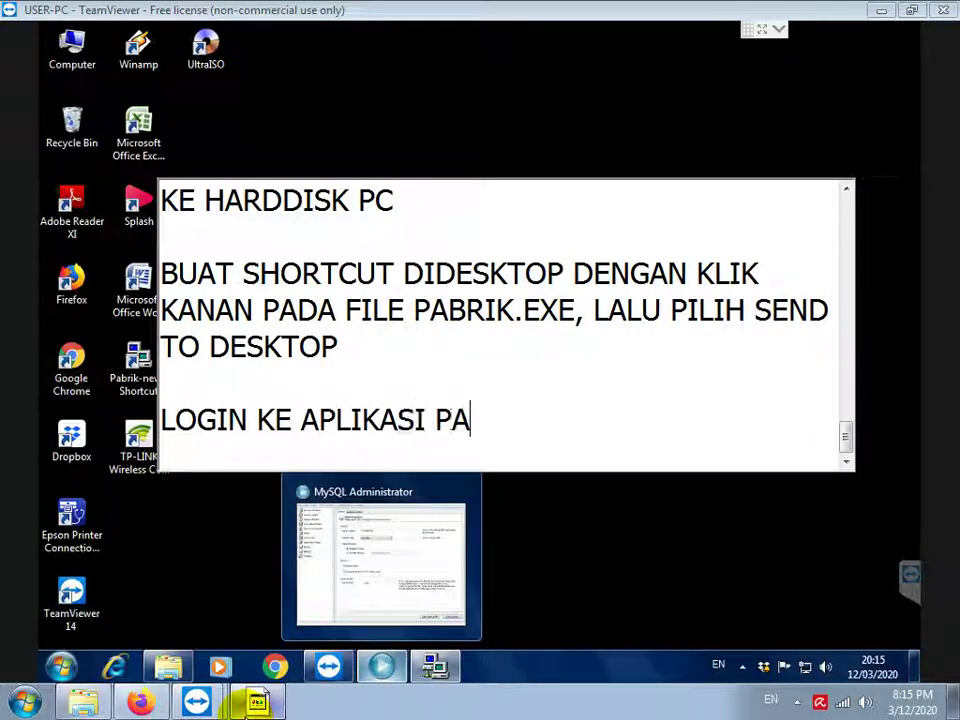
type("BRIK, USERNAME")
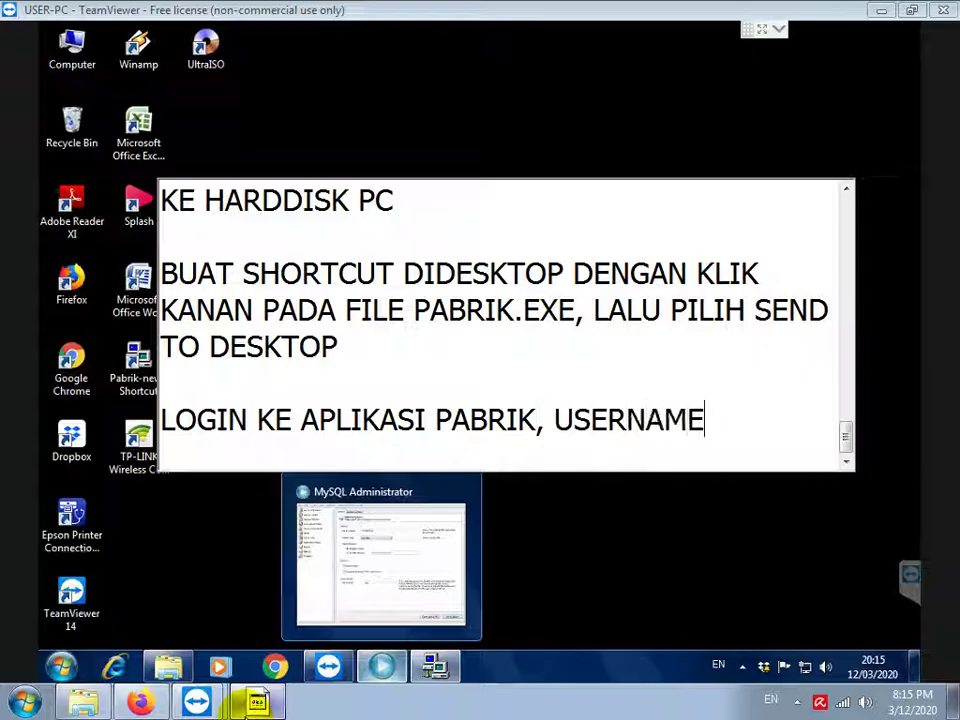
type(" DAN PASS")
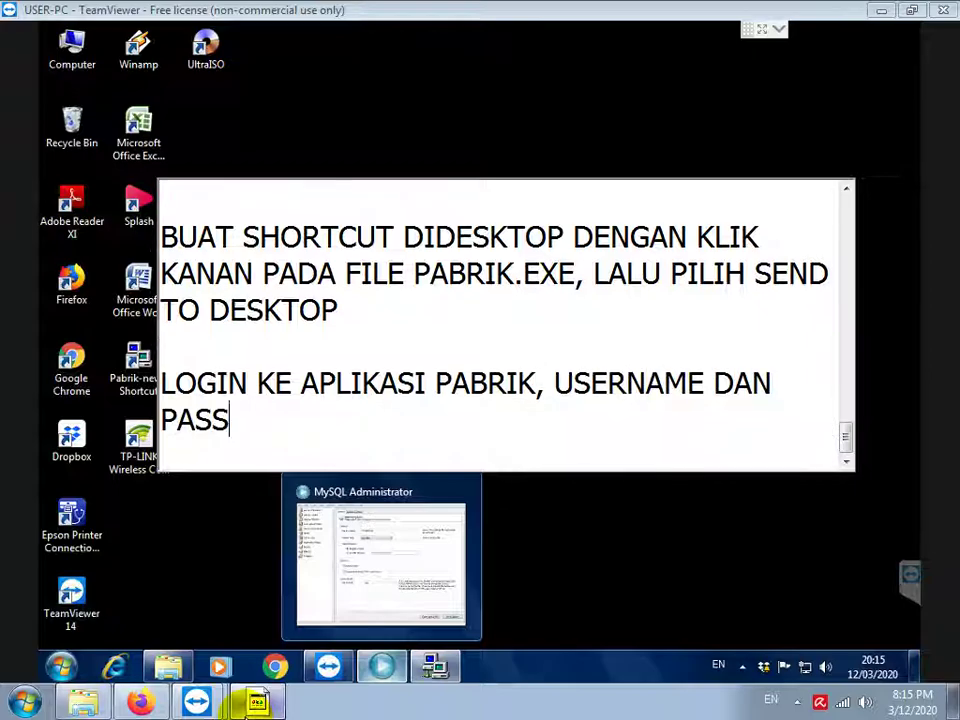
type("WORD DIISI DENGAN ")
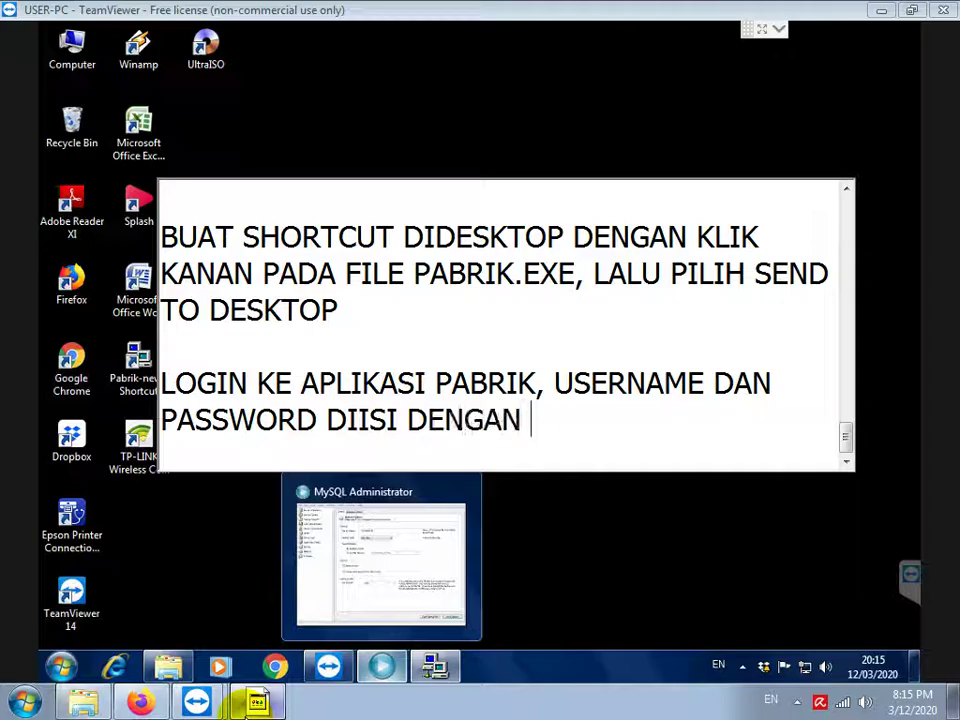
type("ADMIN SEMUA KECIL SEMUA")
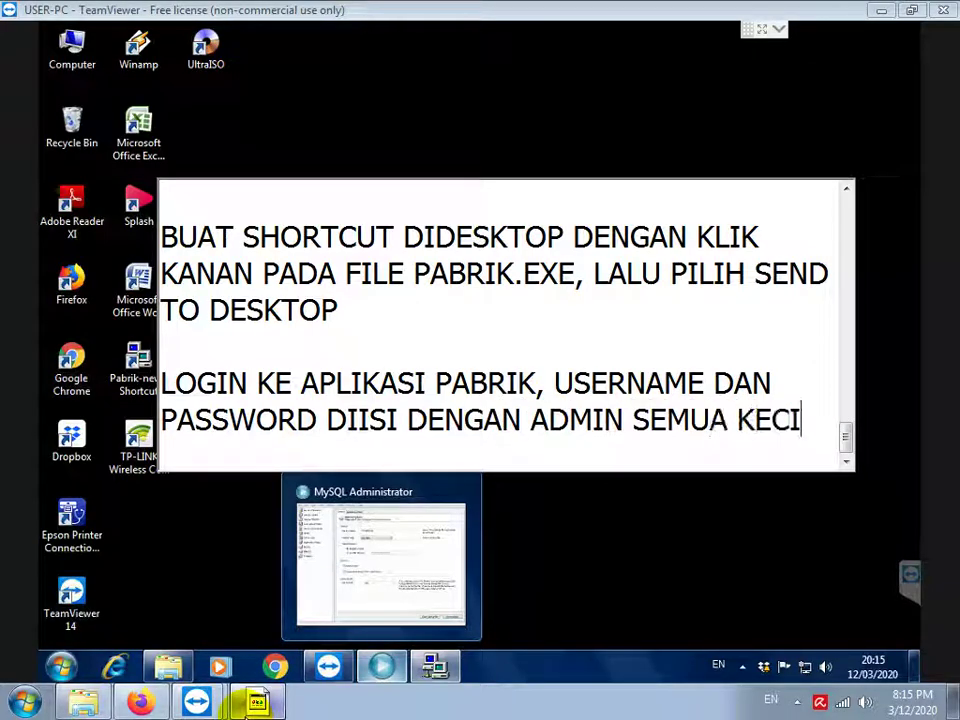
key("Return")
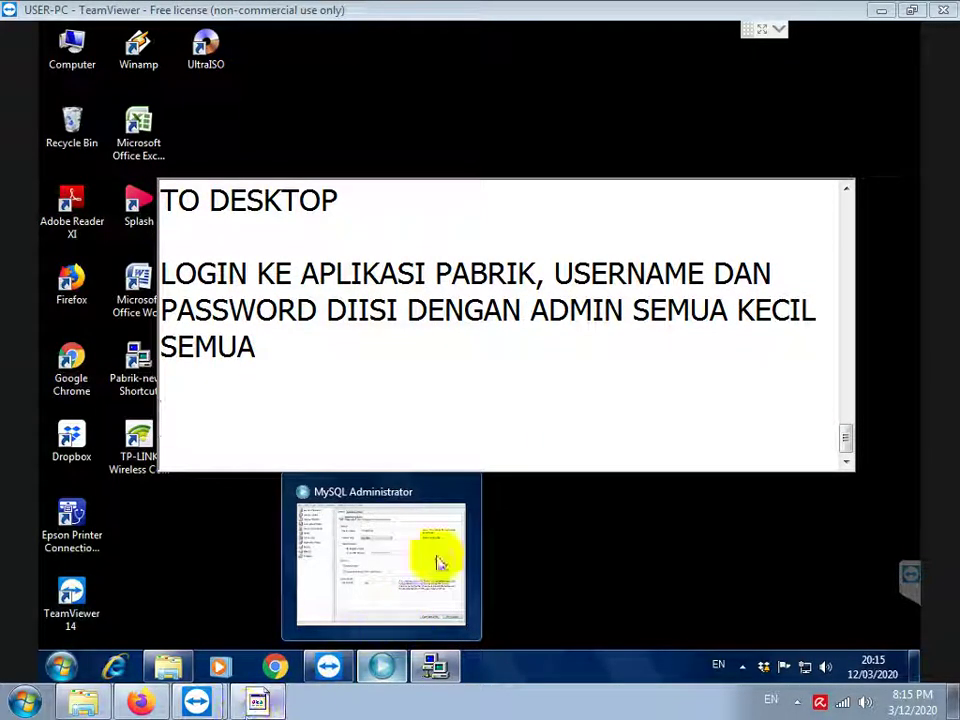
Fill the Pabrik Login dialog with the admin username and its password
left_click(424, 583)
left_click(472, 338)
type("ad")
key("Tab")
type("admin")
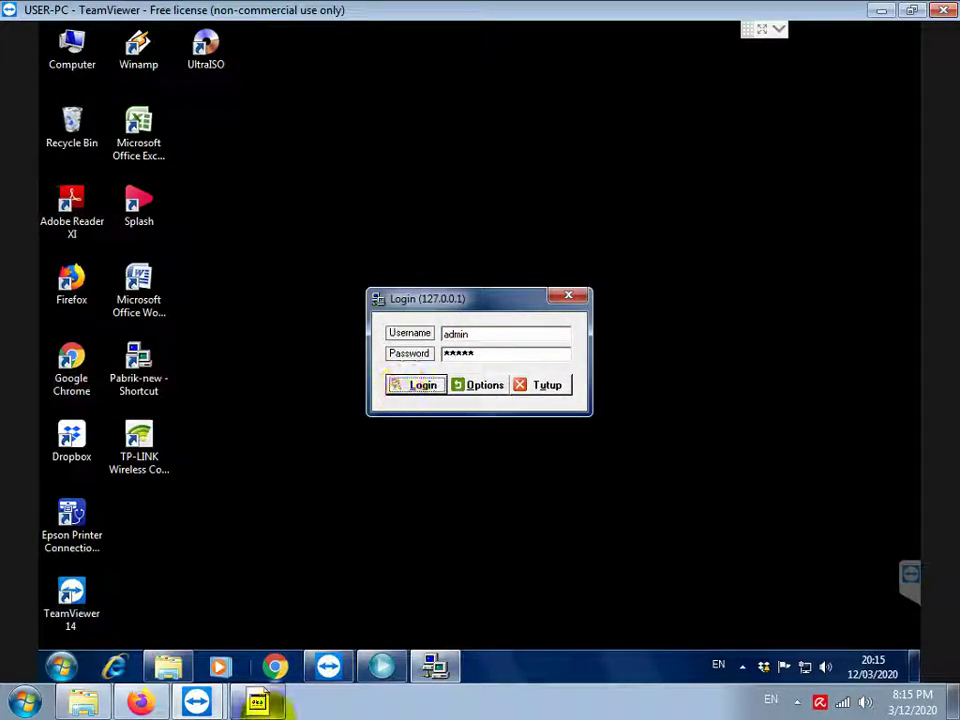
Add the warning 'TUNGGU, JANGAN CLOSE PAKSA APLIKASI, KARENA LAGI UPDATE DATABASE SAAT PERTAMA KALI LOGIN'
left_click(260, 703)
key("Return")
key("Return")
type("TUNG")
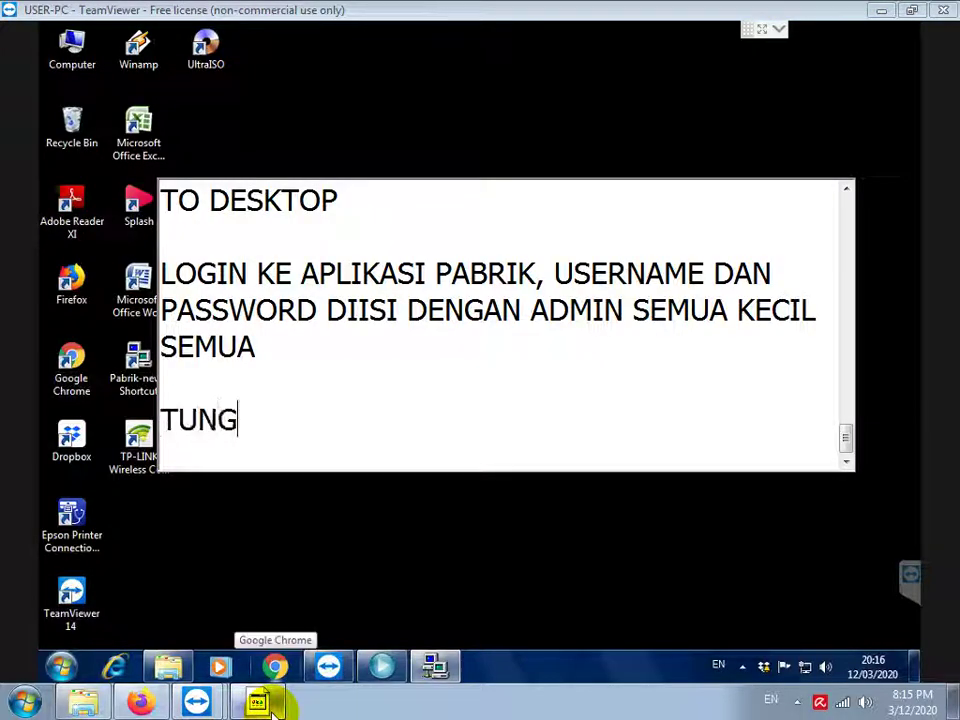
type("GU, JANGAN ")
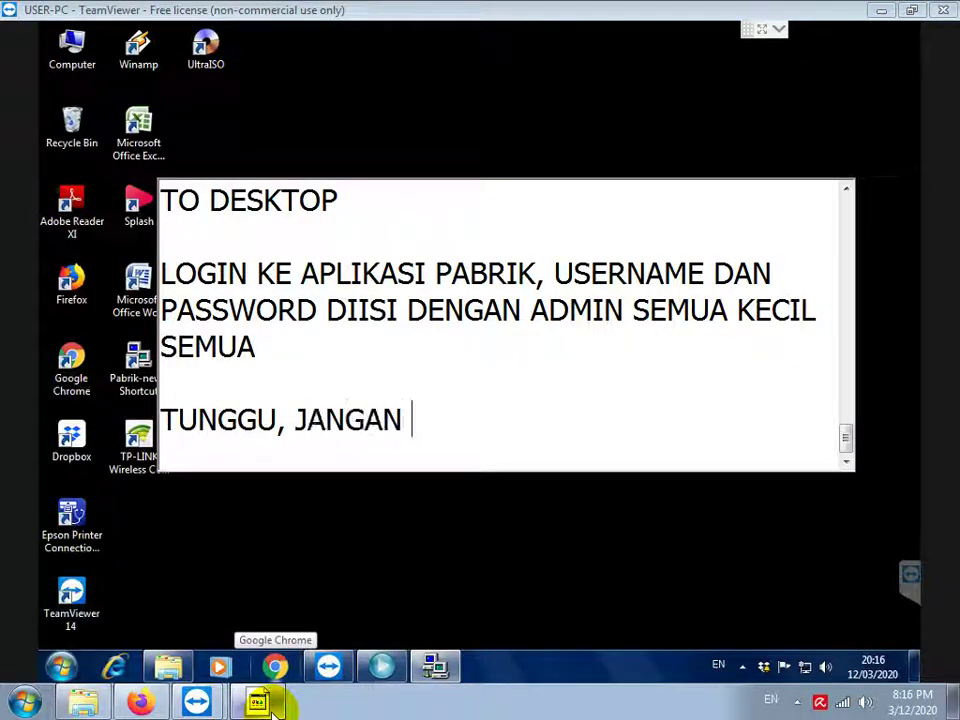
type("CLOSE PAKSA APLI")
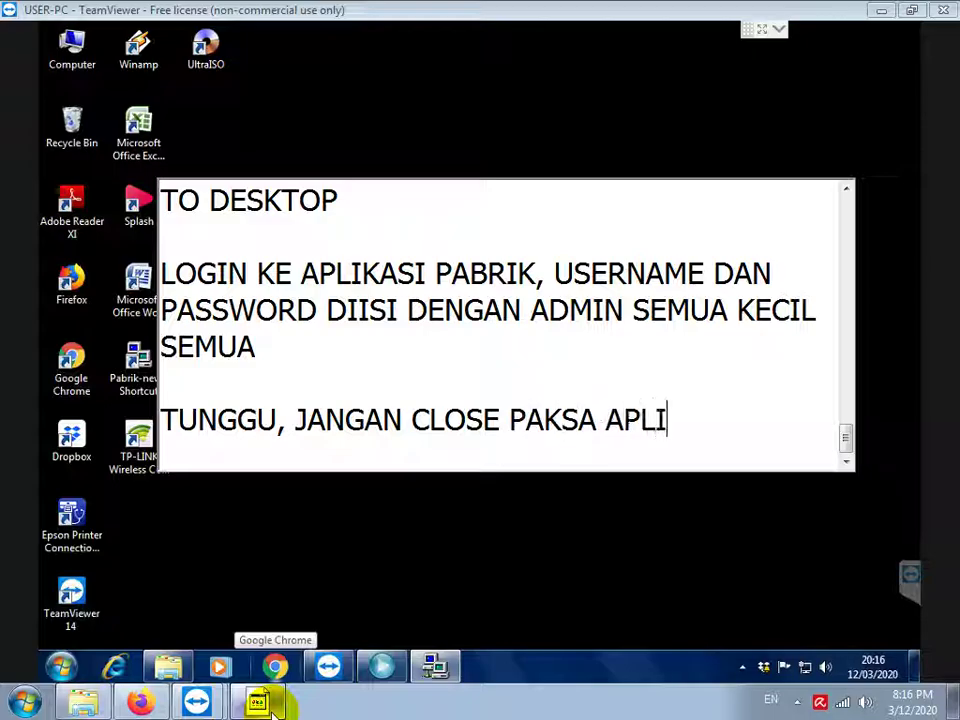
type("KASI, KARENA LAGI U")
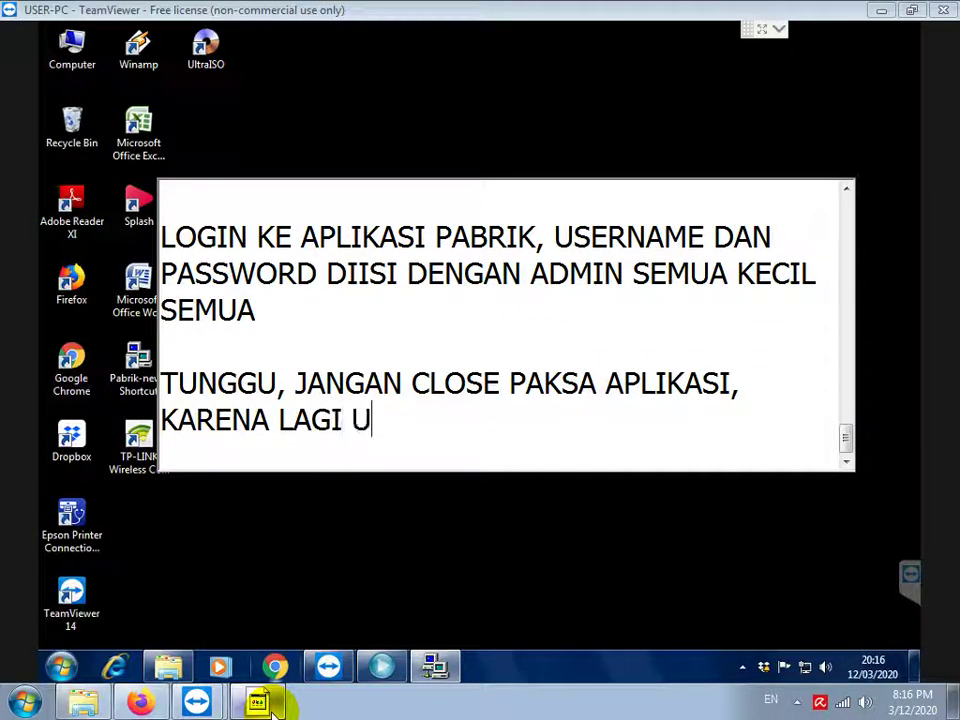
type("PDATE DATABASE SAAT PERTAM")
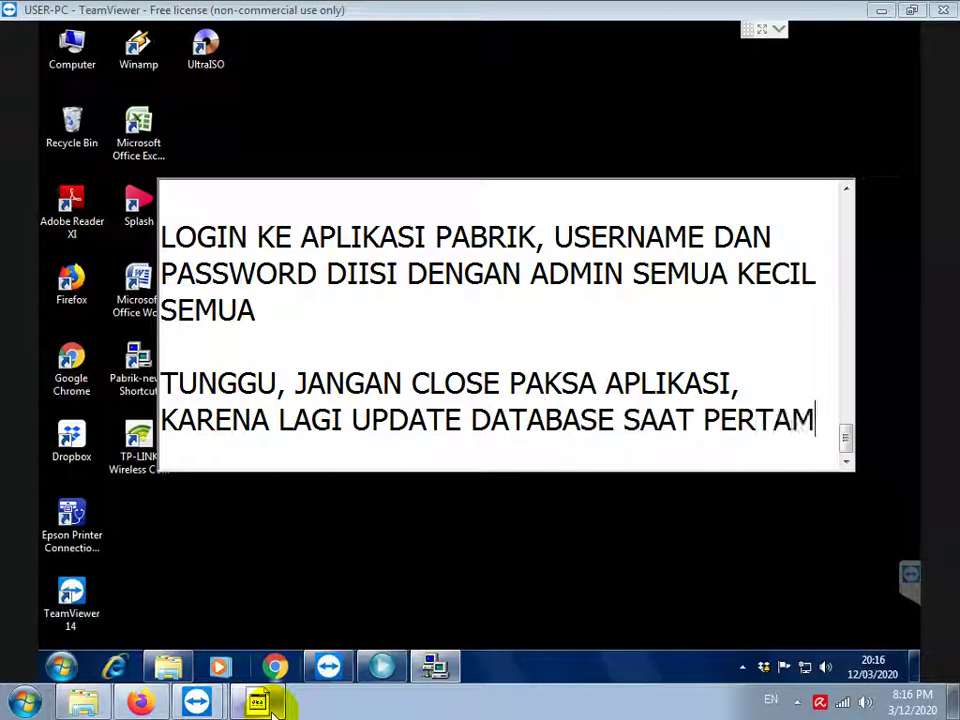
type("A KALI LOGIN")
key("Return")
key("Return")
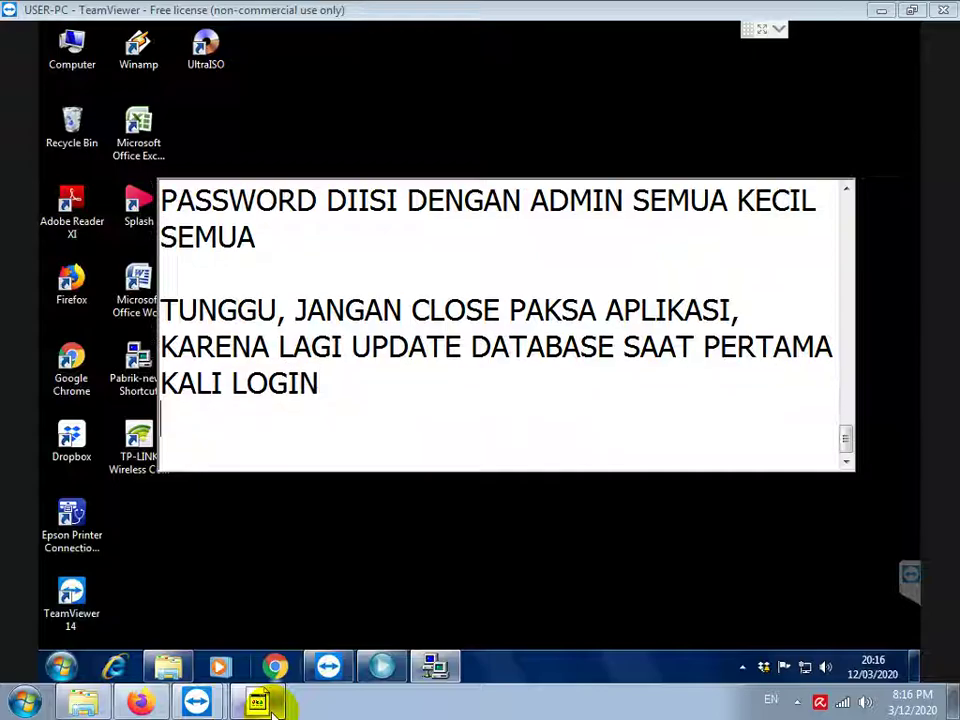
Submit the admin credentials in the Login (127.0.0.1) dialog while Pabrik ABC loads
left_click(490, 565)
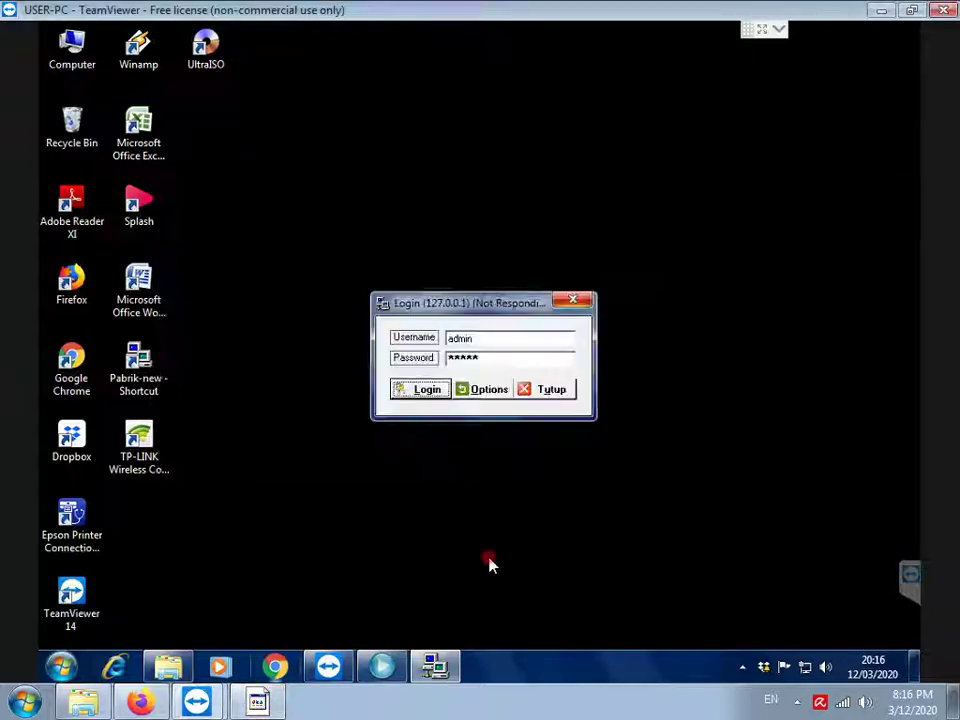
left_click(430, 392)
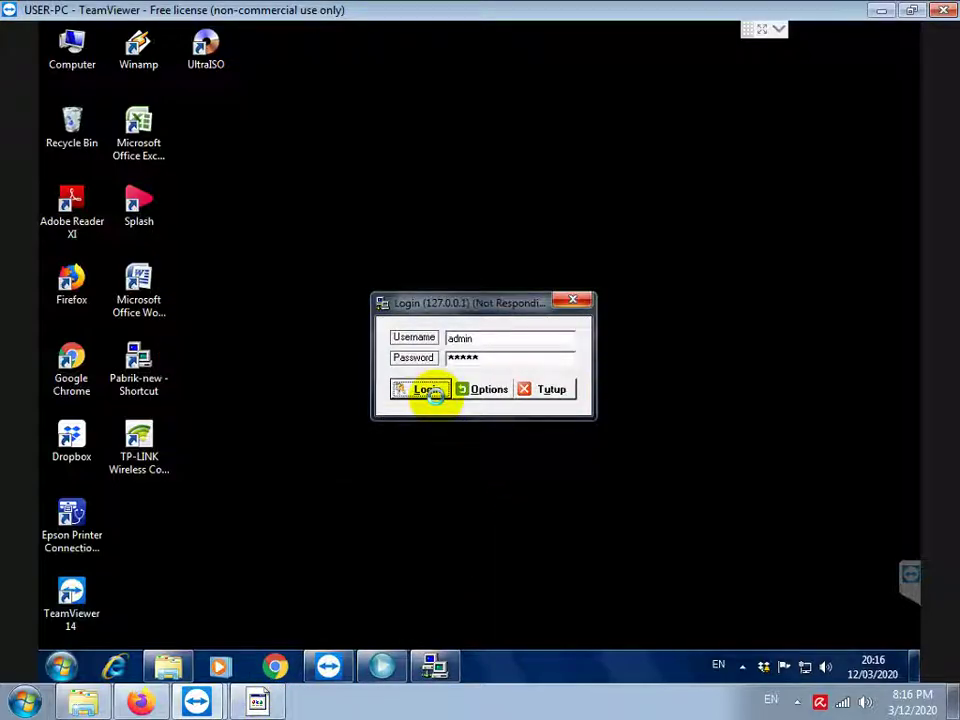
left_click(260, 702)
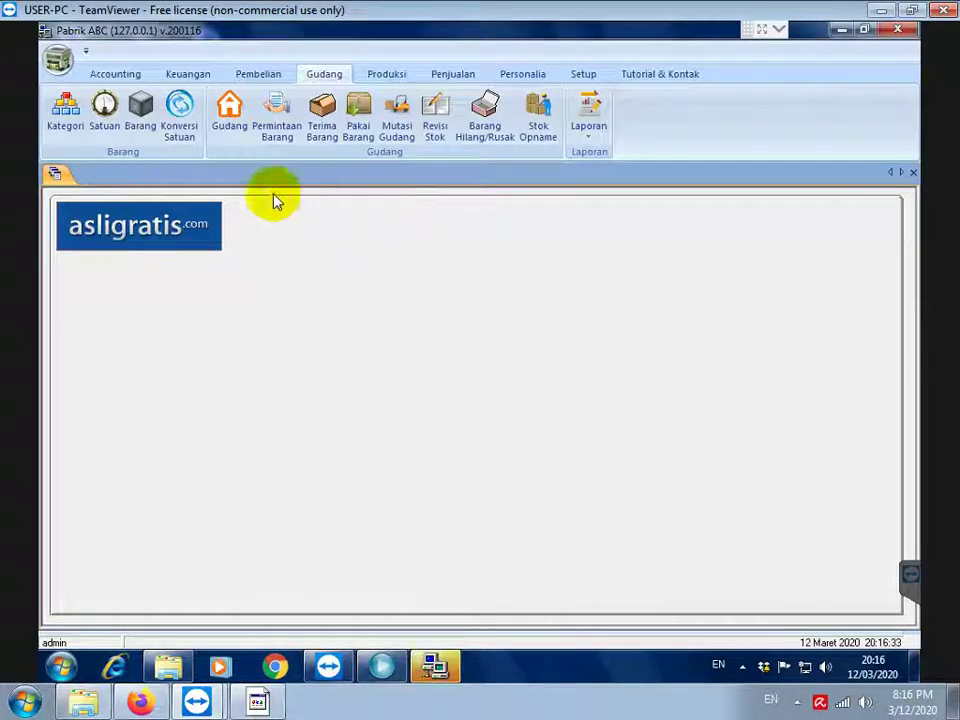
Run the Keuangan Laporan Kas report with the start year changed to 2001
left_click(193, 76)
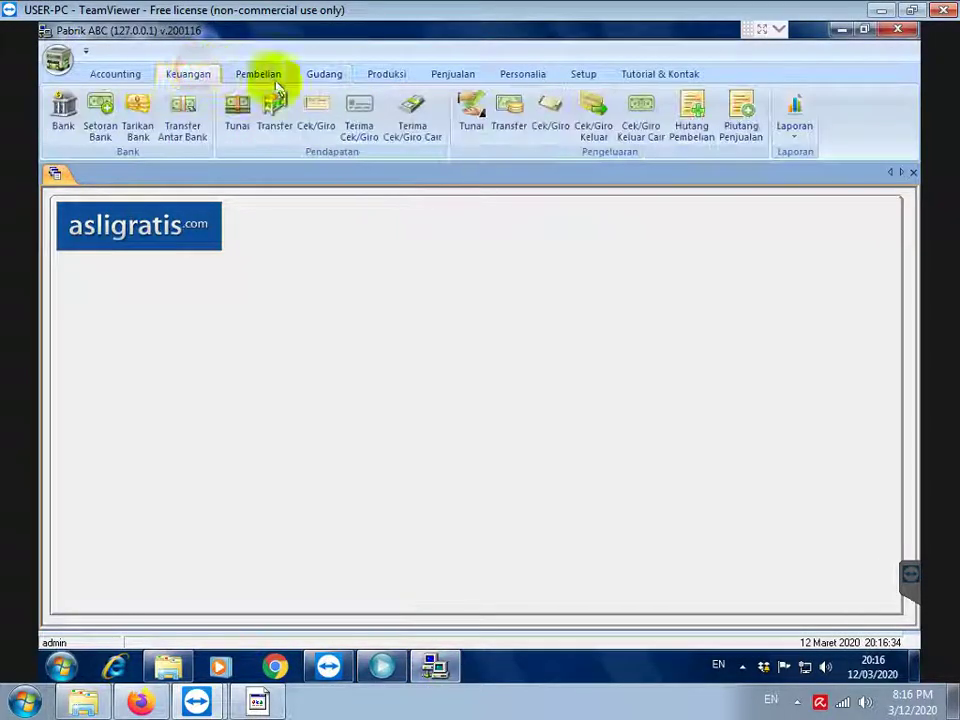
left_click(797, 140)
left_click(793, 155)
left_click(525, 315)
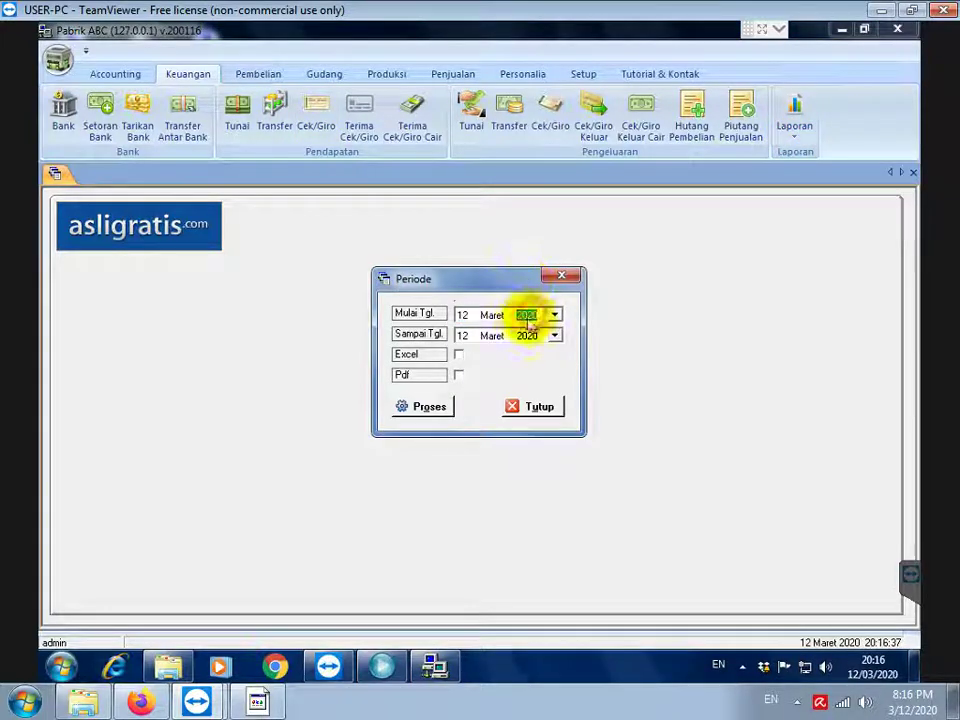
type("2001")
left_click(415, 410)
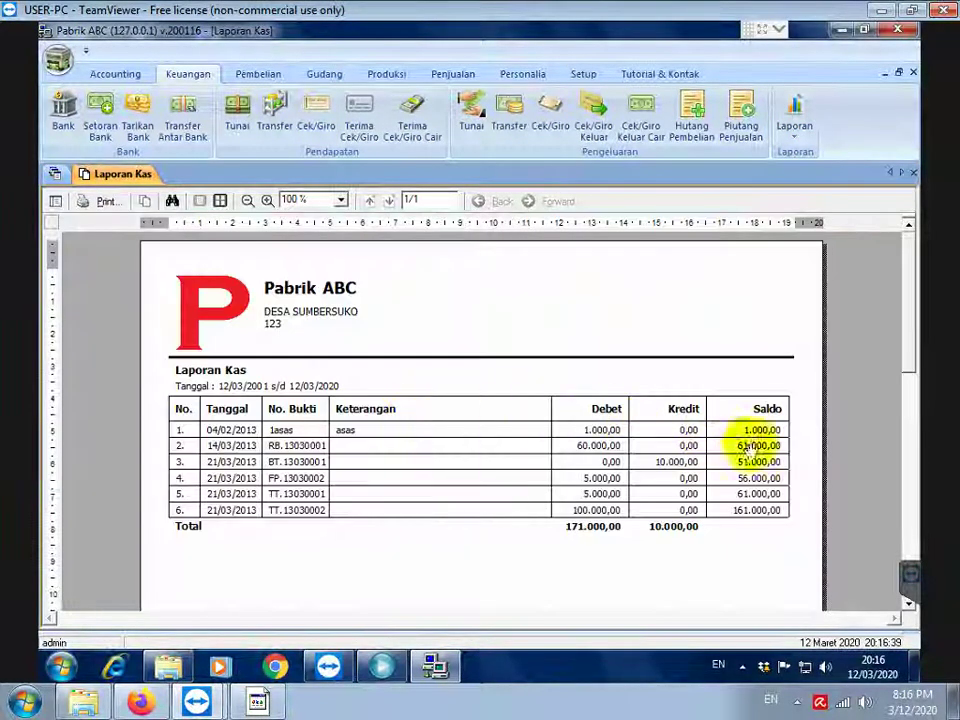
mouse_move(273, 705)
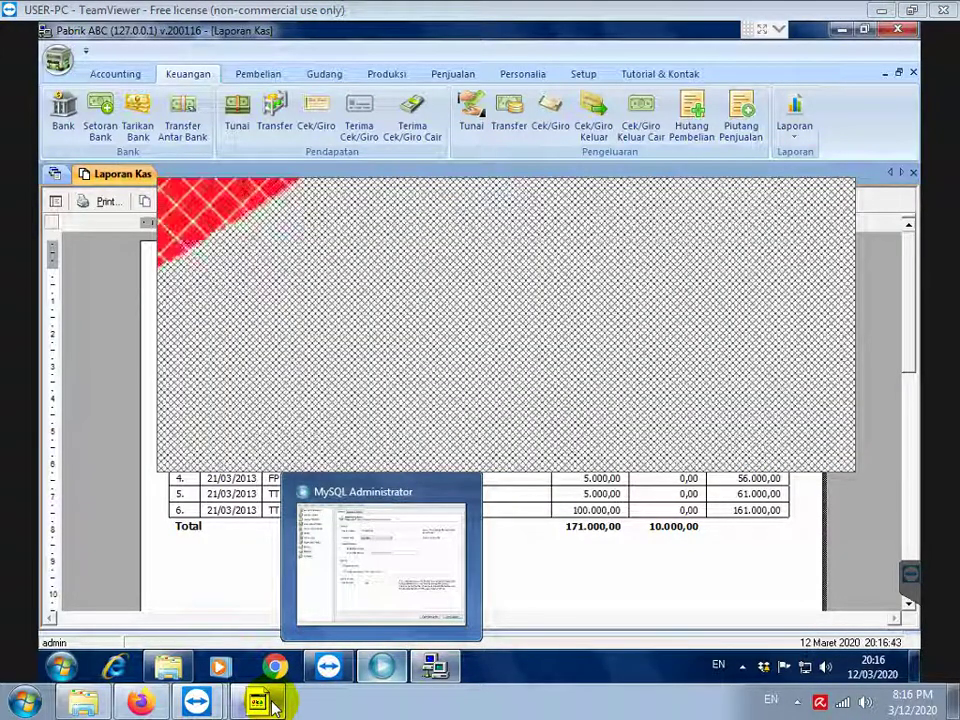